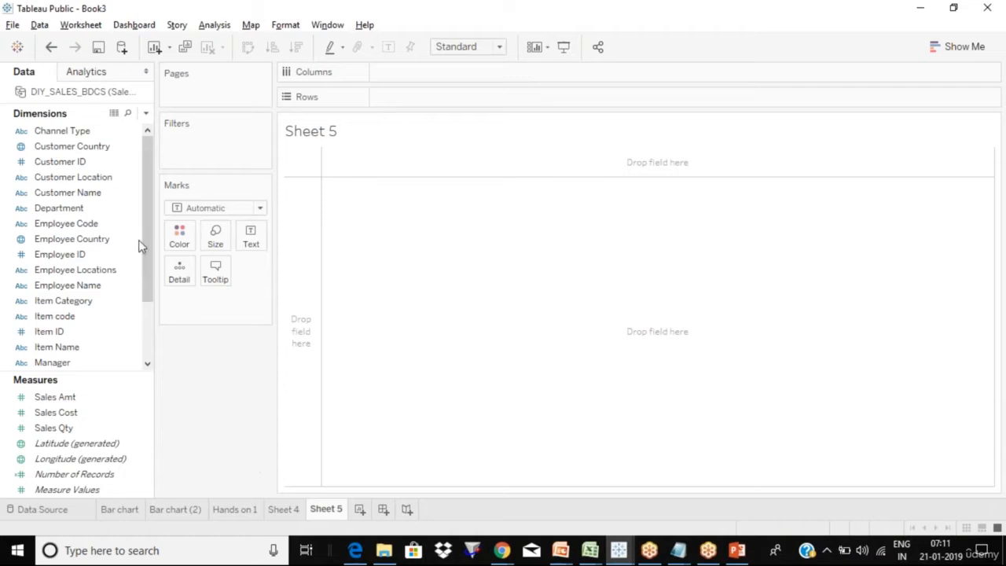
# - Drag Customer Location onto Rows, then take it back out of the view
pyautogui.click(117, 181)
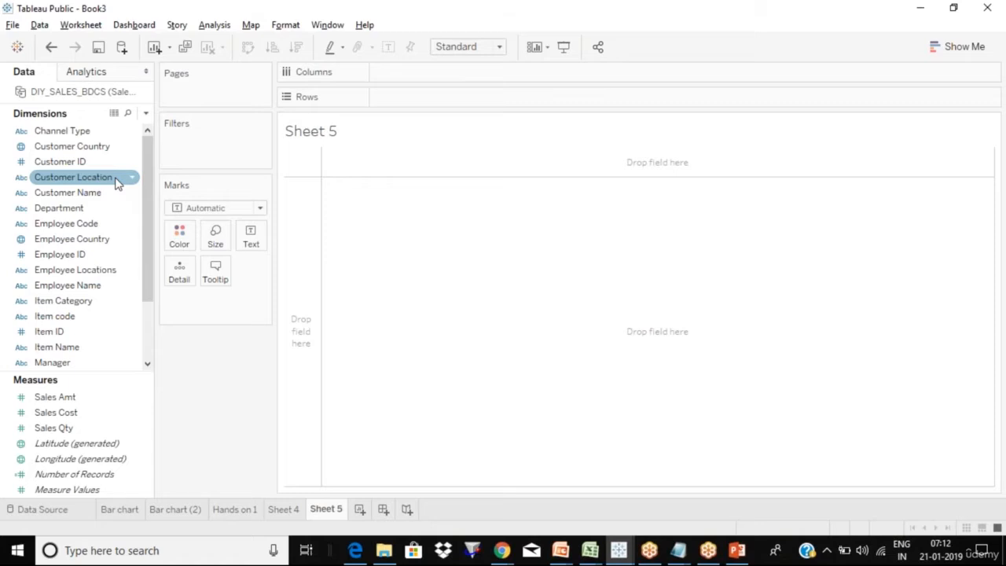
pyautogui.moveTo(117, 181); pyautogui.dragTo(376, 97)
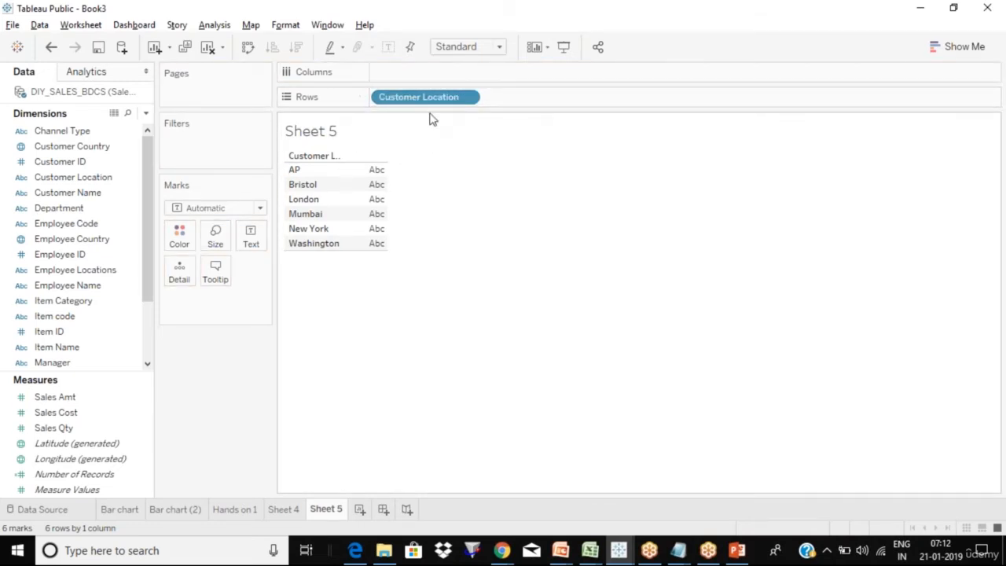
pyautogui.moveTo(445, 99); pyautogui.dragTo(216, 240)
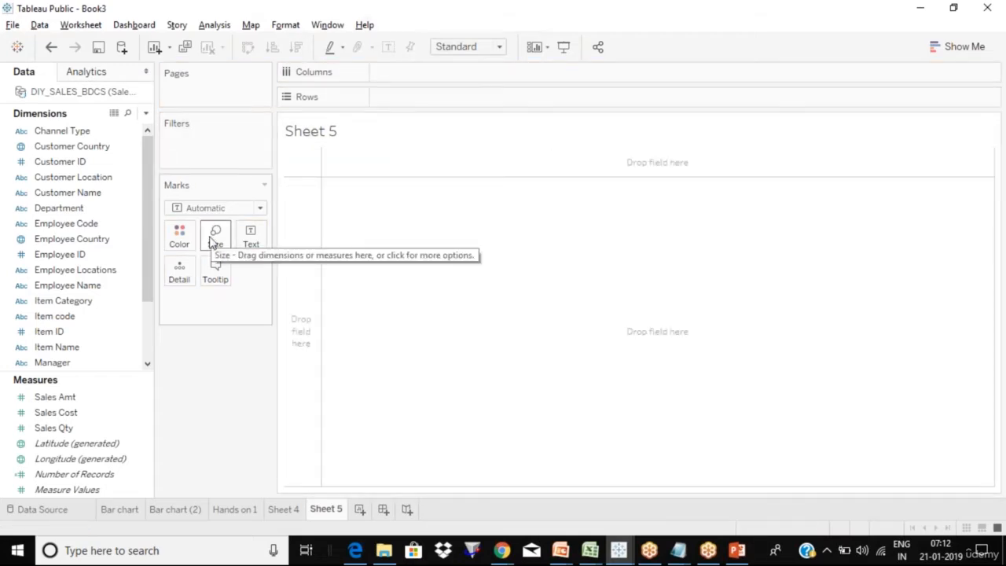
# - Start a new set from the Customer Location field via Create > Set
pyautogui.click(135, 182)
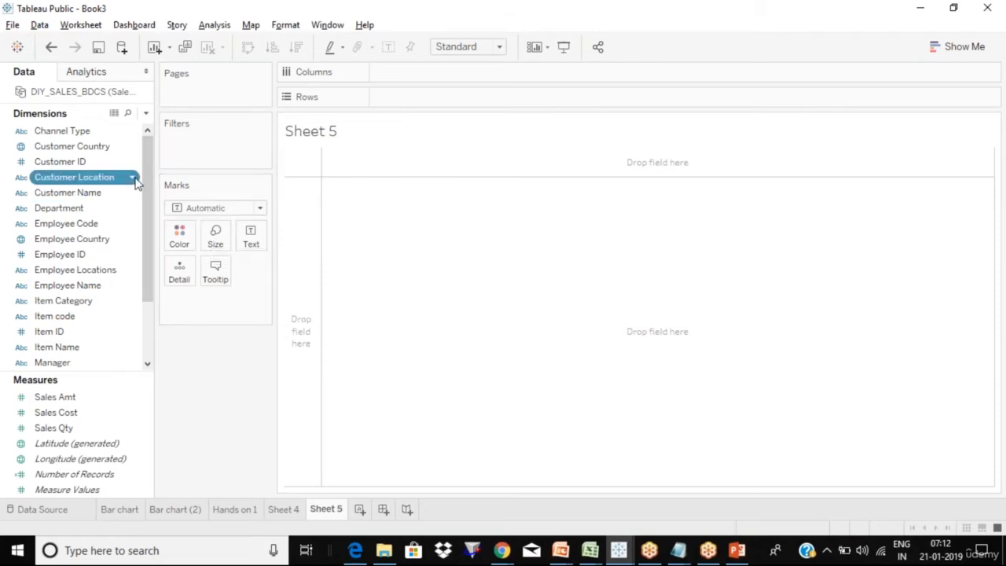
pyautogui.click(132, 178)
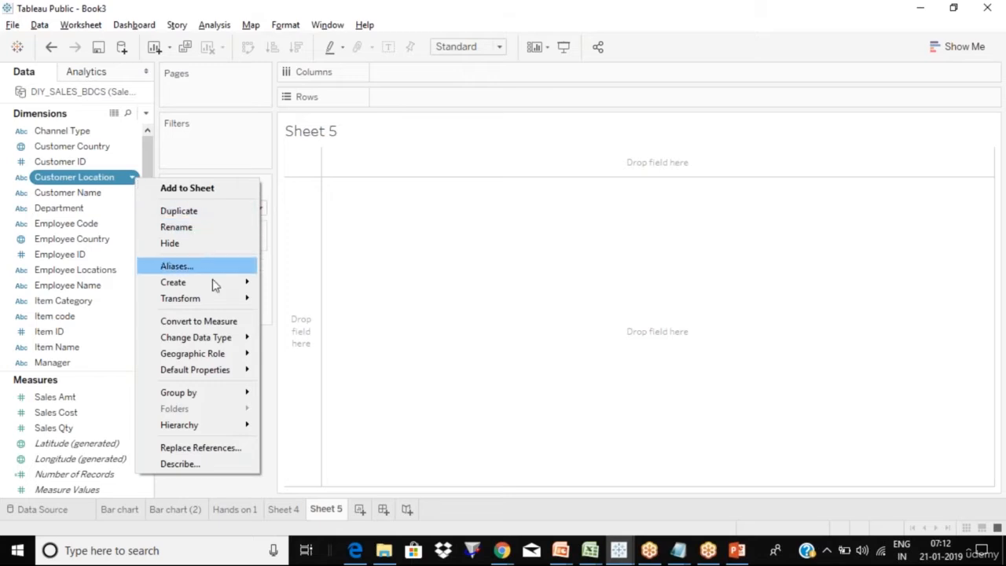
pyautogui.moveTo(217, 290)
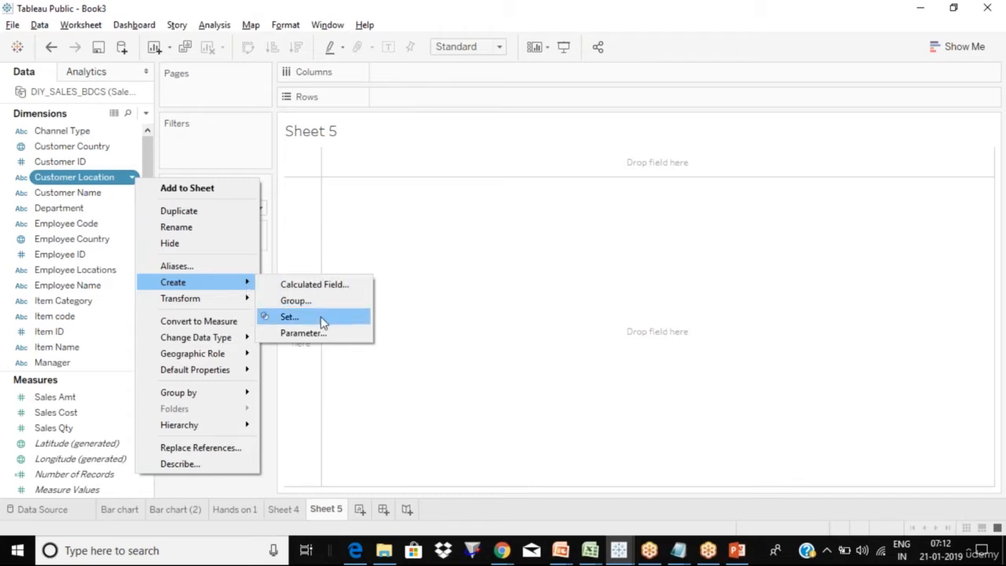
pyautogui.click(479, 263)
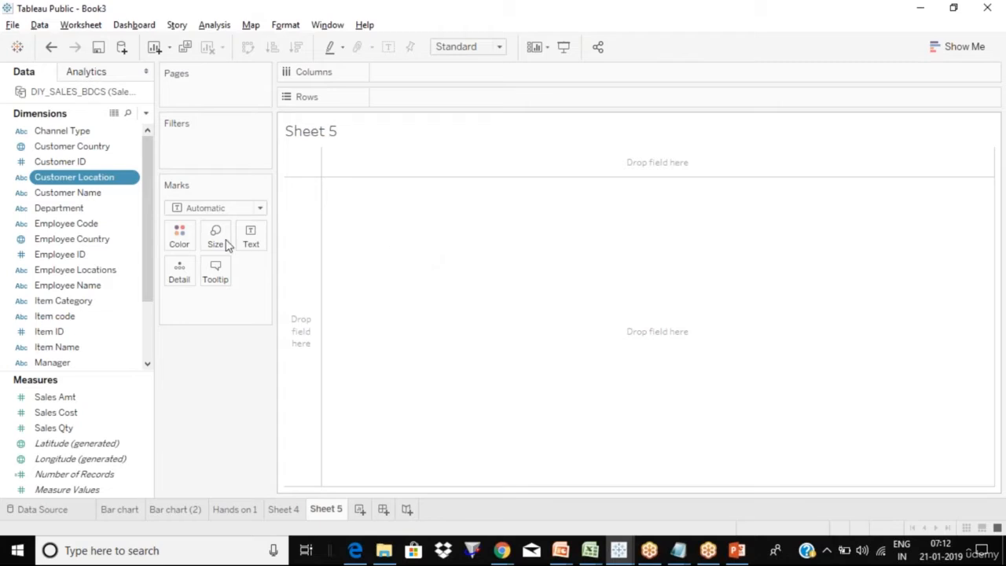
pyautogui.click(135, 181)
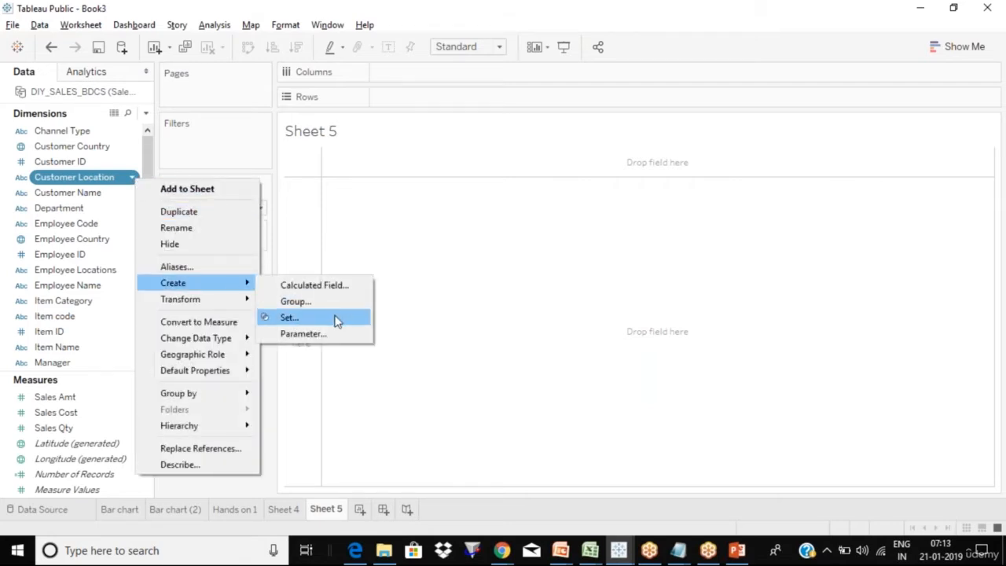
pyautogui.click(337, 318)
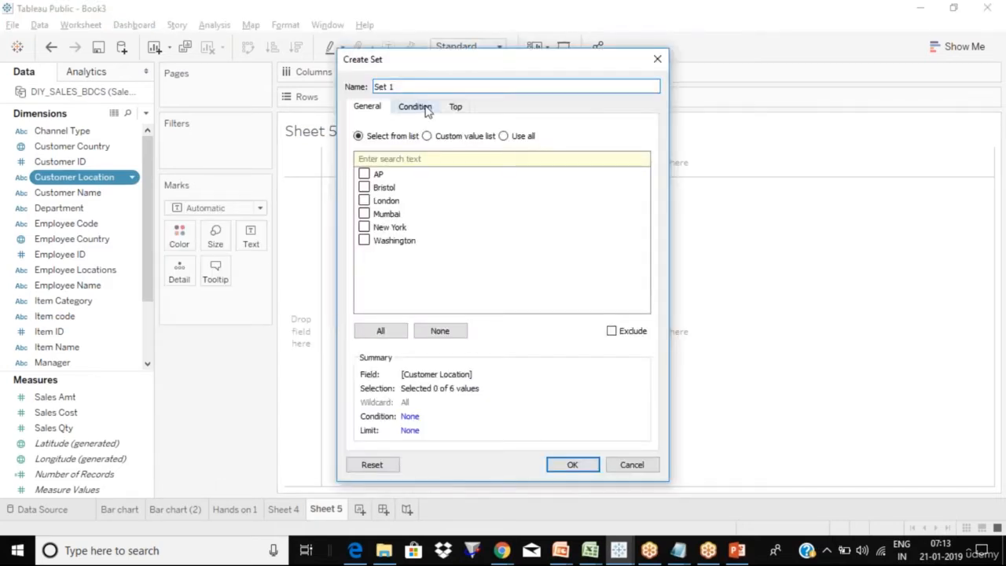
# - Name the set 'Customer location SET', include AP and Mumbai, and create it
pyautogui.click(427, 85)
pyautogui.hotkey('ctrl', 'a')
pyautogui.write('Customer location SE')
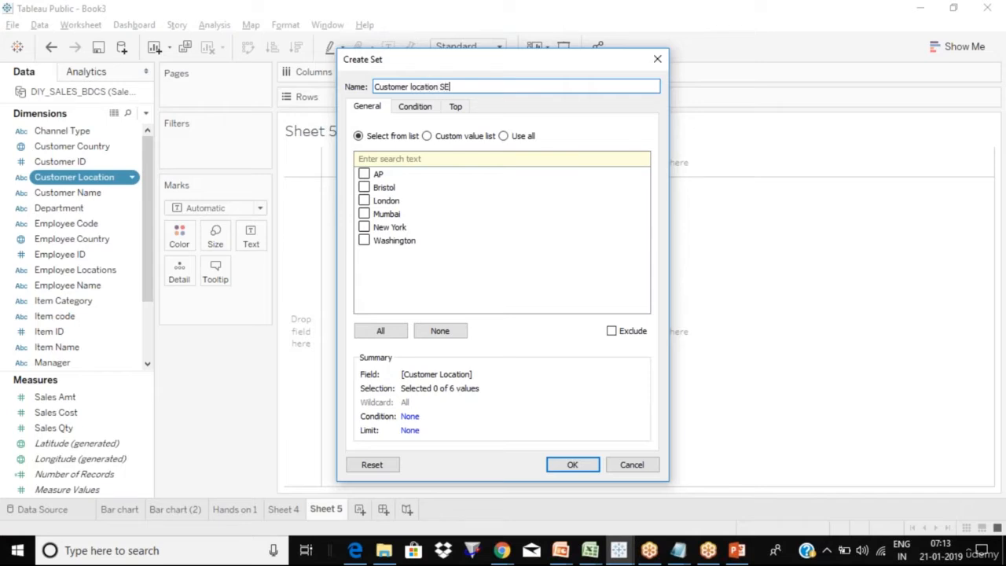
pyautogui.write('T')
pyautogui.click(364, 175)
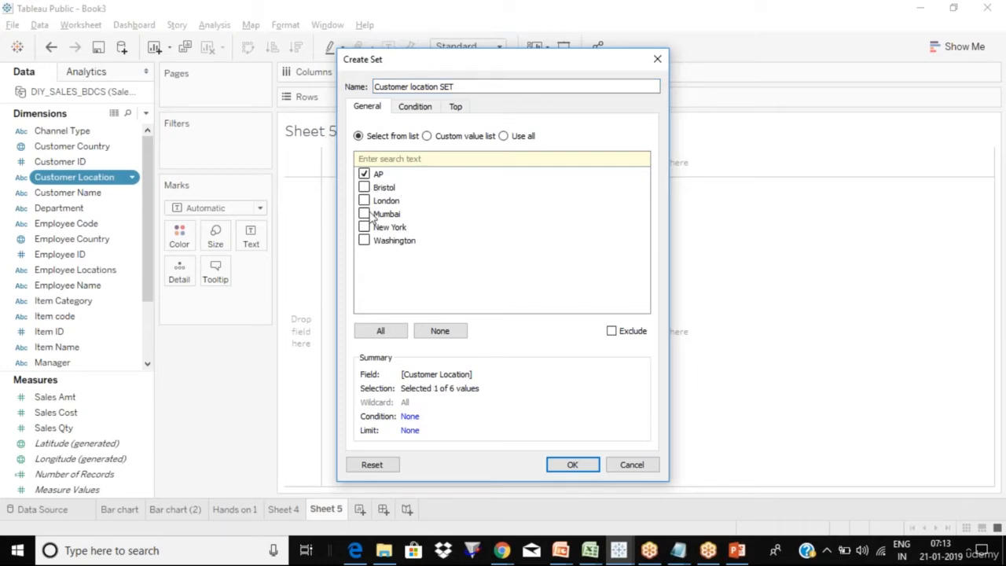
pyautogui.click(373, 217)
pyautogui.click(573, 464)
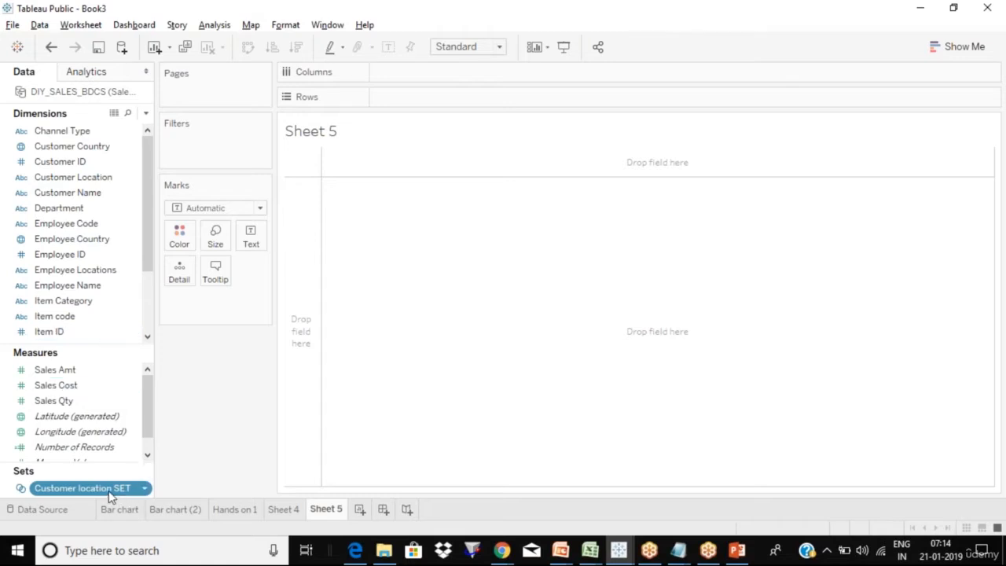
pyautogui.moveTo(110, 493); pyautogui.dragTo(486, 98)
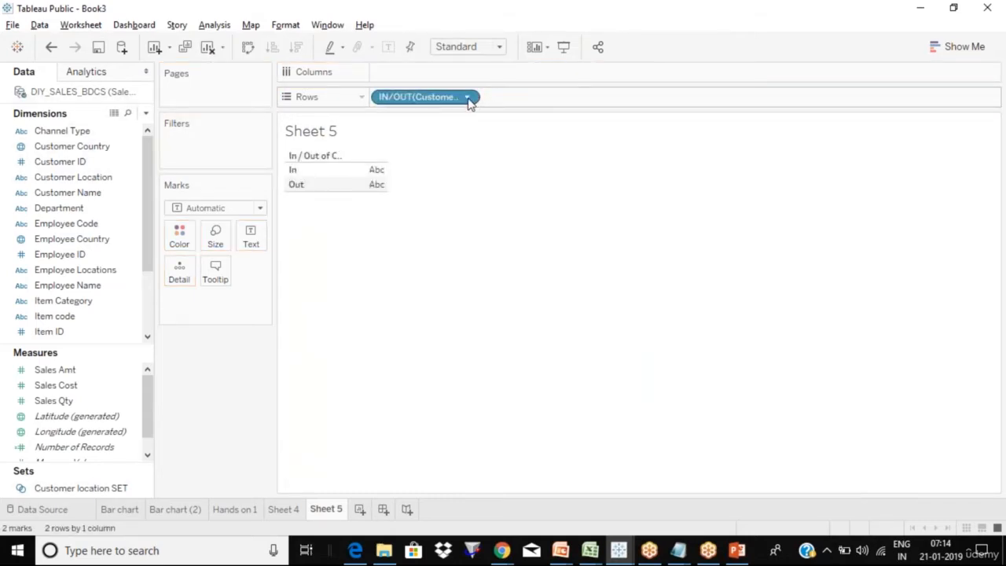
pyautogui.click(467, 98)
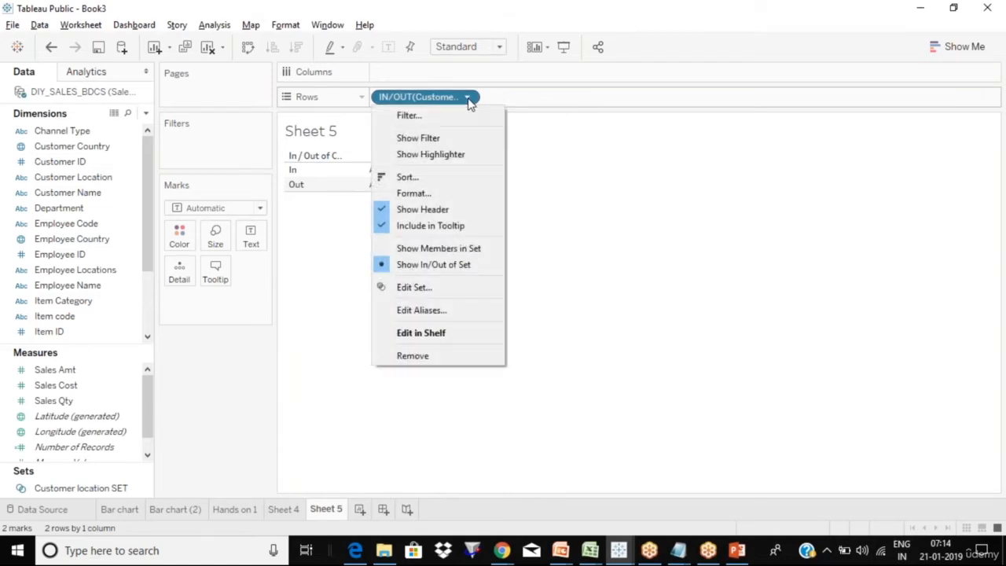
pyautogui.click(467, 249)
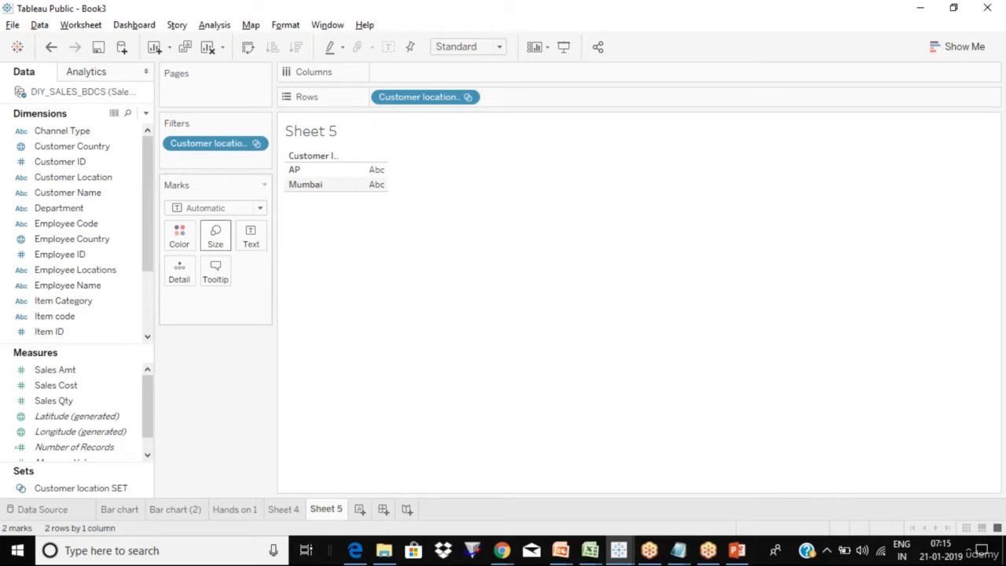
pyautogui.click(79, 180)
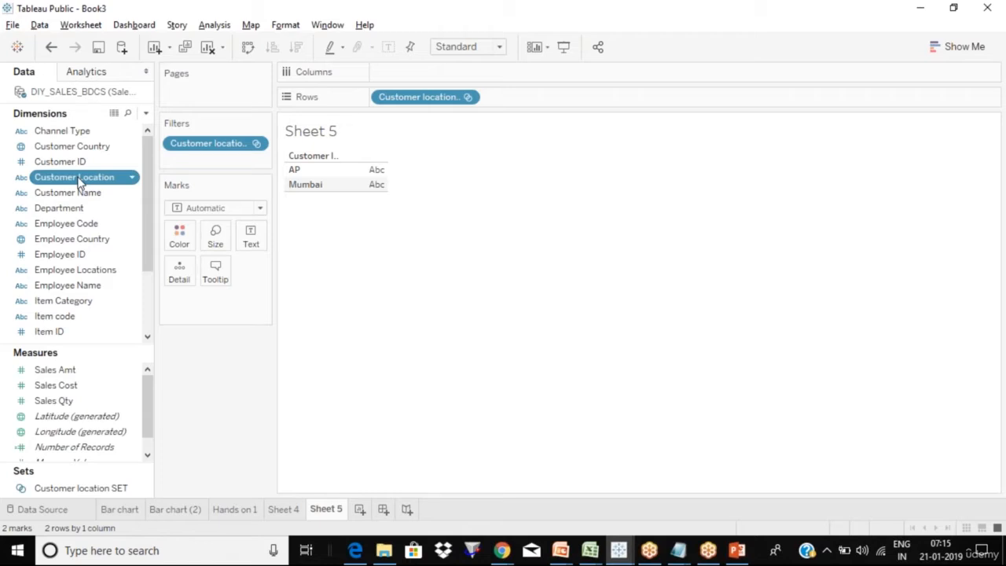
pyautogui.click(104, 489)
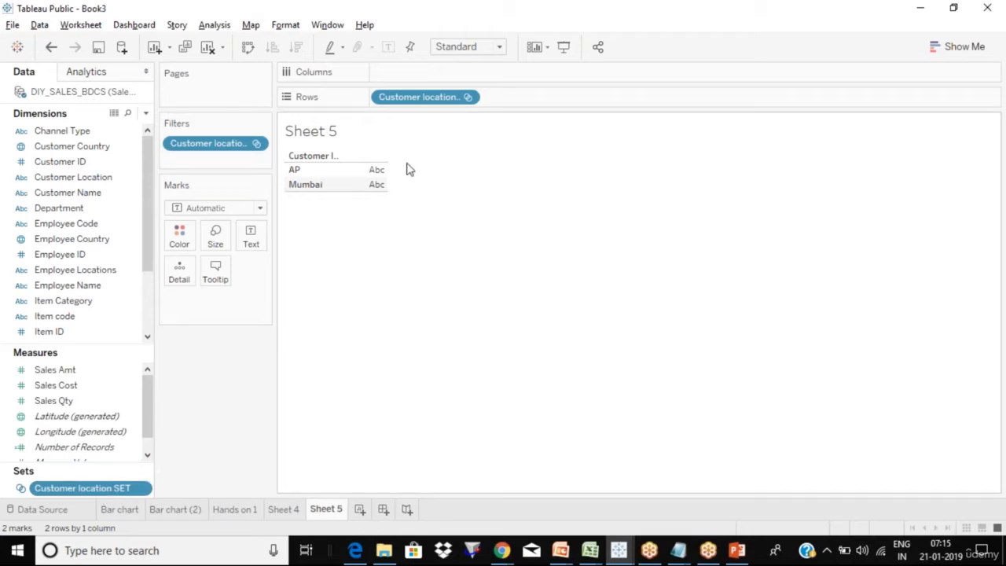
pyautogui.moveTo(434, 101); pyautogui.dragTo(442, 157)
pyautogui.moveTo(243, 147); pyautogui.dragTo(239, 362)
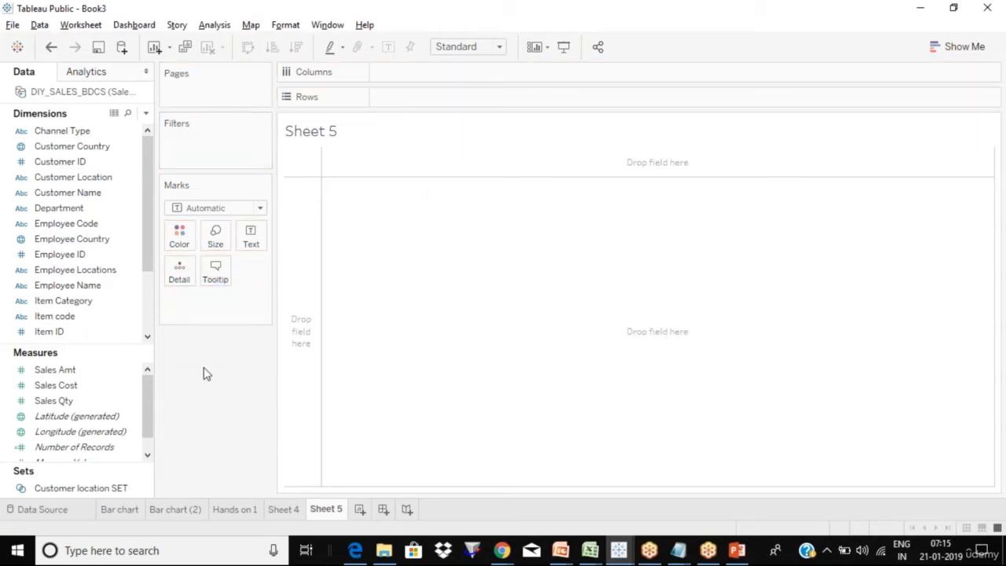
# - Chart SUM(Sales Cost) by Customer Location as bars, filtered by Customer location SET
pyautogui.click(114, 181)
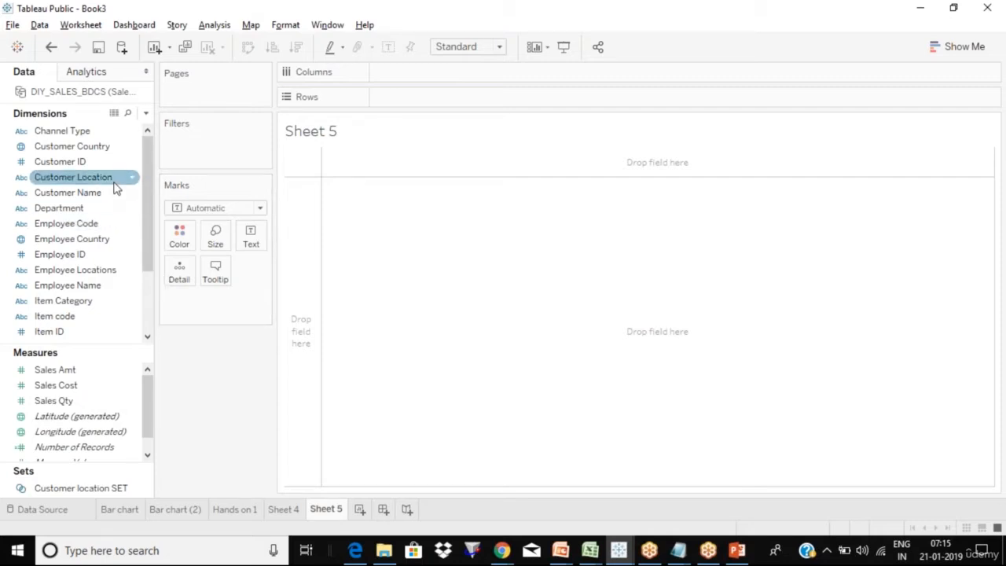
pyautogui.moveTo(115, 189); pyautogui.dragTo(488, 100)
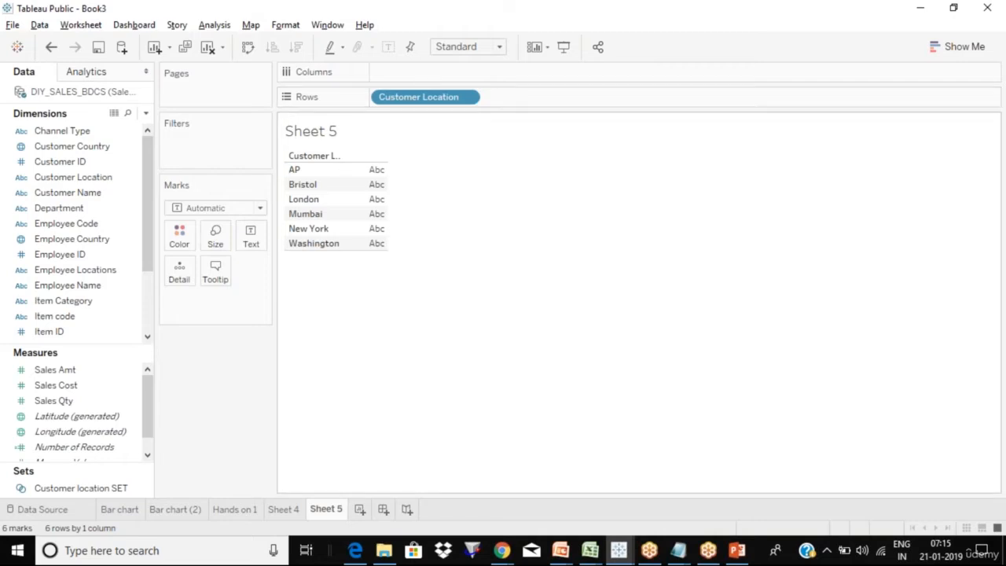
pyautogui.click(86, 389)
pyautogui.moveTo(86, 385); pyautogui.dragTo(417, 71)
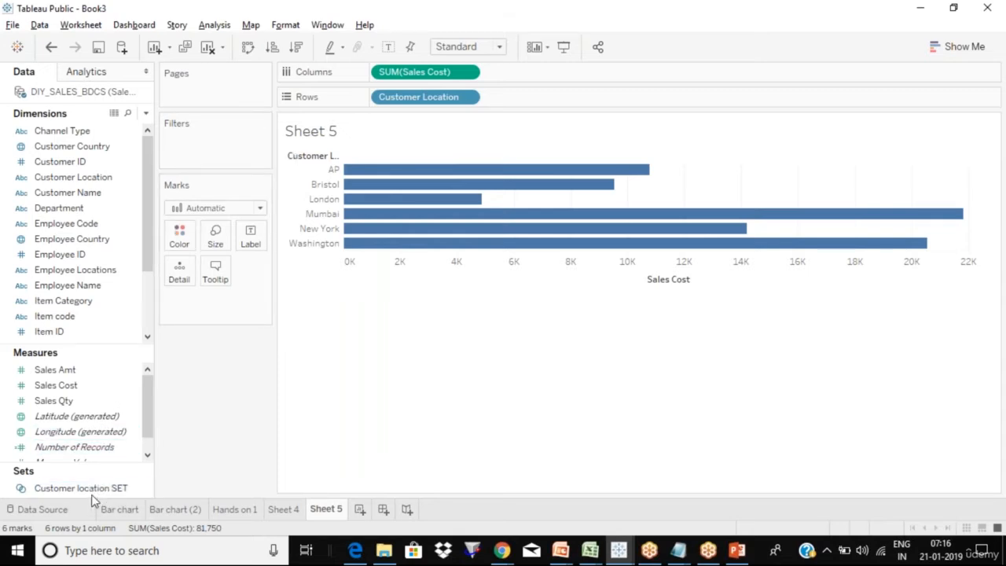
pyautogui.moveTo(92, 493); pyautogui.dragTo(224, 147)
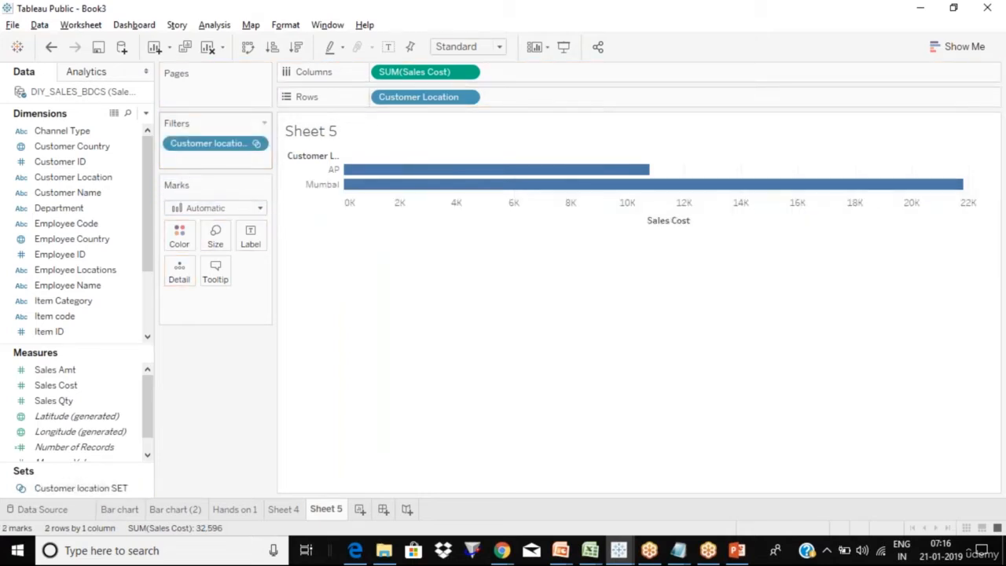
pyautogui.click(988, 35)
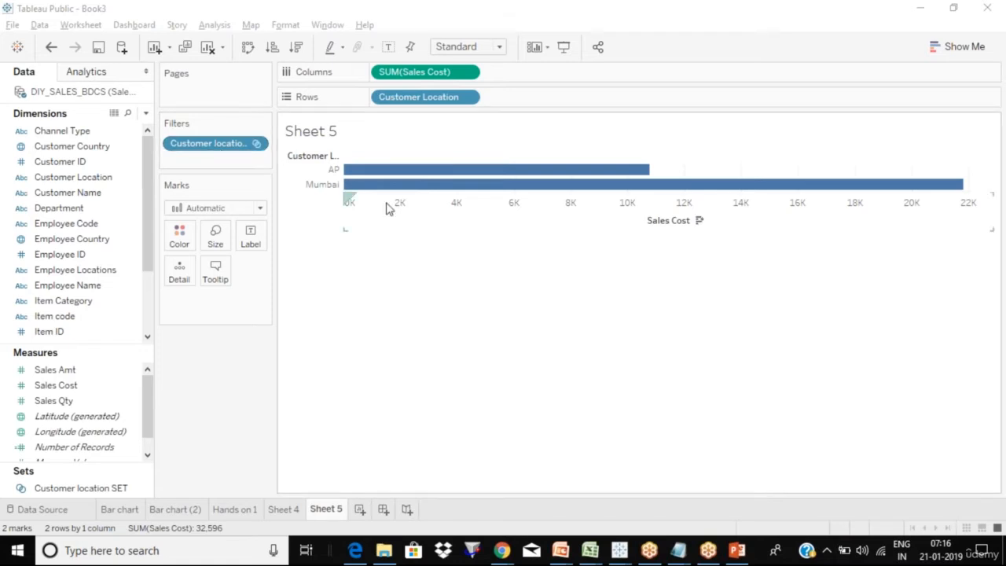
# - Switch the set filter to Show In/Out of Set with both In and Out included
pyautogui.click(257, 144)
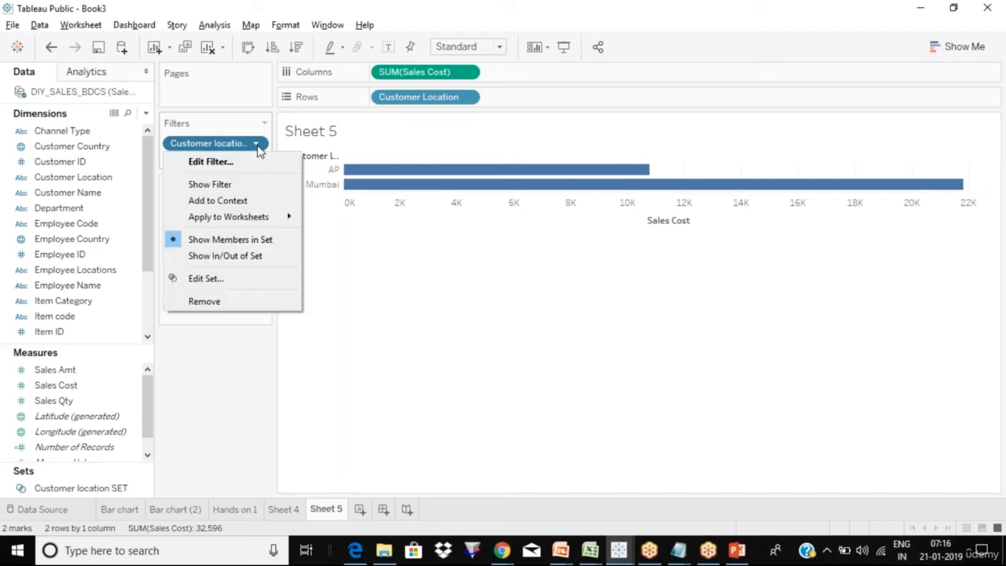
pyautogui.click(239, 259)
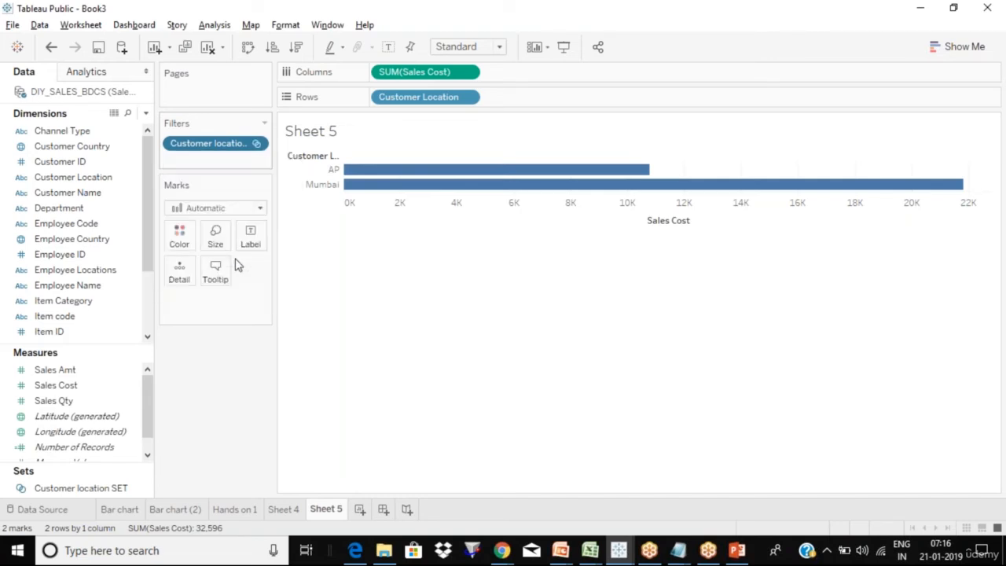
pyautogui.press('Escape')
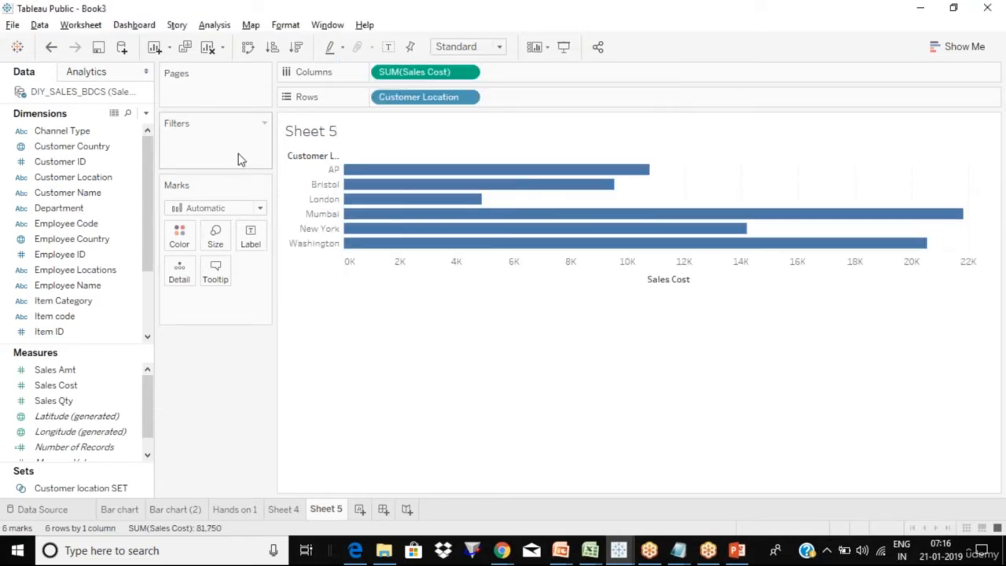
pyautogui.hotkey('ctrl', 'z')
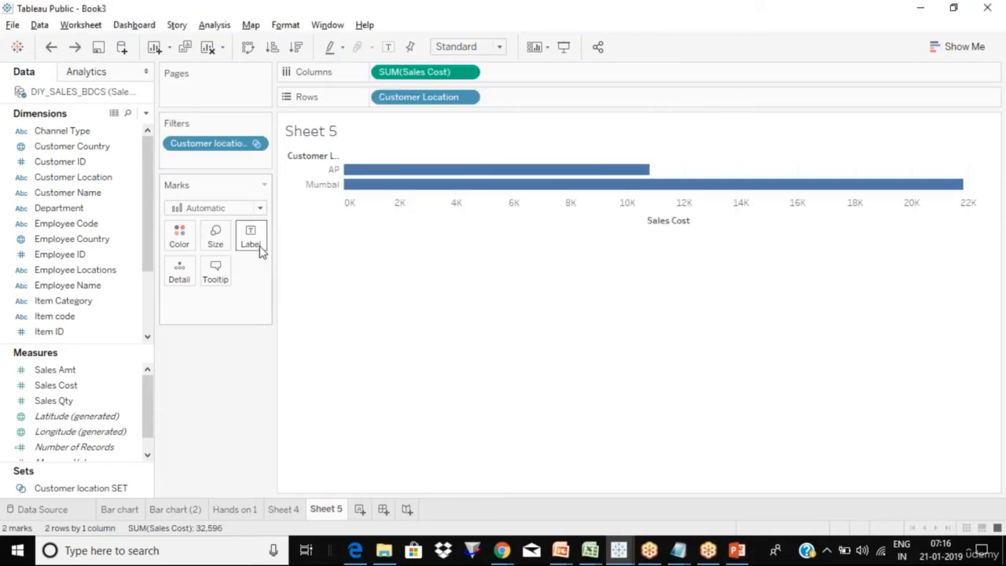
pyautogui.click(257, 145)
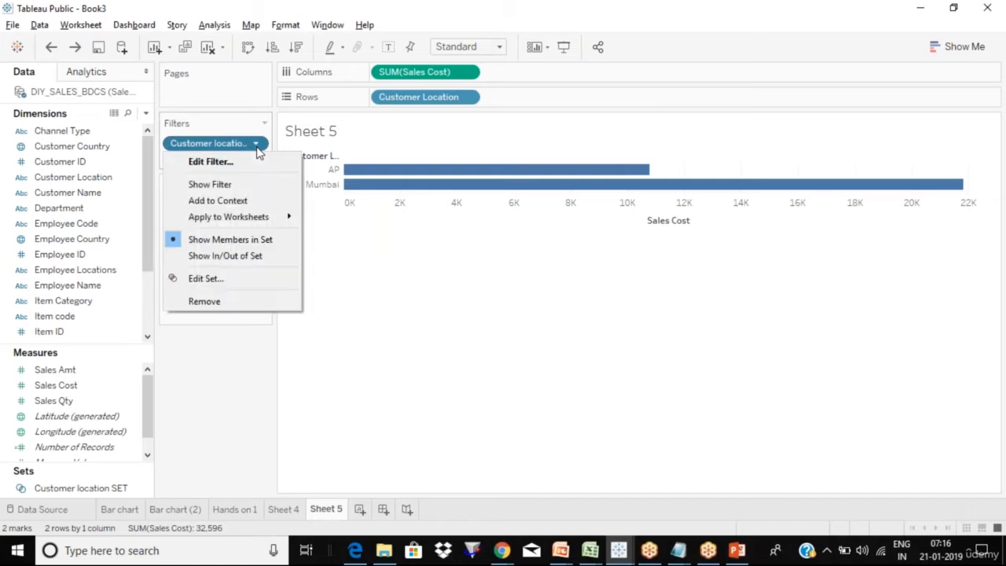
pyautogui.click(259, 257)
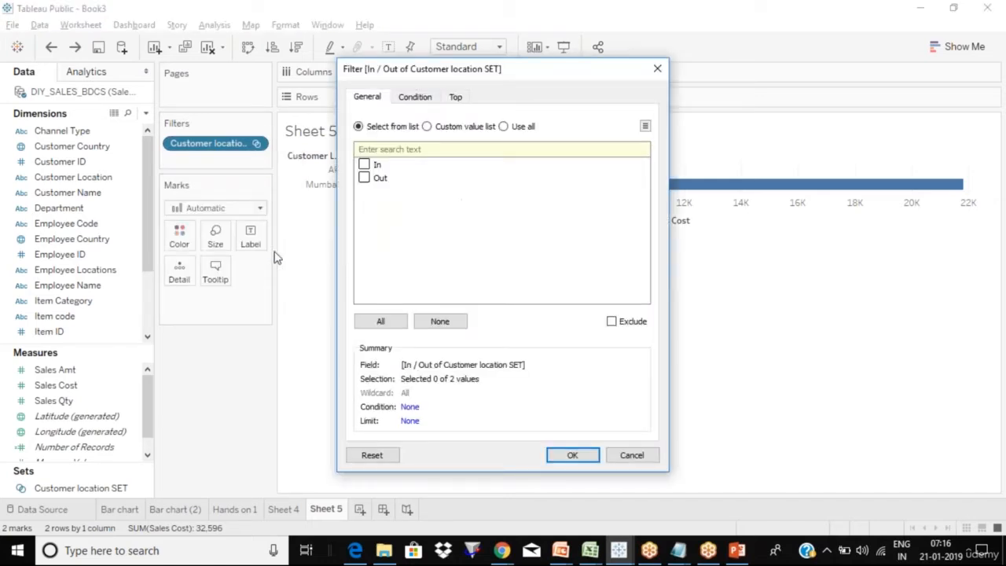
pyautogui.click(366, 166)
pyautogui.click(365, 179)
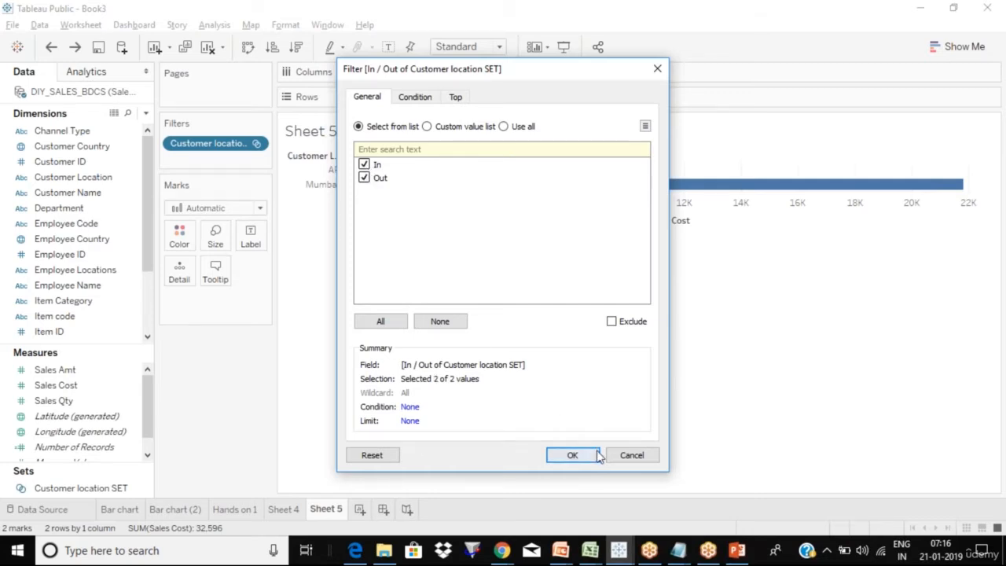
pyautogui.click(573, 455)
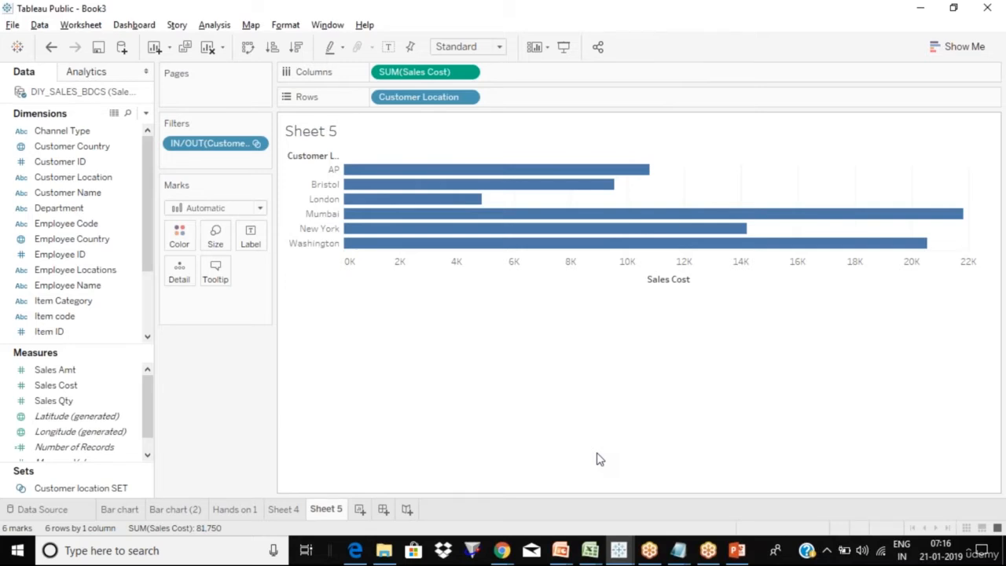
# - Show the In/Out filter on the sheet, try In and Out separately, then select (All)
pyautogui.click(256, 144)
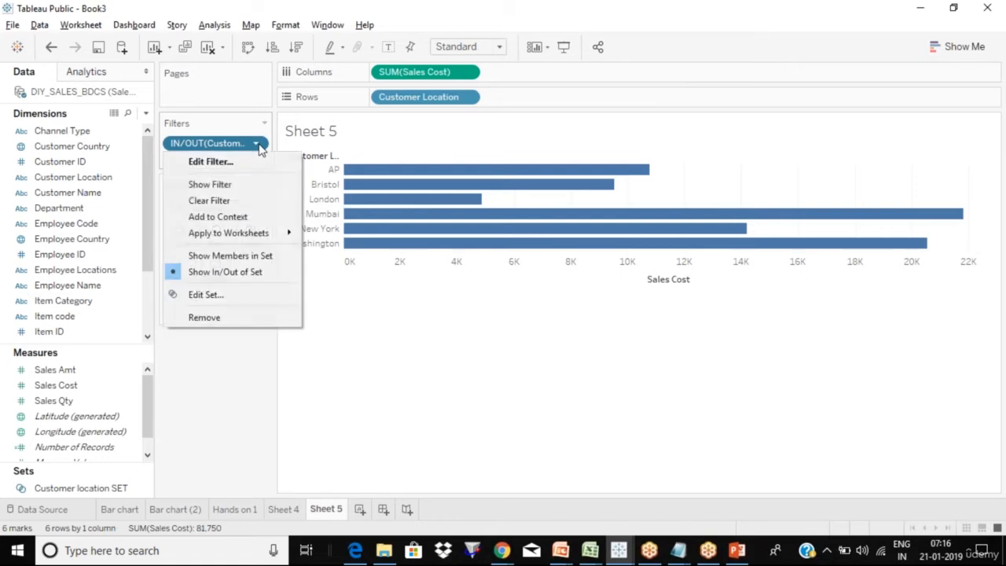
pyautogui.click(267, 184)
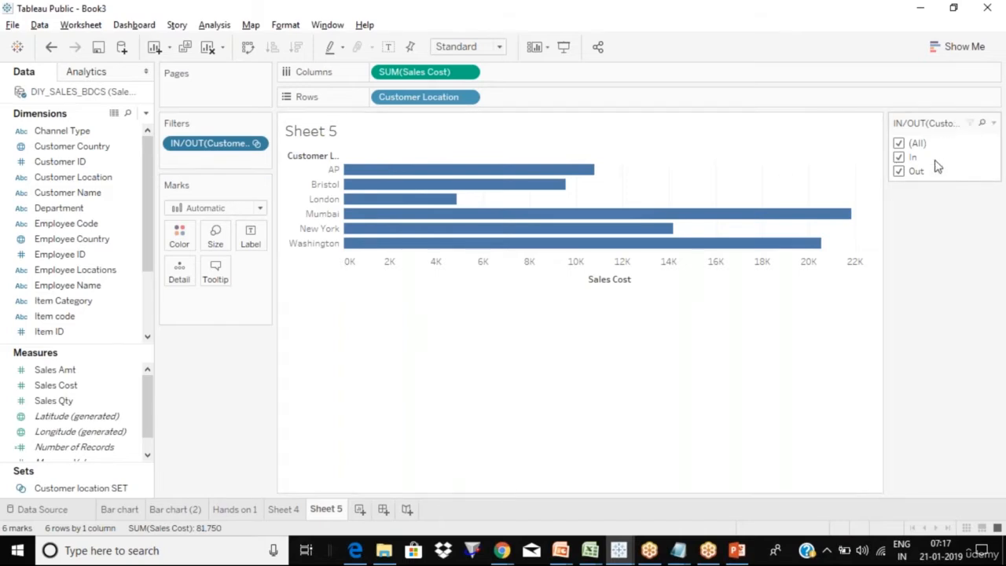
pyautogui.click(899, 144)
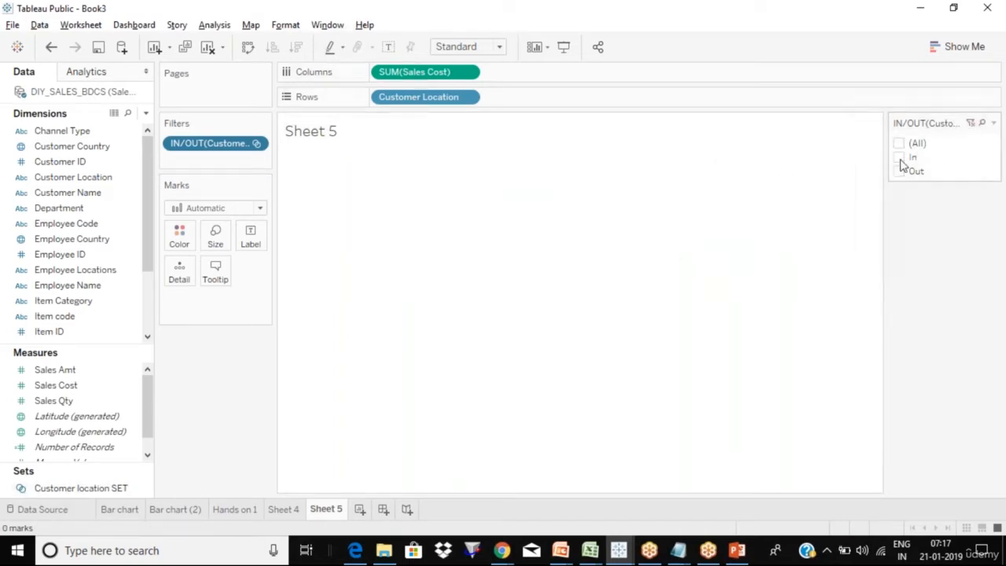
pyautogui.click(900, 158)
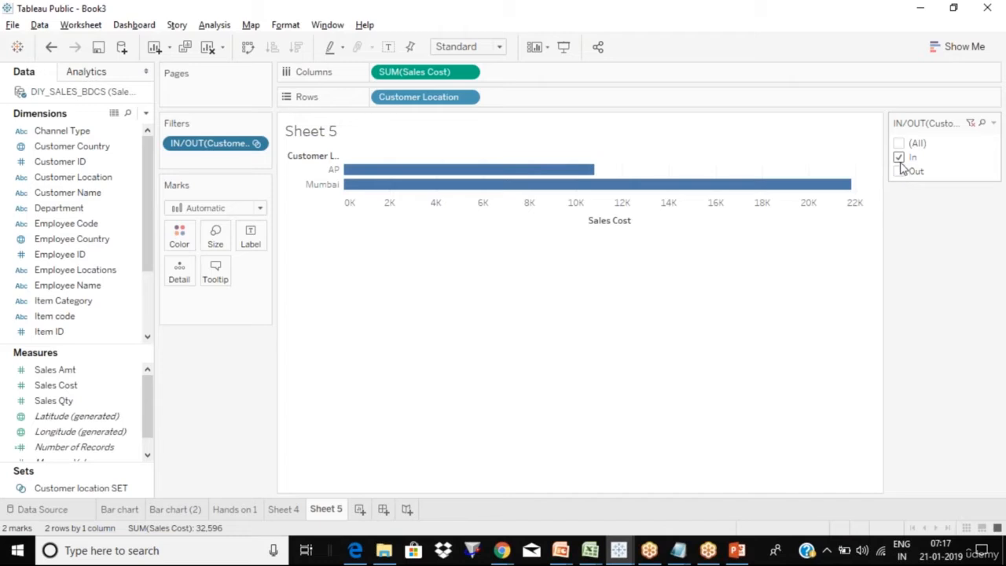
pyautogui.click(901, 159)
pyautogui.click(899, 173)
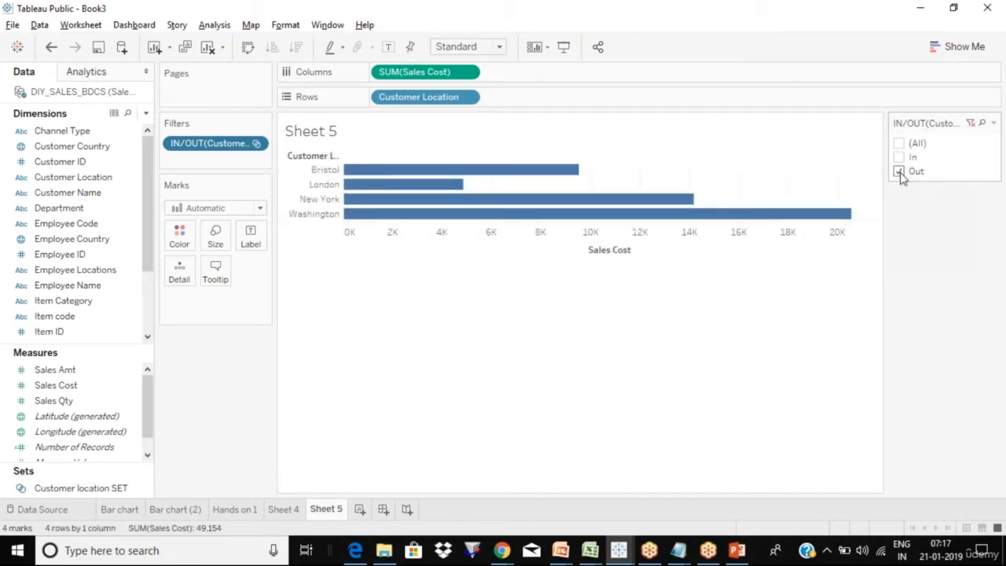
pyautogui.click(901, 173)
pyautogui.click(901, 158)
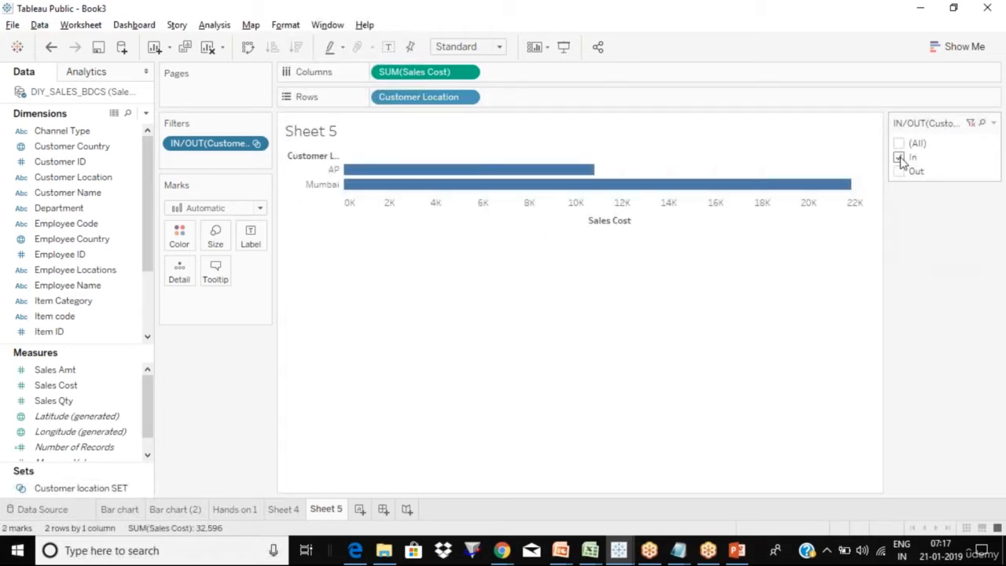
pyautogui.click(900, 143)
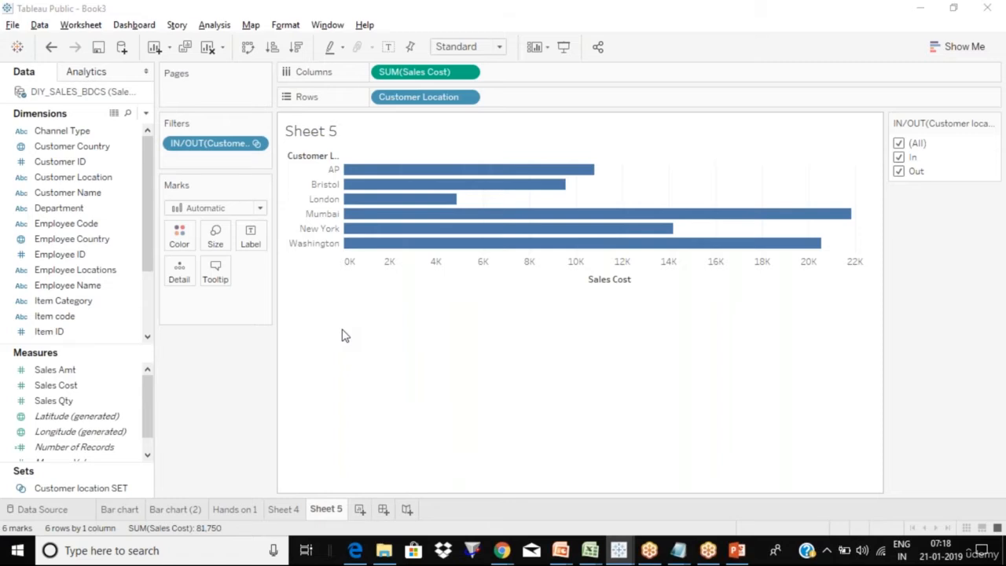
pyautogui.hotkey('alt', 'Tab')
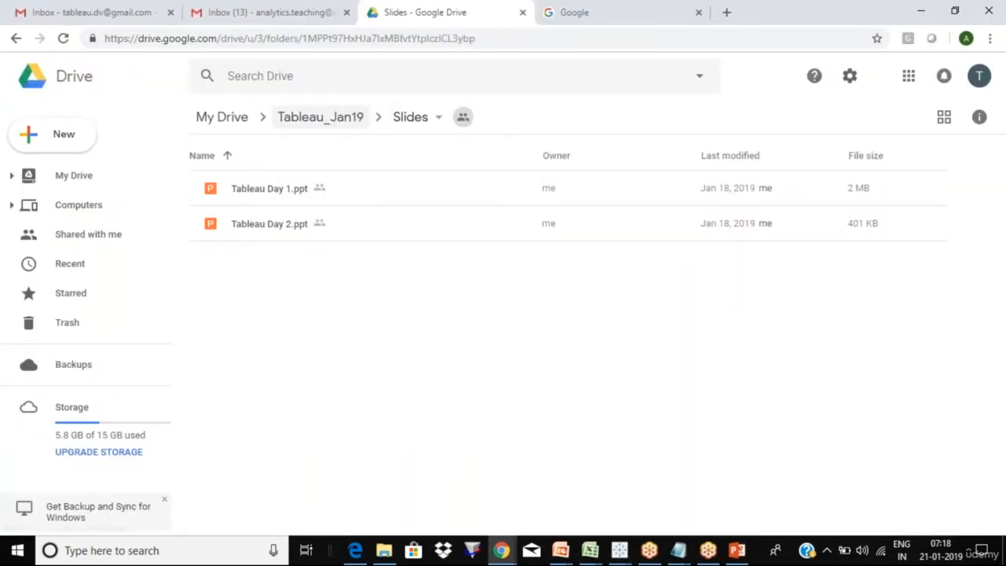
pyautogui.click(328, 126)
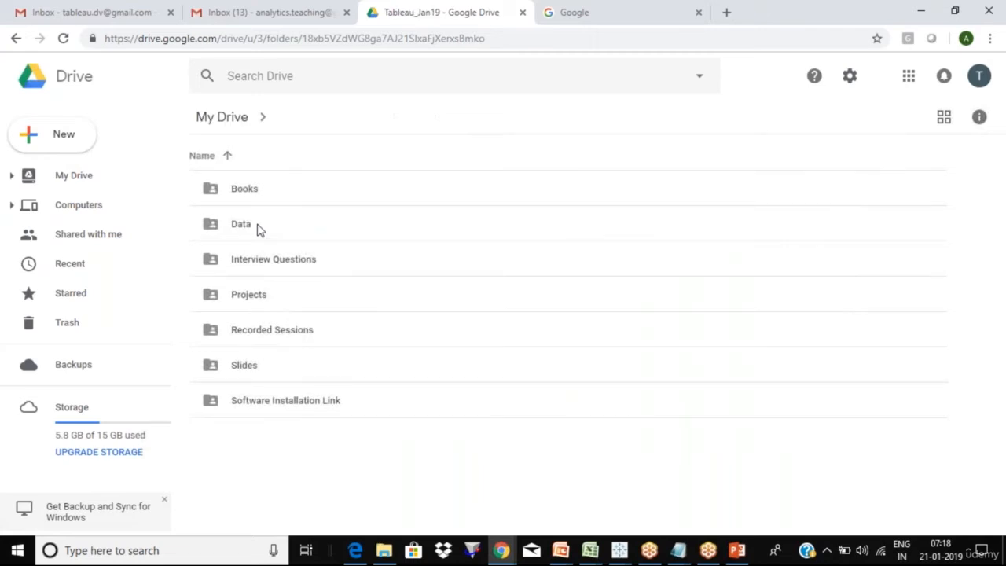
pyautogui.doubleClick(260, 228)
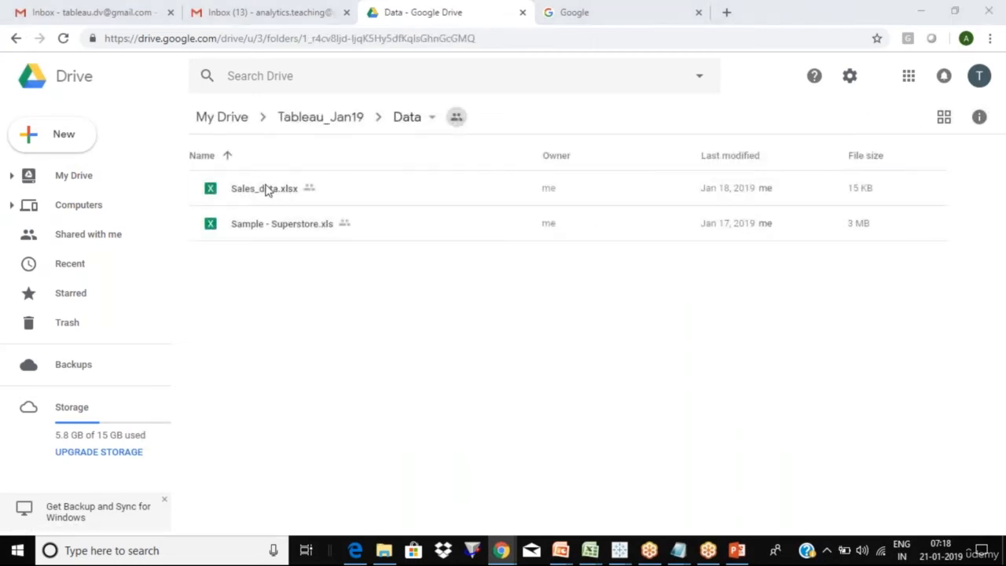
pyautogui.hotkey('alt', 'Tab')
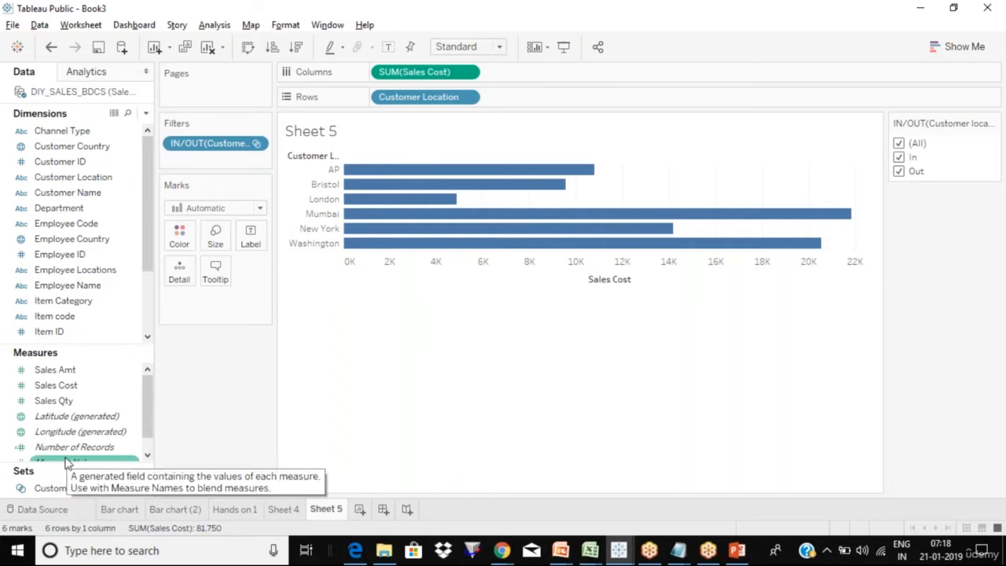
pyautogui.click(136, 181)
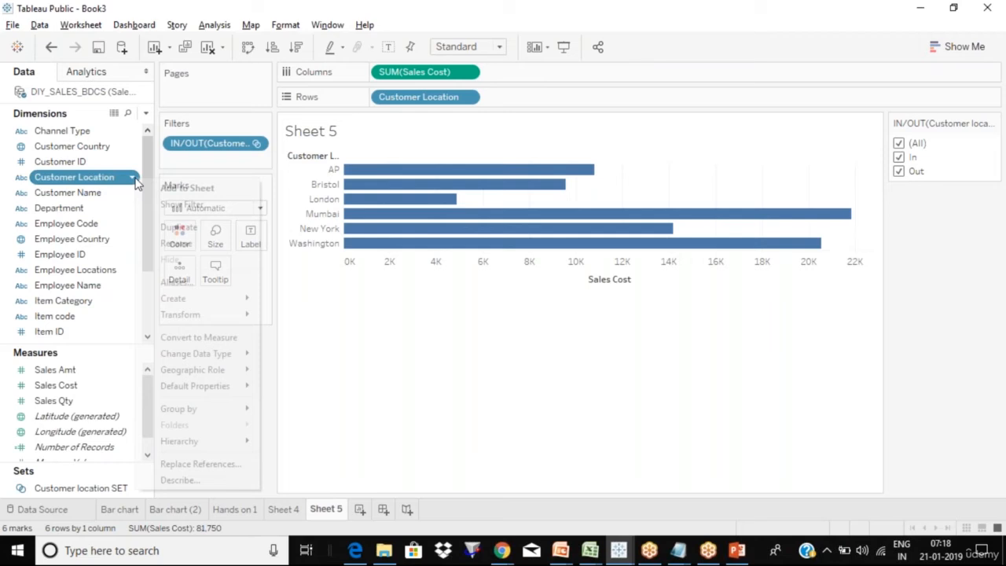
pyautogui.click(468, 346)
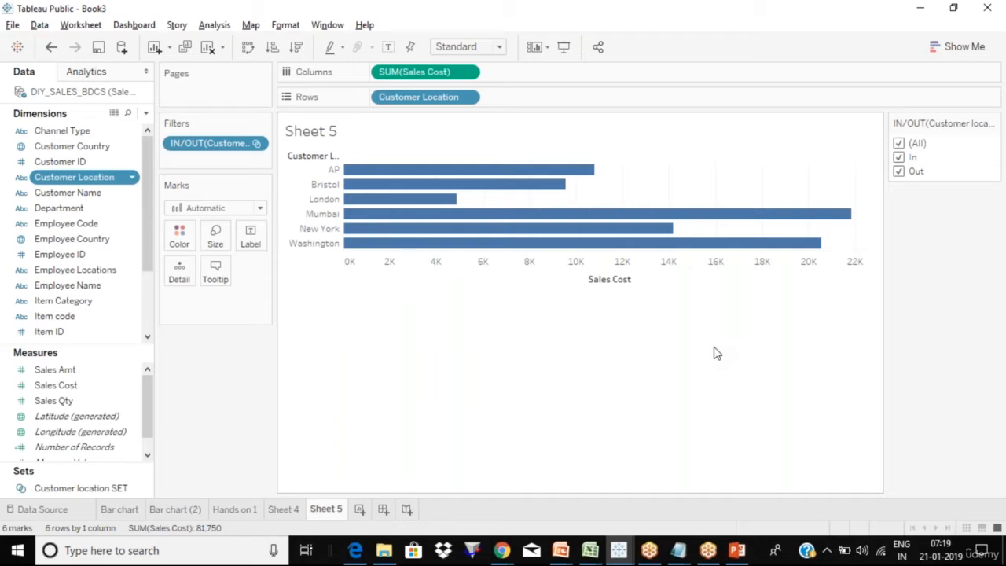
pyautogui.moveTo(422, 250)
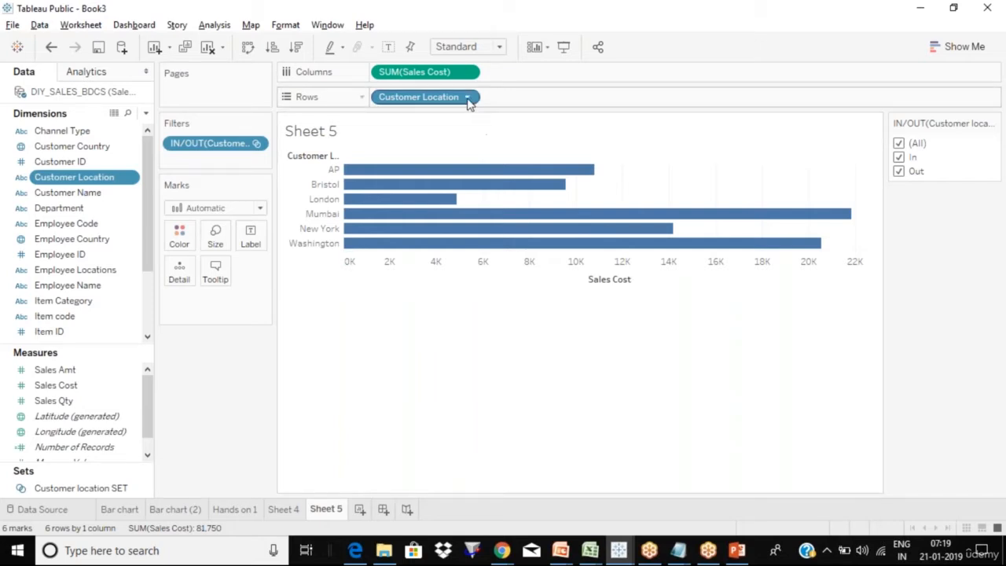
pyautogui.moveTo(481, 171)
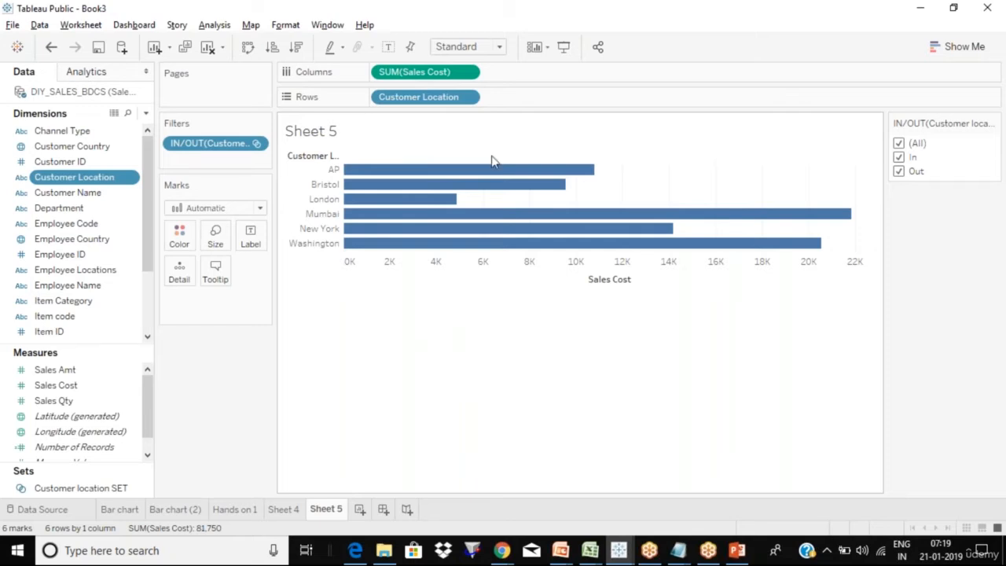
pyautogui.click(537, 25)
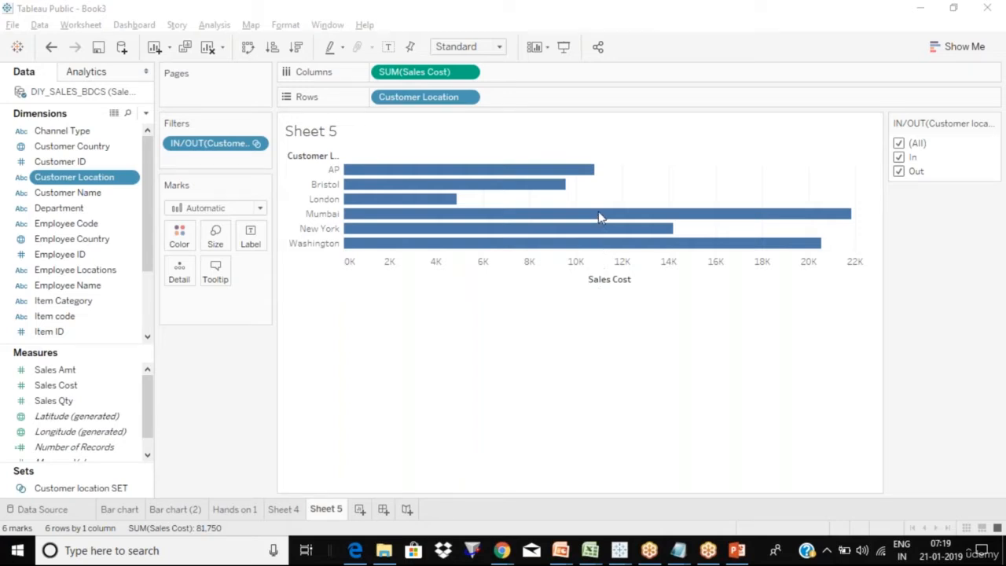
pyautogui.click(531, 350)
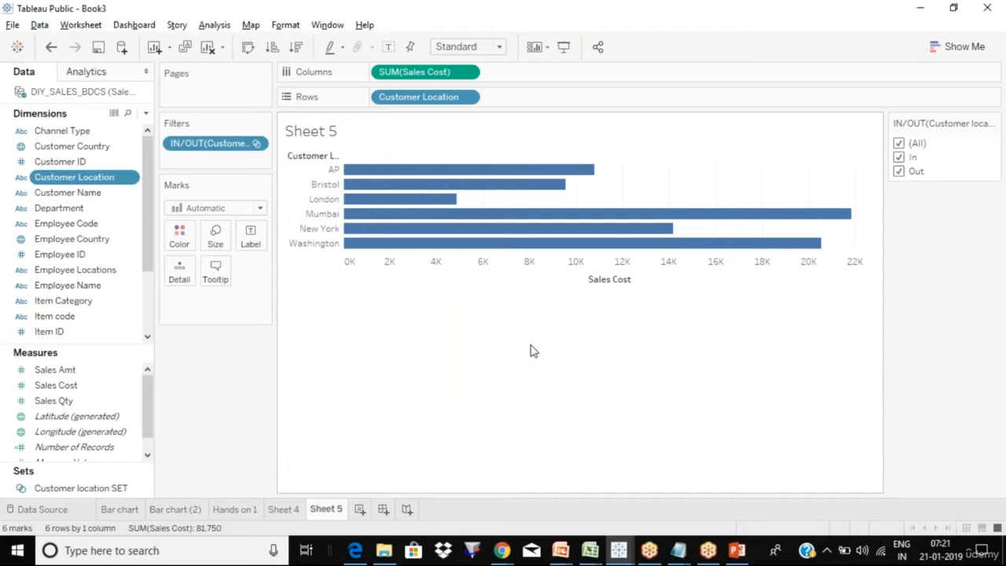
pyautogui.click(259, 146)
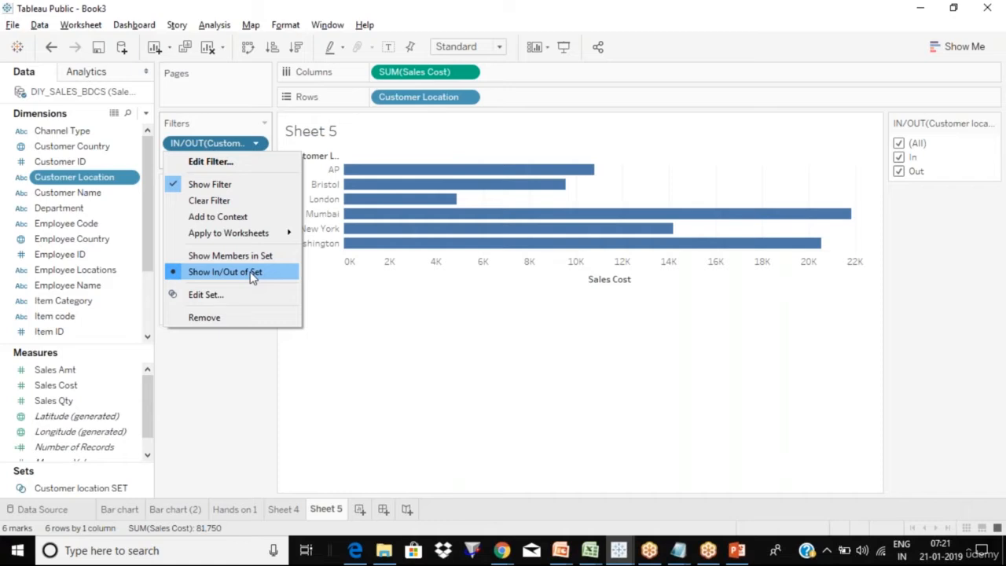
pyautogui.click(210, 410)
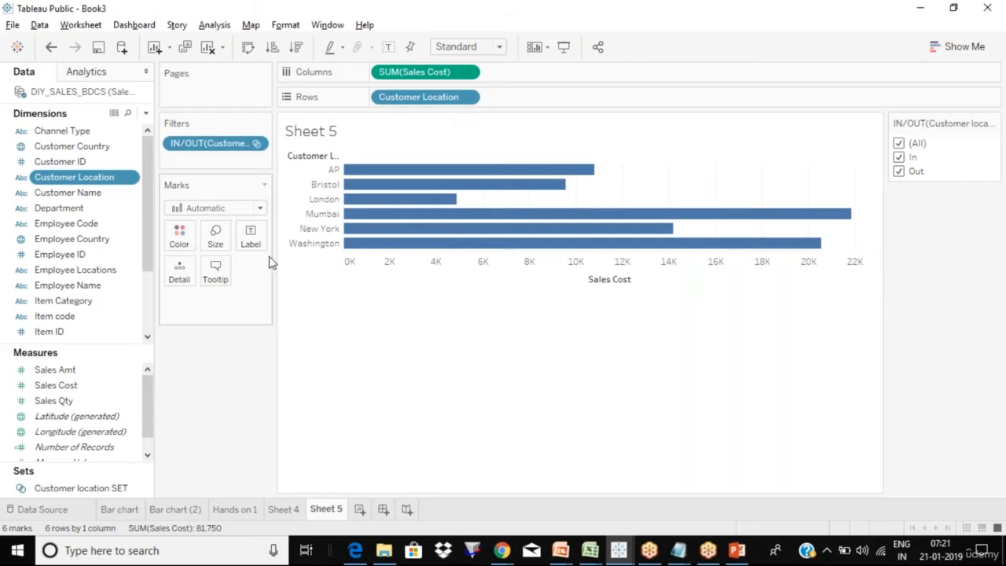
pyautogui.click(257, 144)
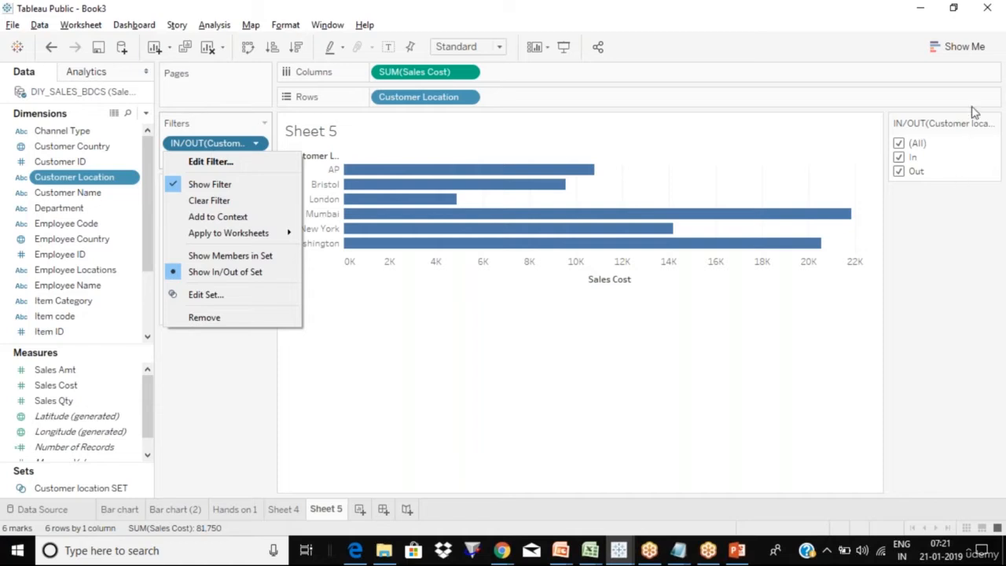
pyautogui.click(973, 242)
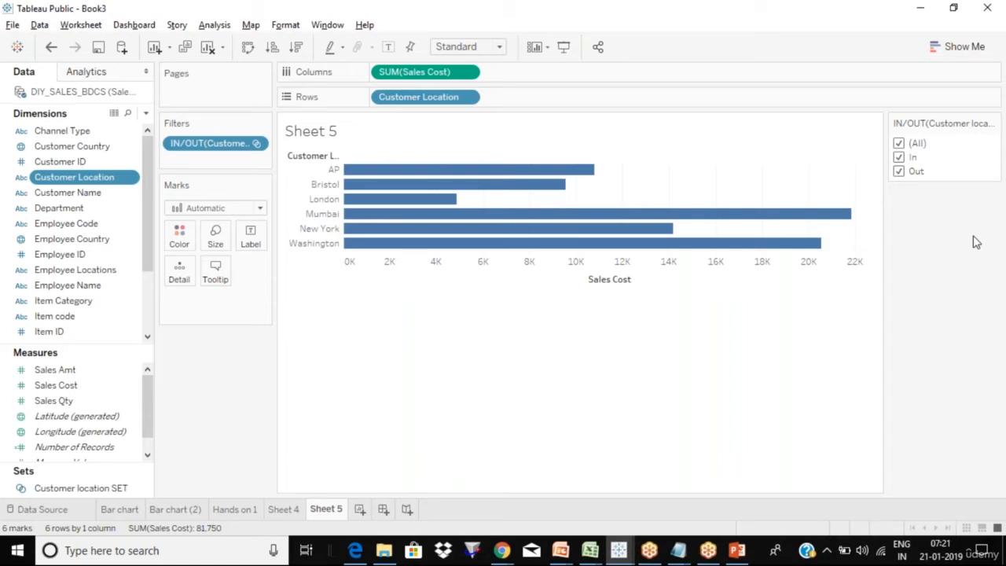
pyautogui.click(146, 490)
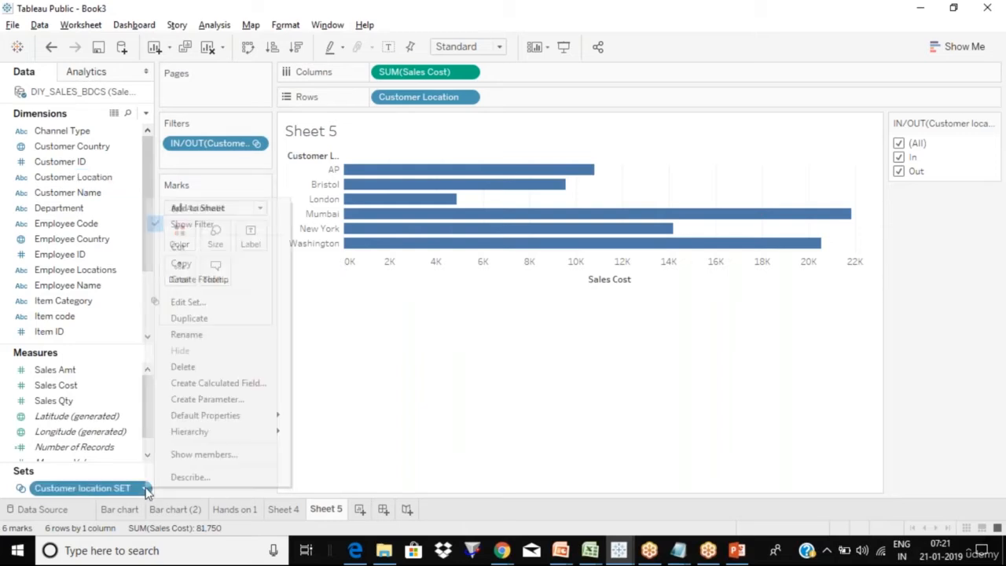
pyautogui.click(203, 302)
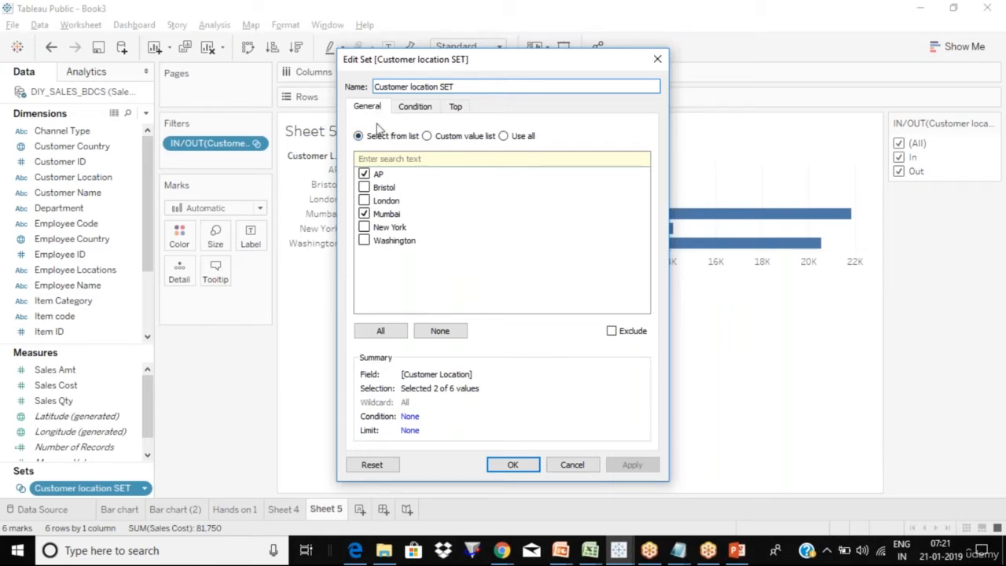
pyautogui.press('Escape')
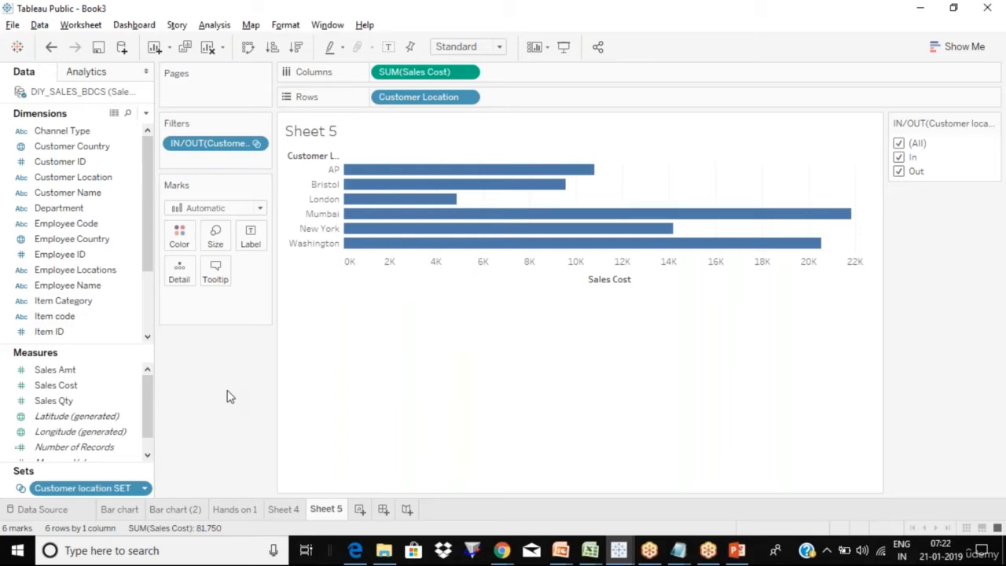
pyautogui.doubleClick(259, 145)
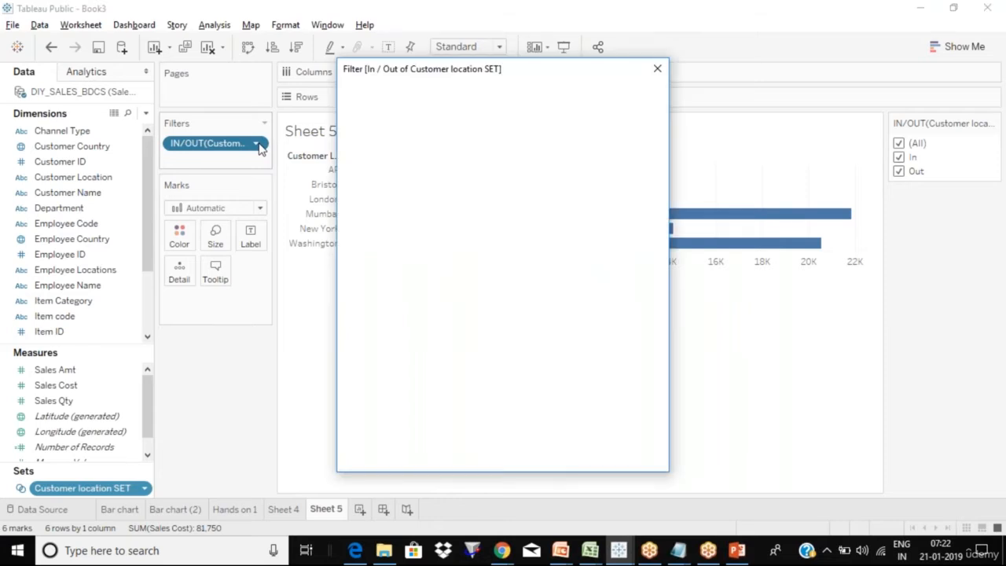
pyautogui.press('Escape')
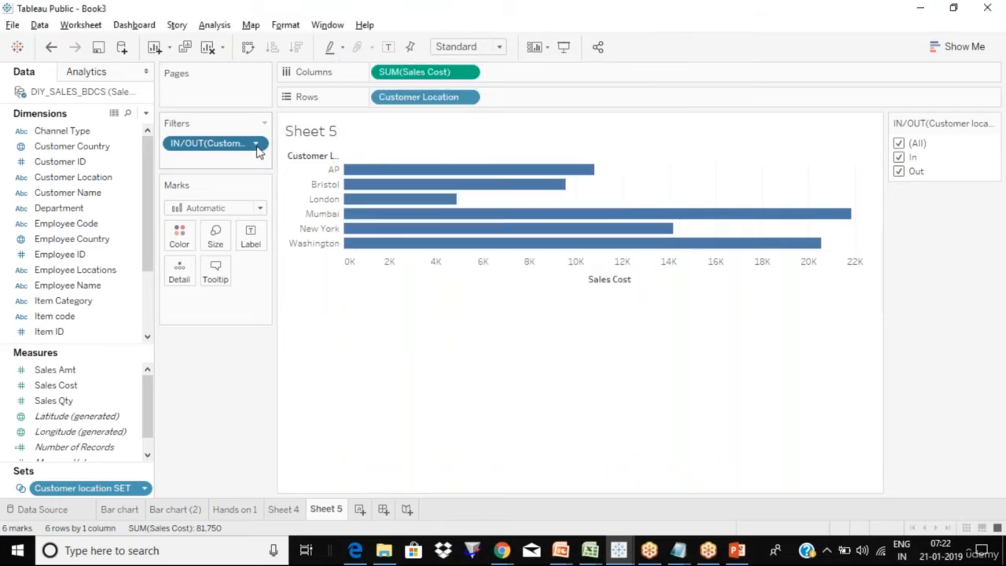
pyautogui.click(256, 145)
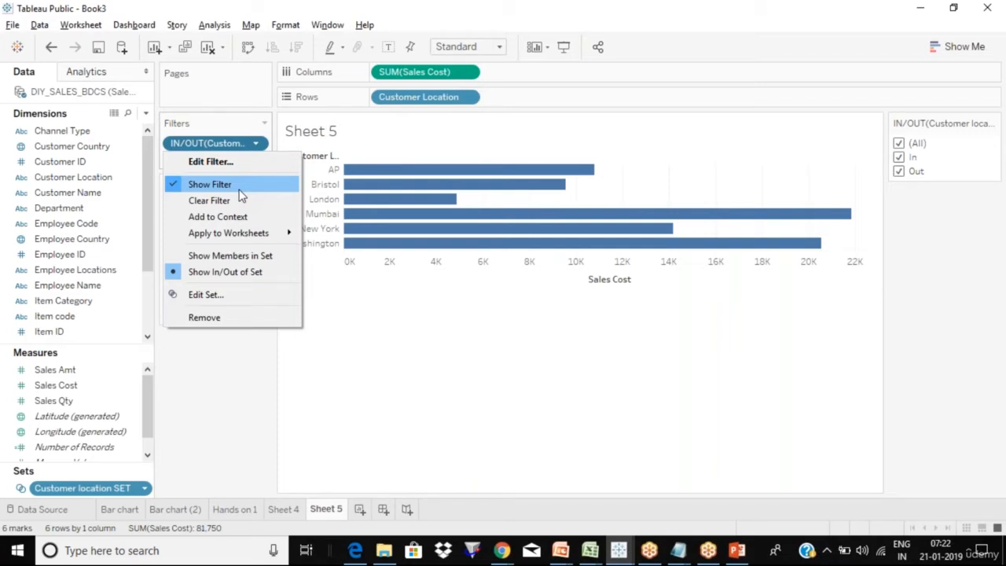
pyautogui.press('Escape')
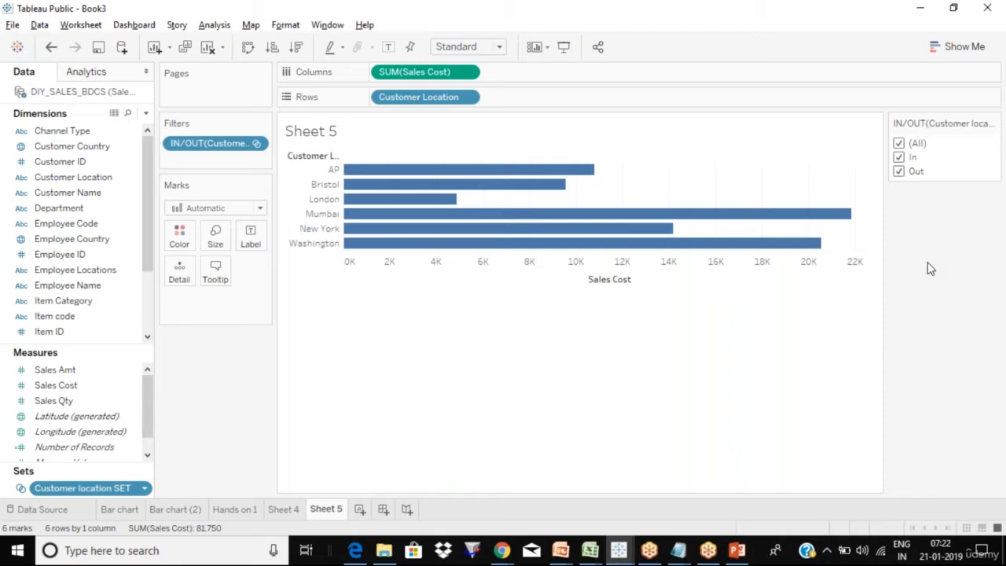
pyautogui.click(67, 224)
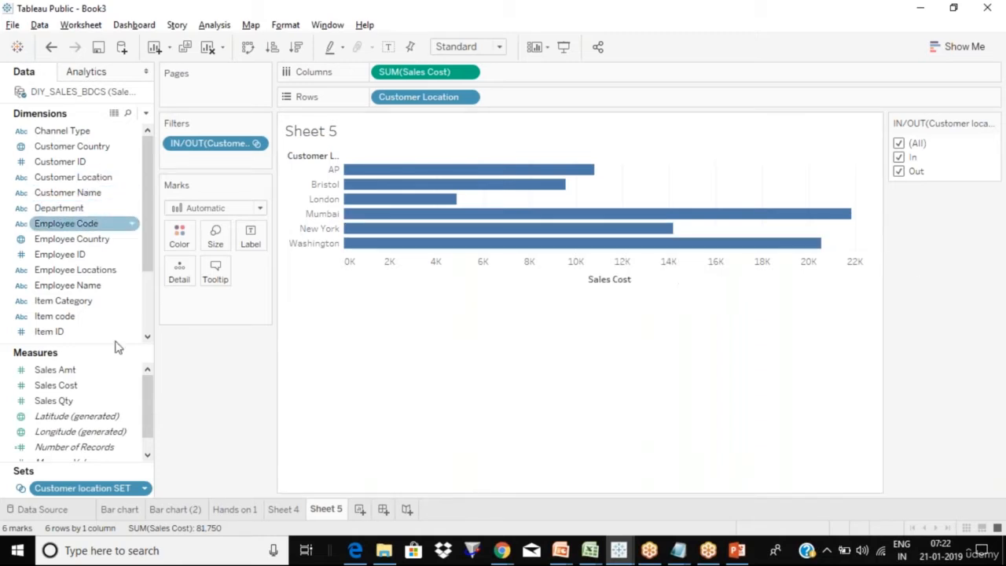
pyautogui.click(110, 387)
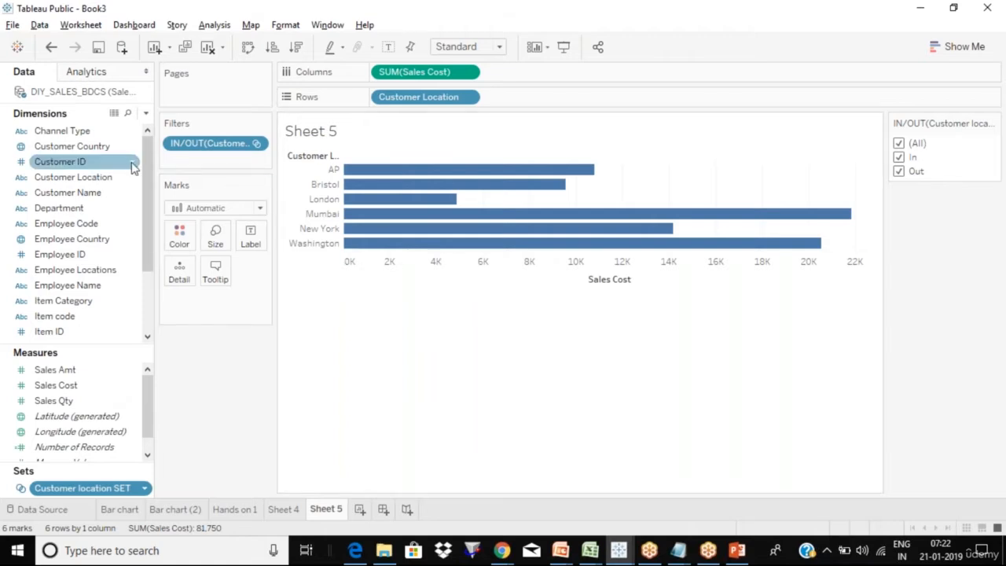
pyautogui.click(133, 194)
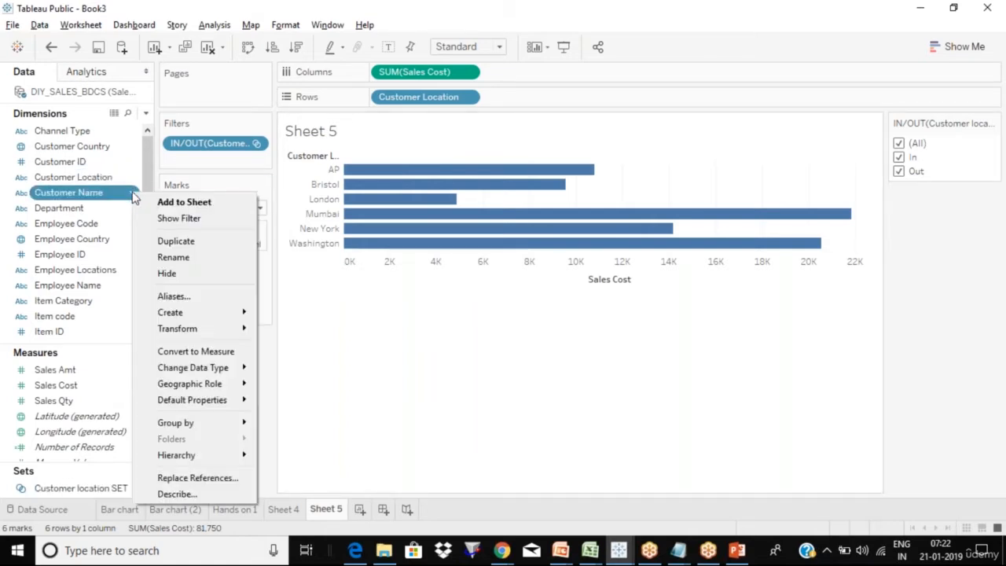
pyautogui.click(187, 223)
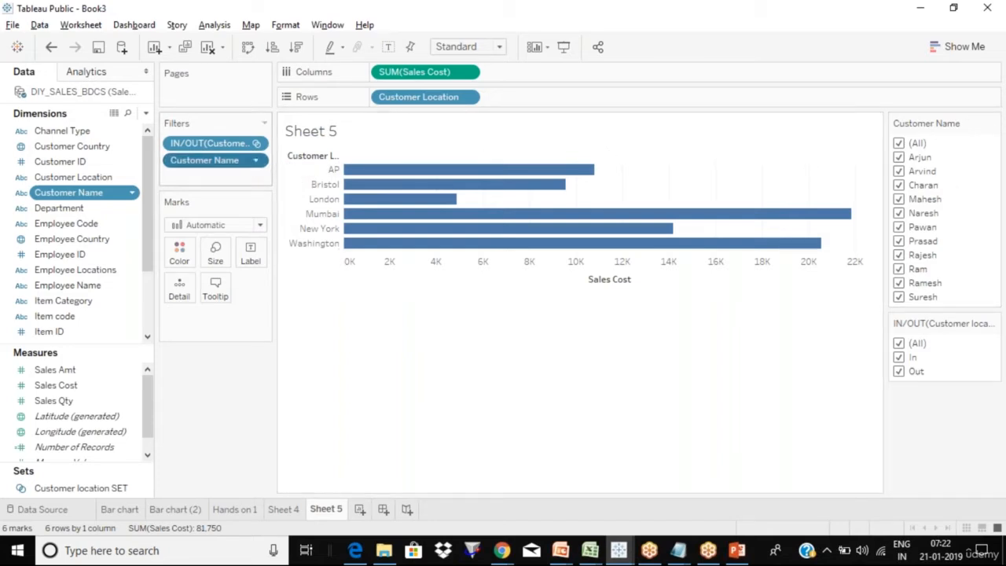
pyautogui.moveTo(206, 160); pyautogui.dragTo(200, 197)
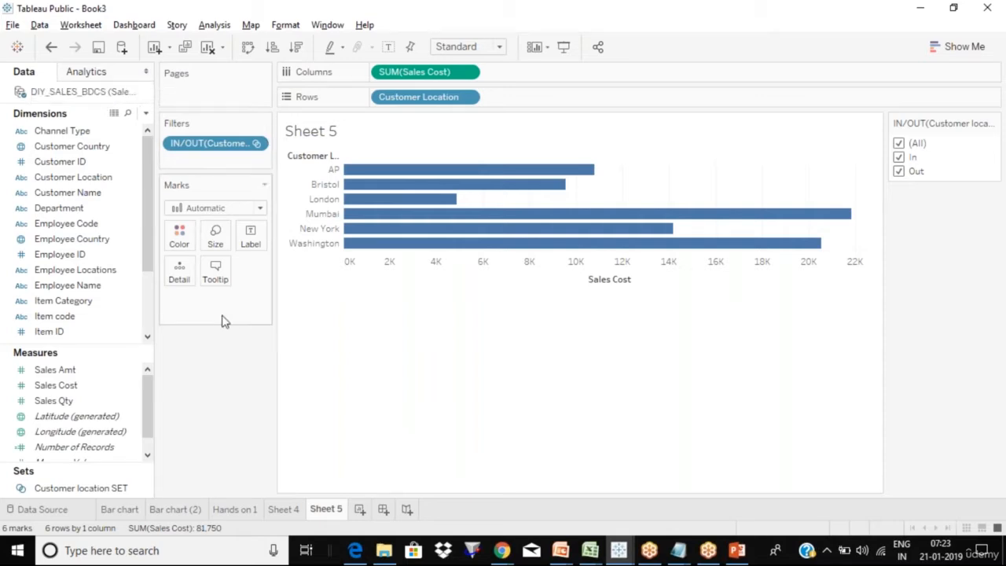
pyautogui.click(110, 207)
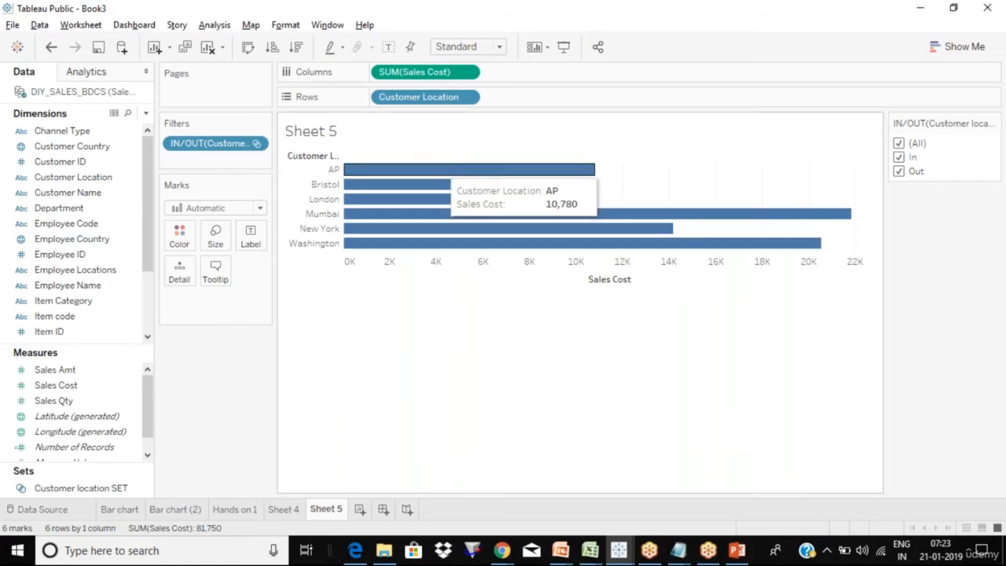
pyautogui.click(567, 27)
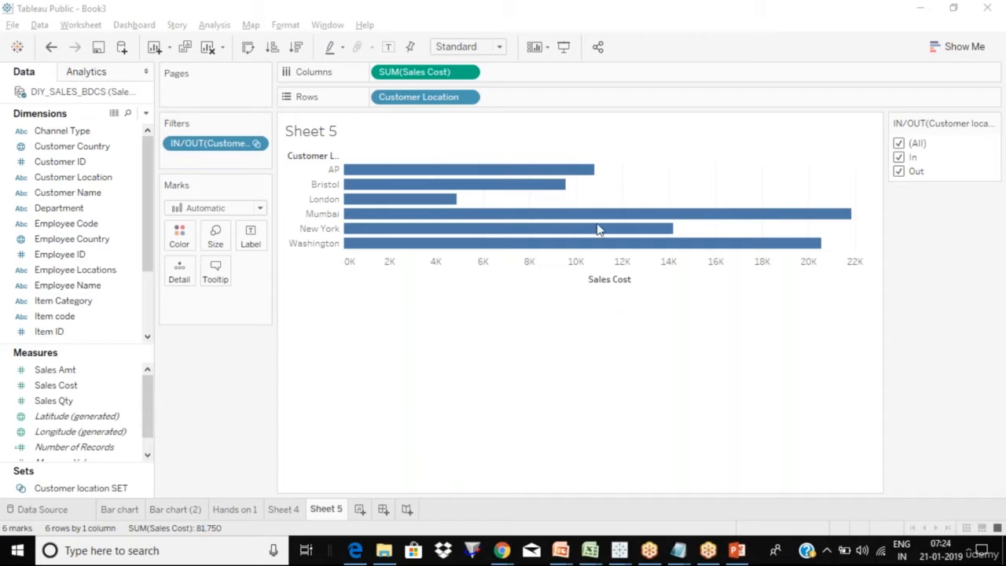
pyautogui.click(530, 380)
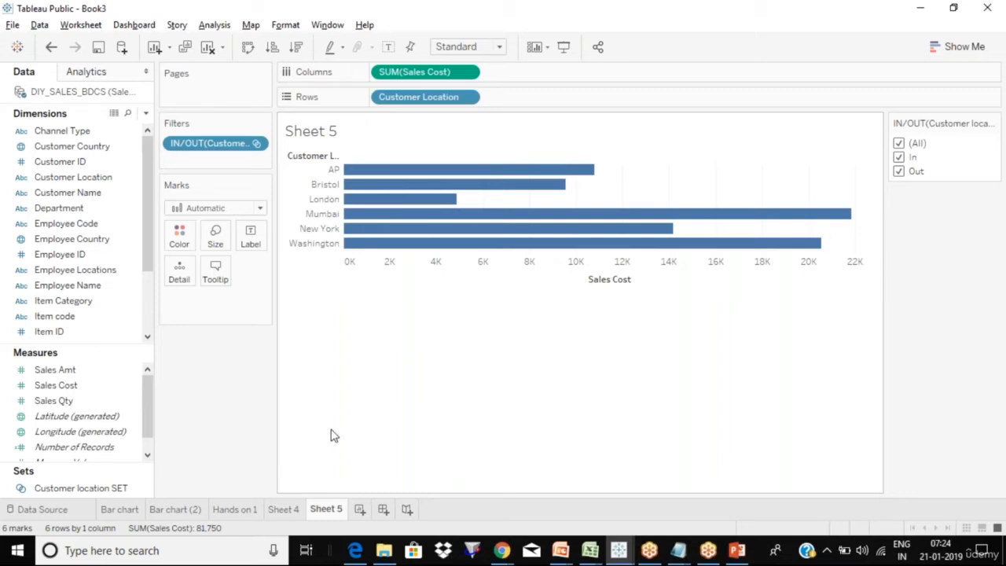
# - Duplicate Sheet 5 into Sheet 5 (2) with the same six-bar chart
pyautogui.rightClick(333, 513)
pyautogui.rightClick(333, 513)
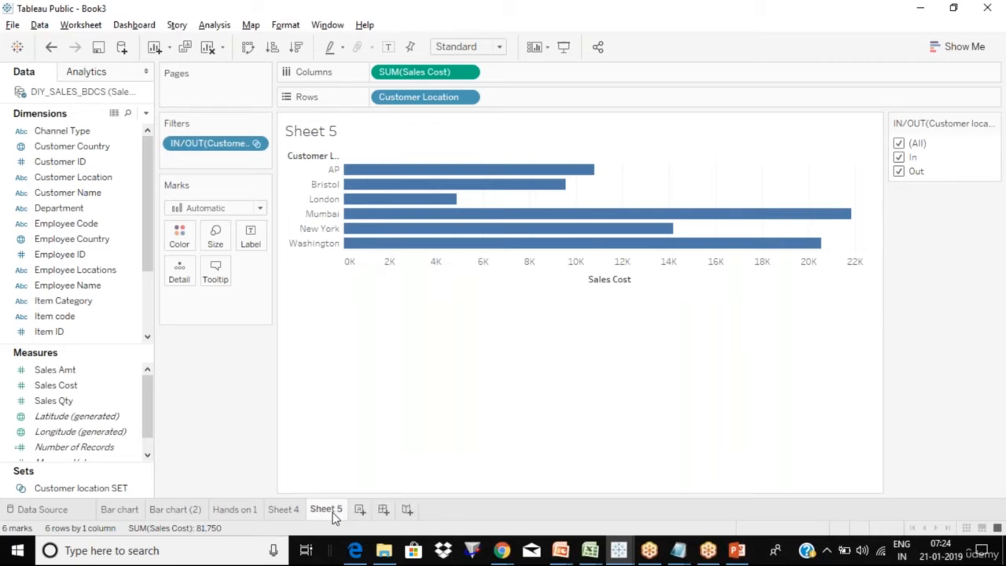
pyautogui.rightClick(333, 512)
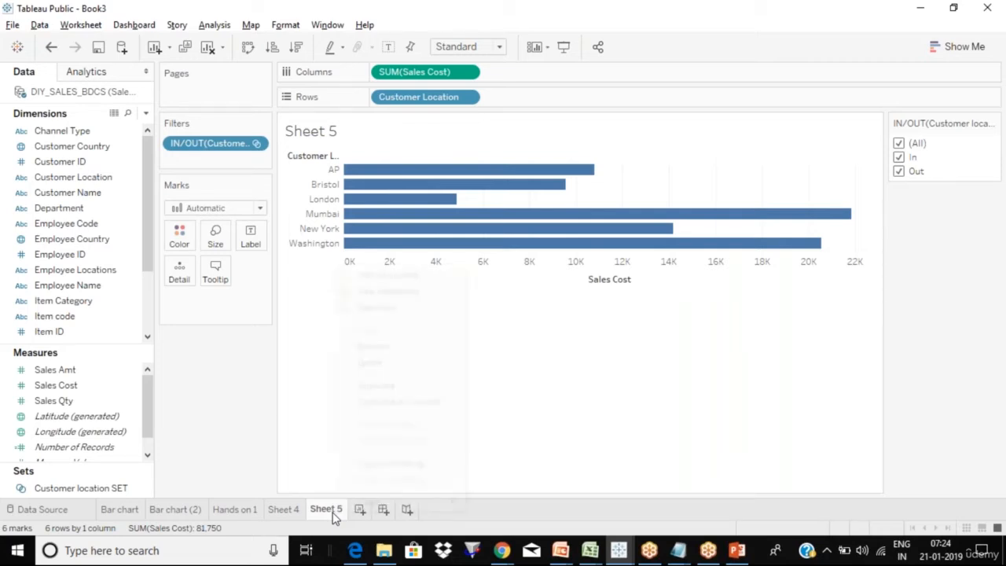
pyautogui.click(384, 388)
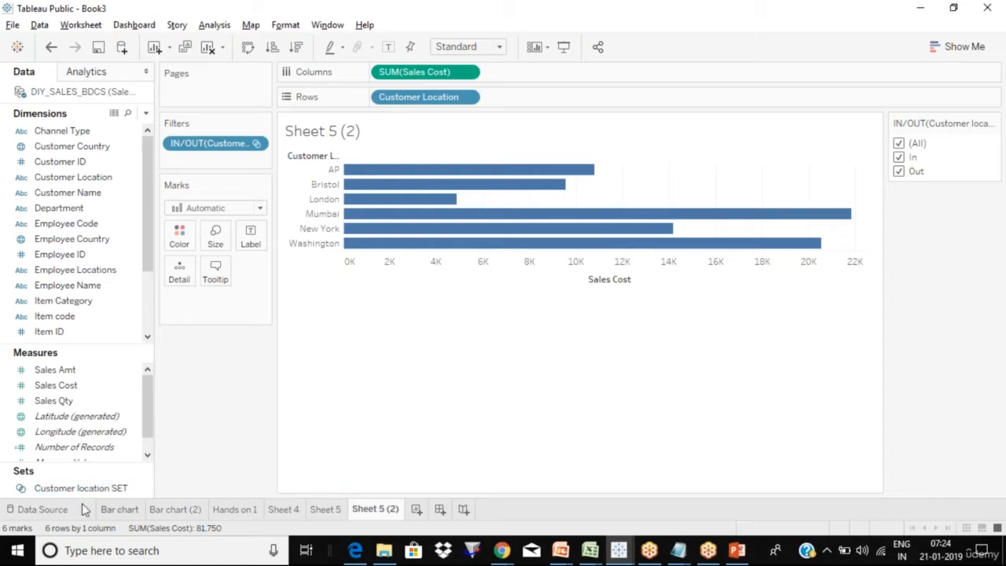
pyautogui.click(124, 489)
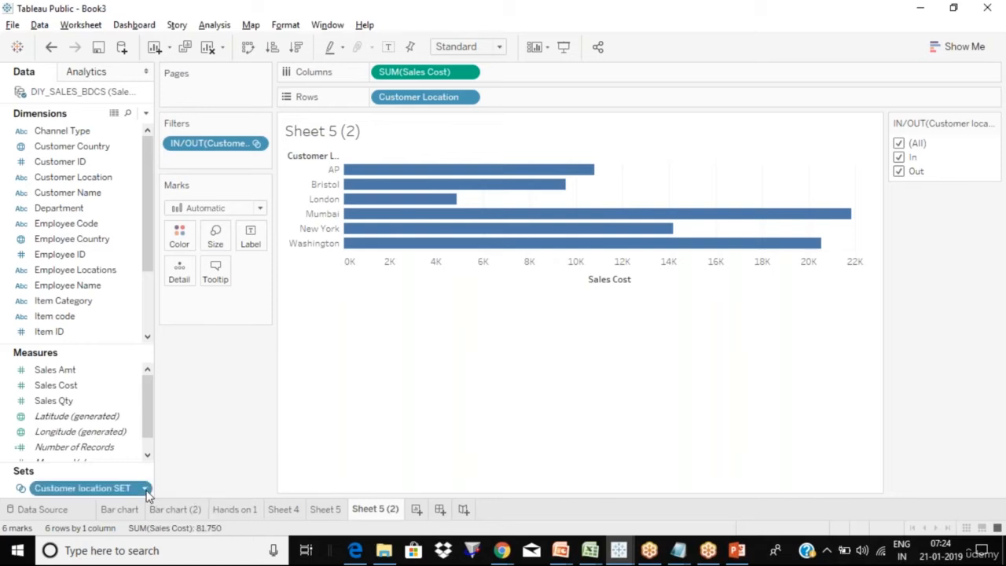
# - Edit Customer location SET and check all six locations (6 of 6 values)
pyautogui.click(146, 489)
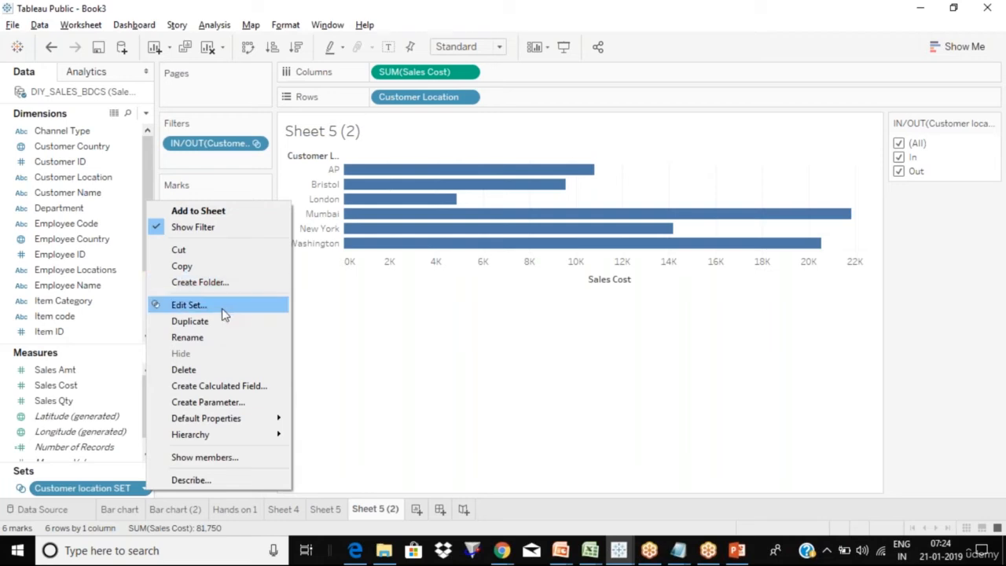
pyautogui.press('Escape')
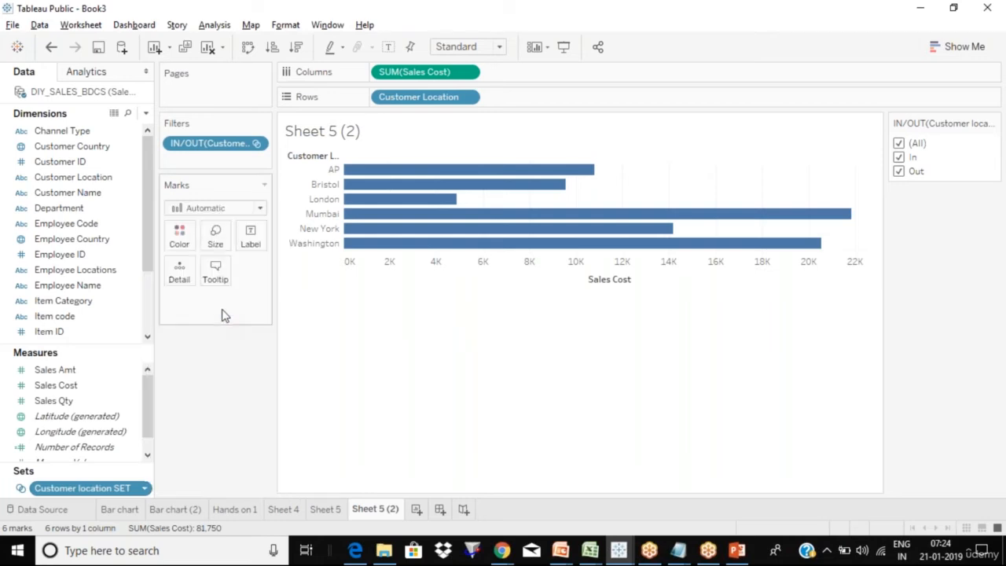
pyautogui.click(147, 489)
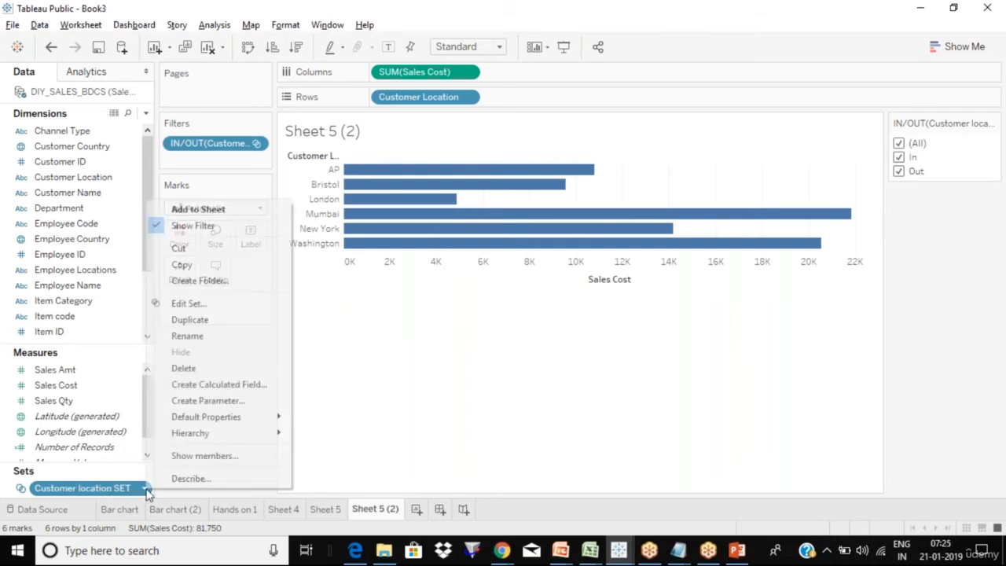
pyautogui.click(201, 304)
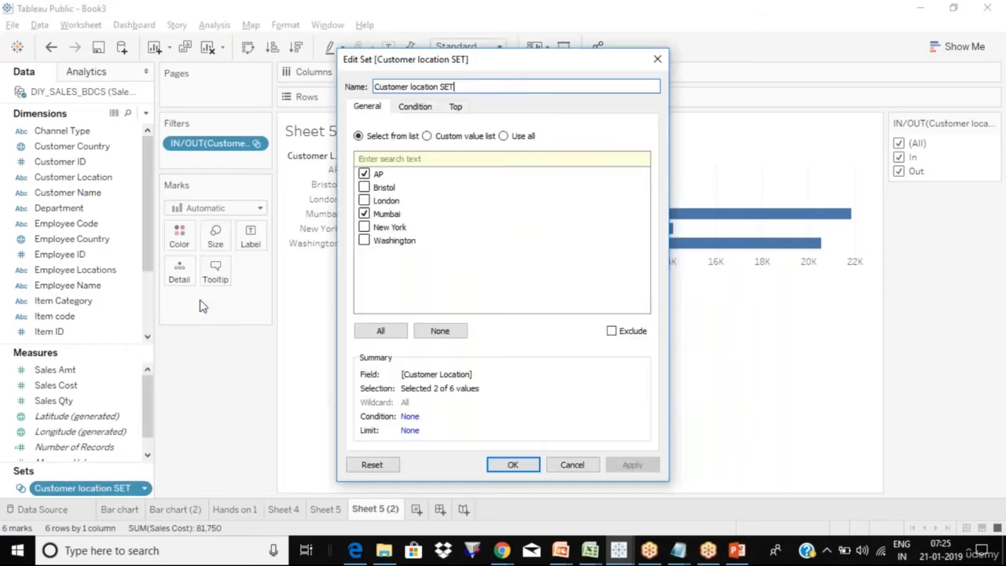
pyautogui.moveTo(534, 65); pyautogui.dragTo(383, 89)
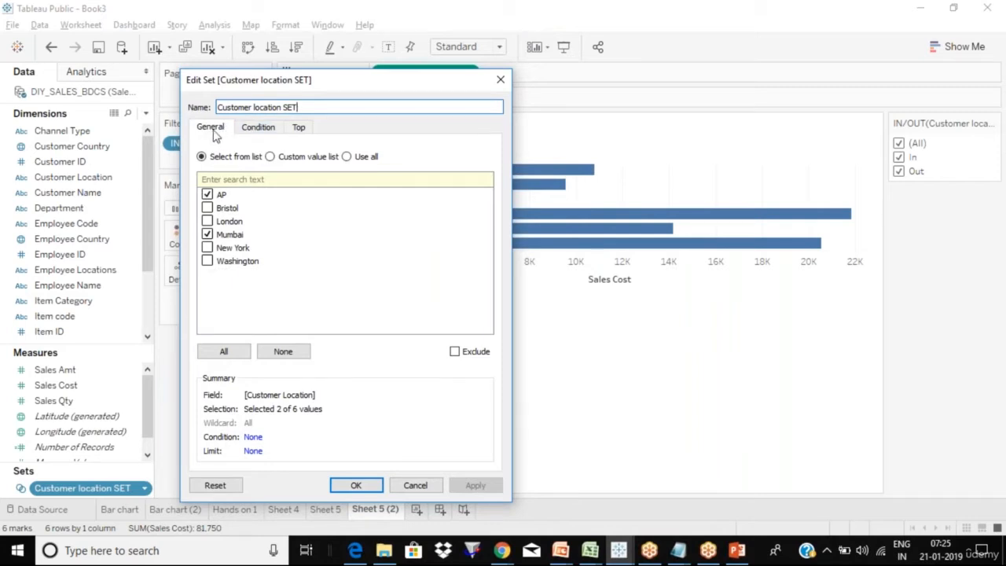
pyautogui.click(243, 350)
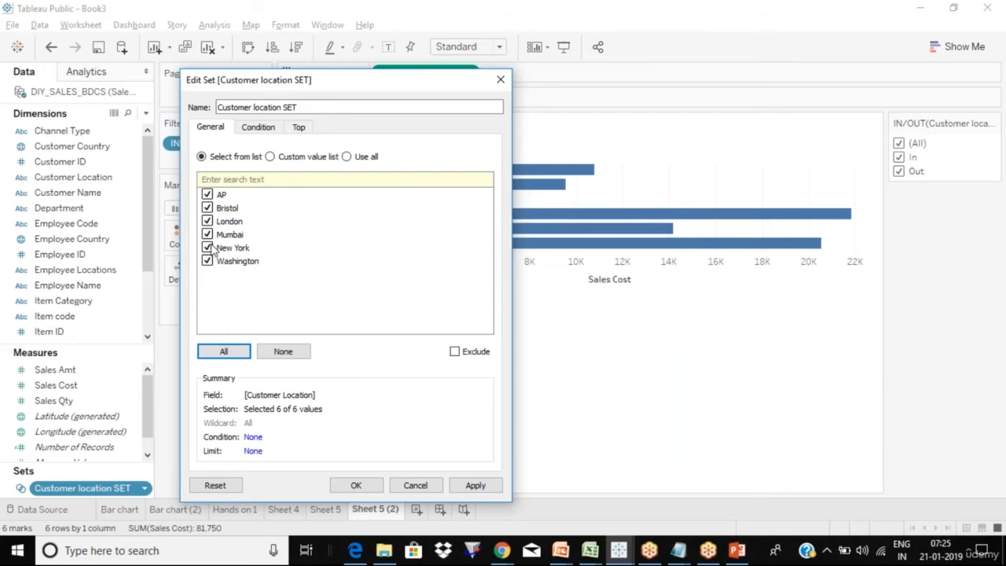
pyautogui.click(681, 552)
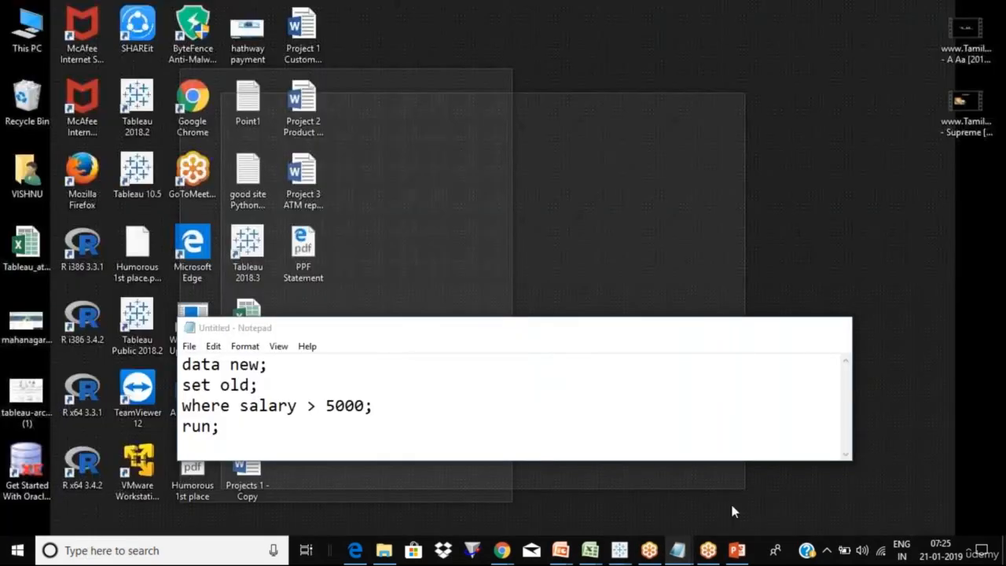
pyautogui.click(730, 507)
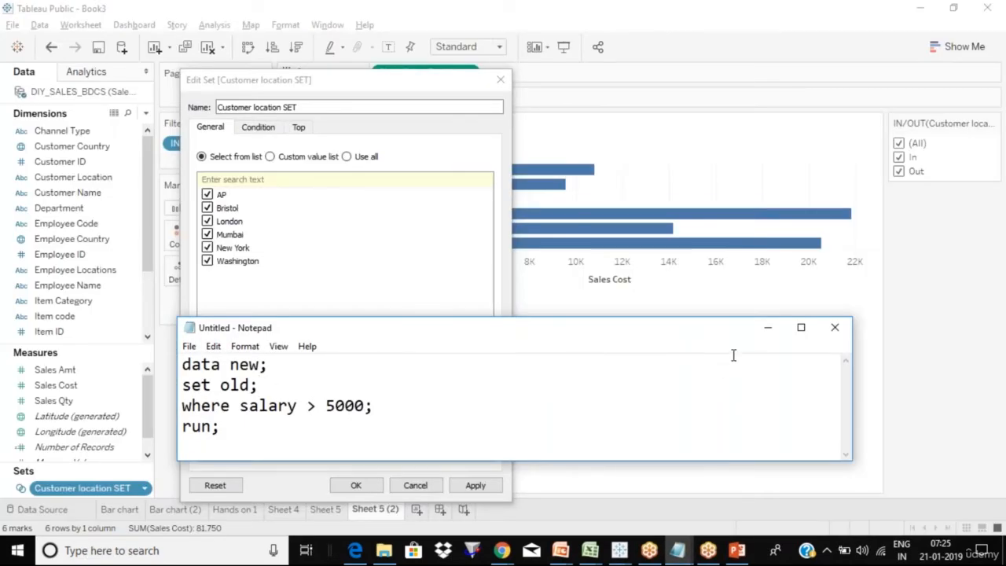
pyautogui.click(768, 328)
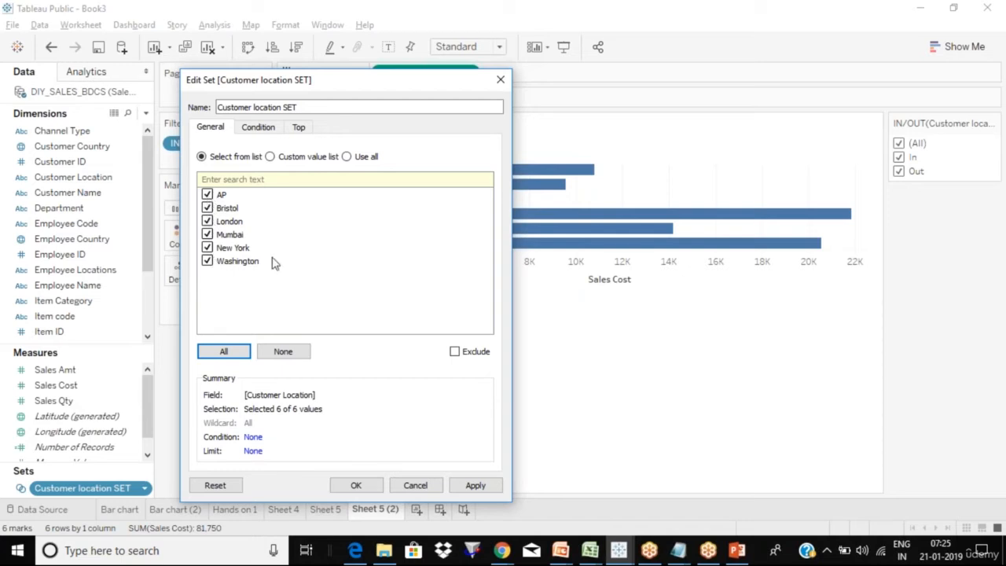
# - Base the set's condition on the Sales Cost field, aggregated by Sum
pyautogui.click(258, 128)
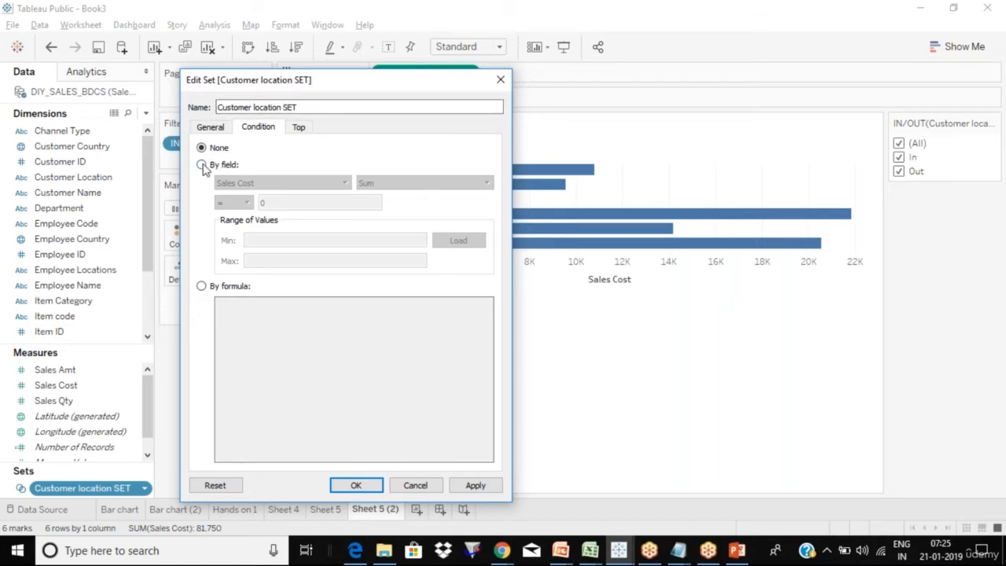
pyautogui.click(202, 165)
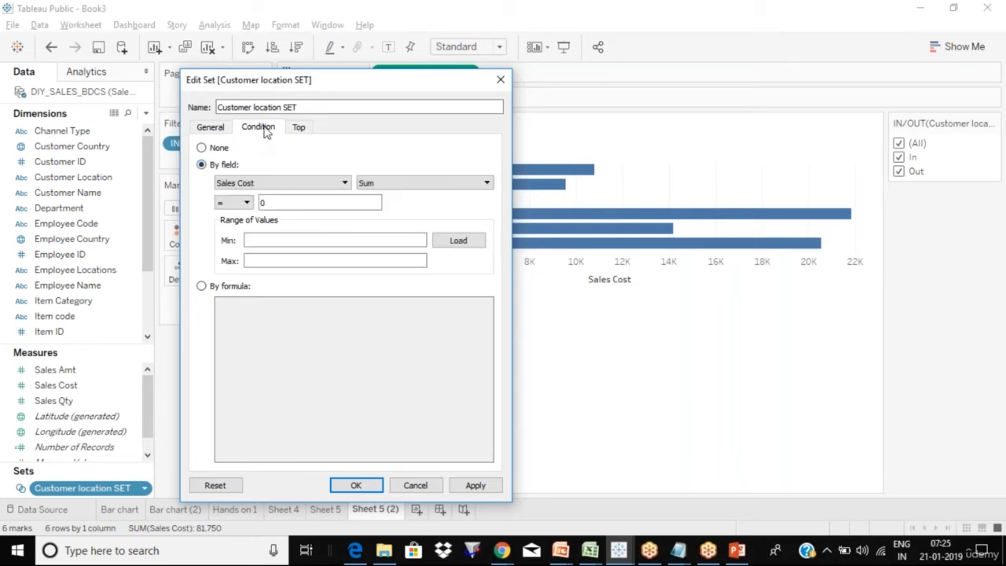
pyautogui.click(338, 187)
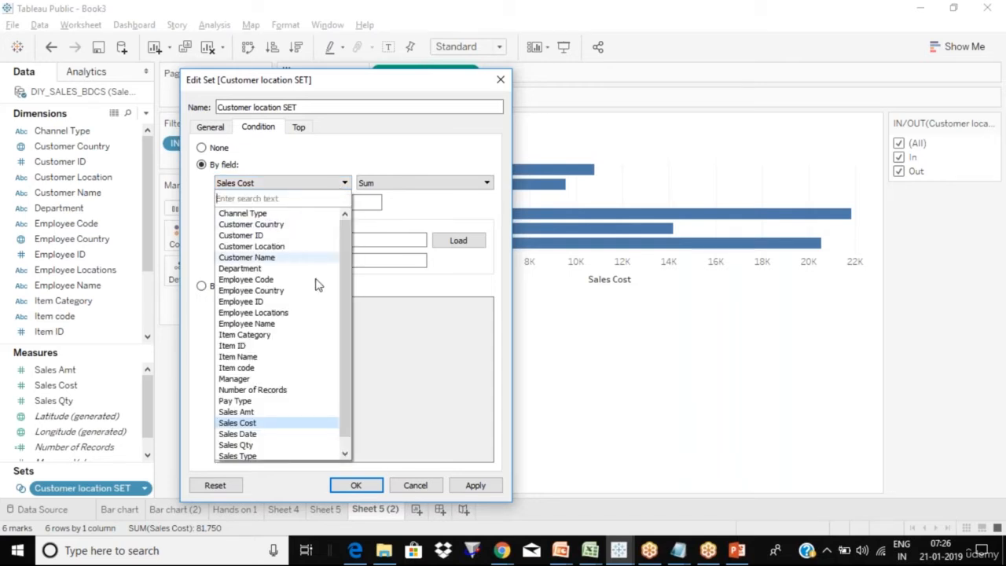
pyautogui.click(268, 425)
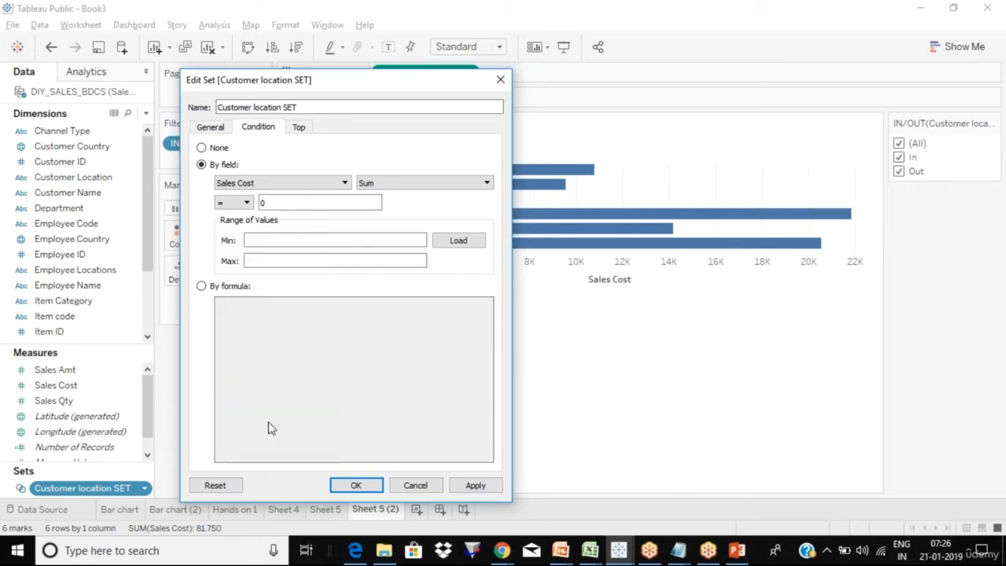
pyautogui.click(433, 183)
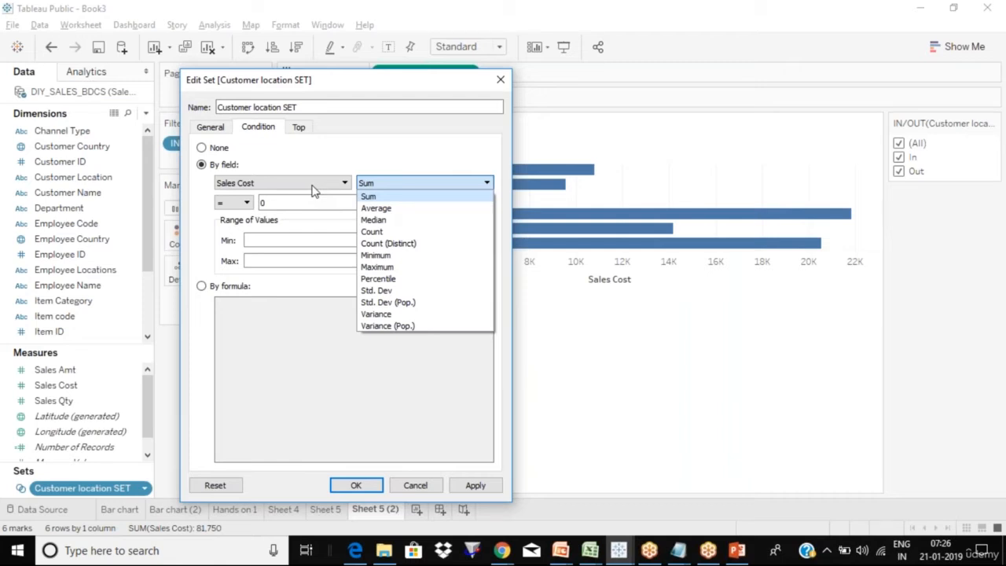
pyautogui.click(384, 197)
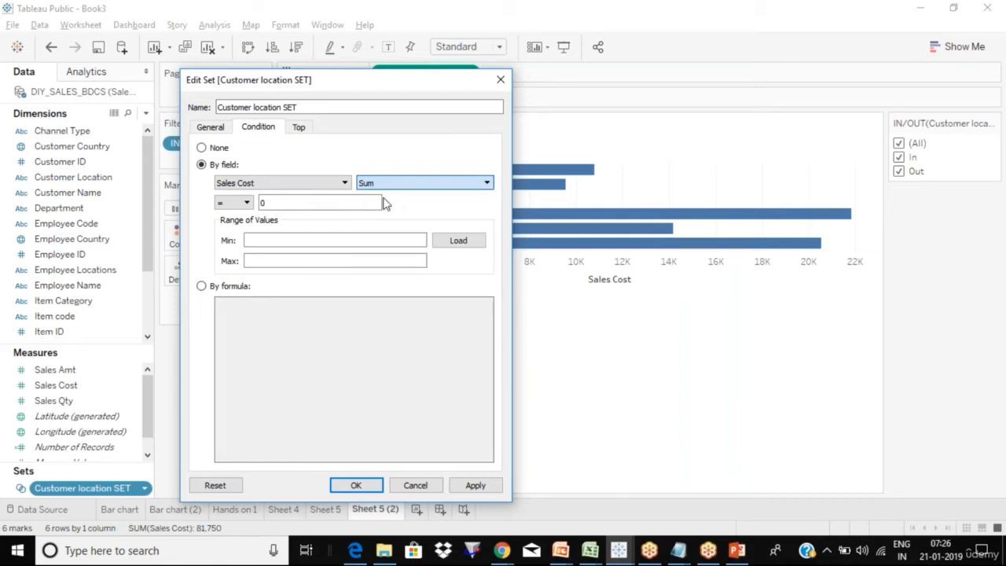
# - Set the condition to greater than 5000, keeping Sum of Sales Cost
pyautogui.click(241, 206)
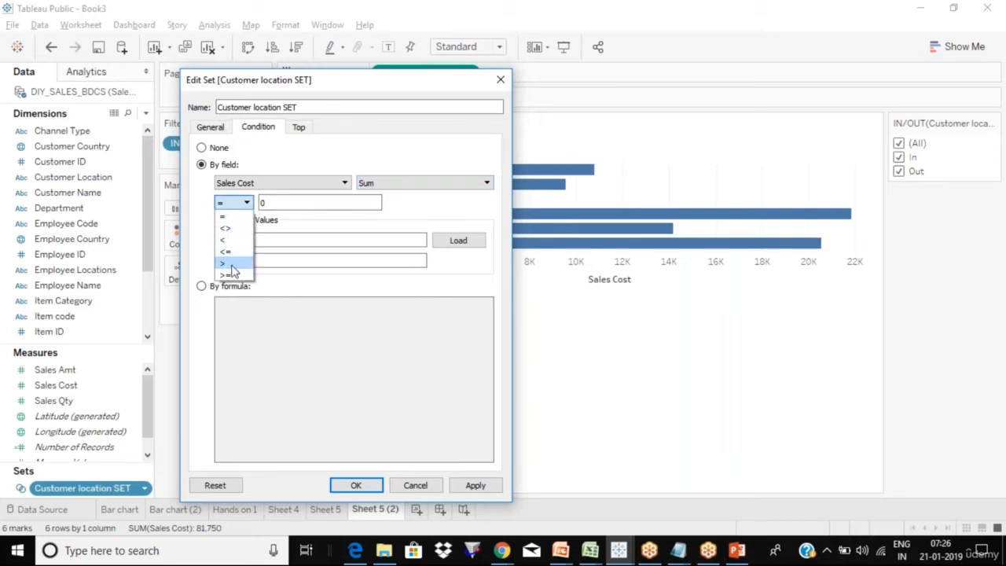
pyautogui.click(233, 267)
pyautogui.click(284, 205)
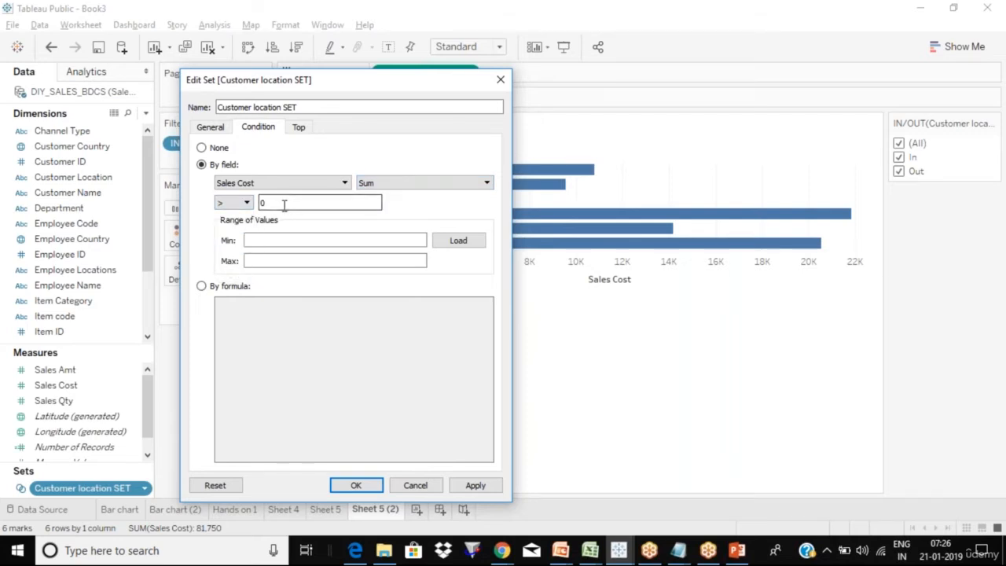
pyautogui.press('BackSpace')
pyautogui.write('5000')
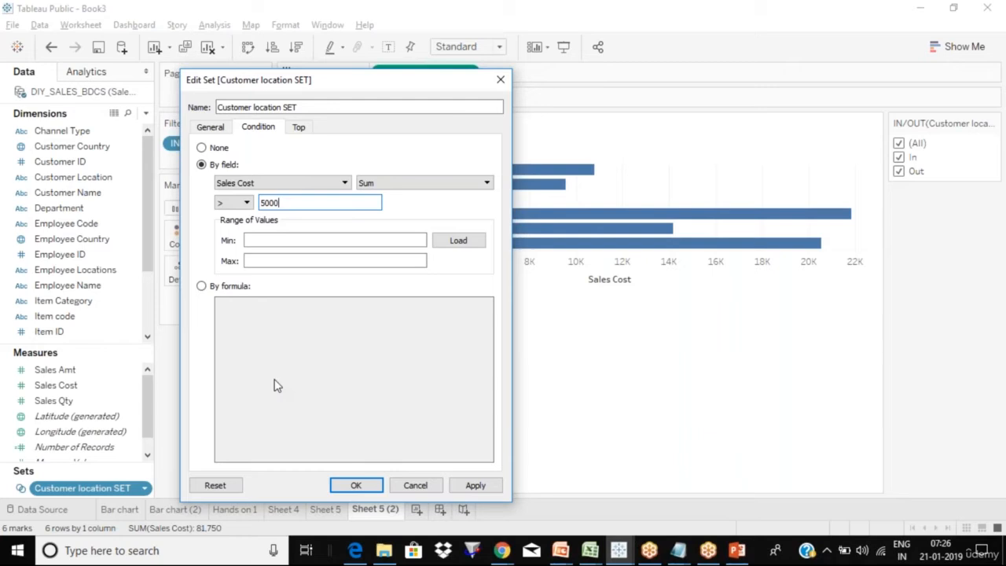
pyautogui.press('Return')
pyautogui.hotkey('alt', 'Tab')
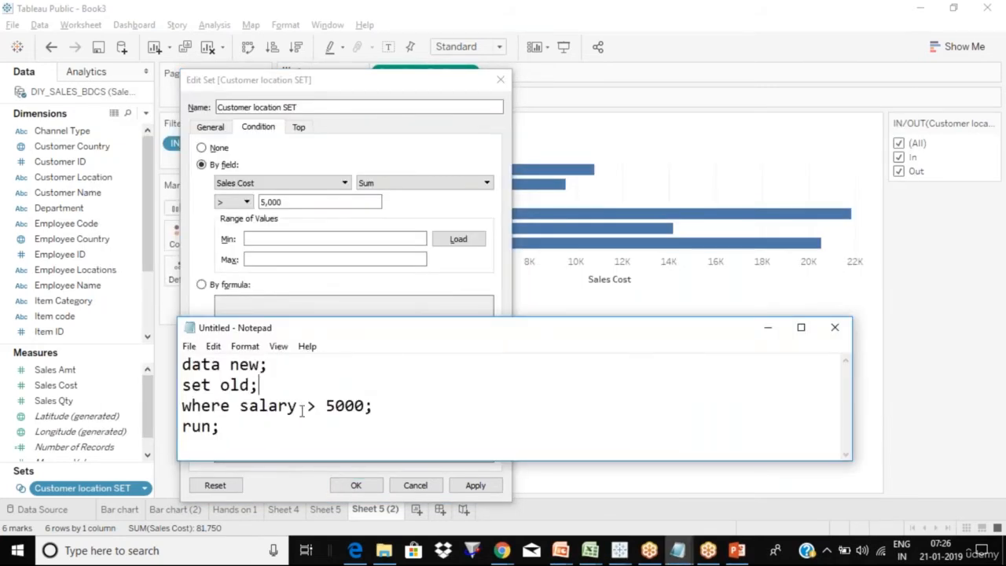
pyautogui.click(448, 186)
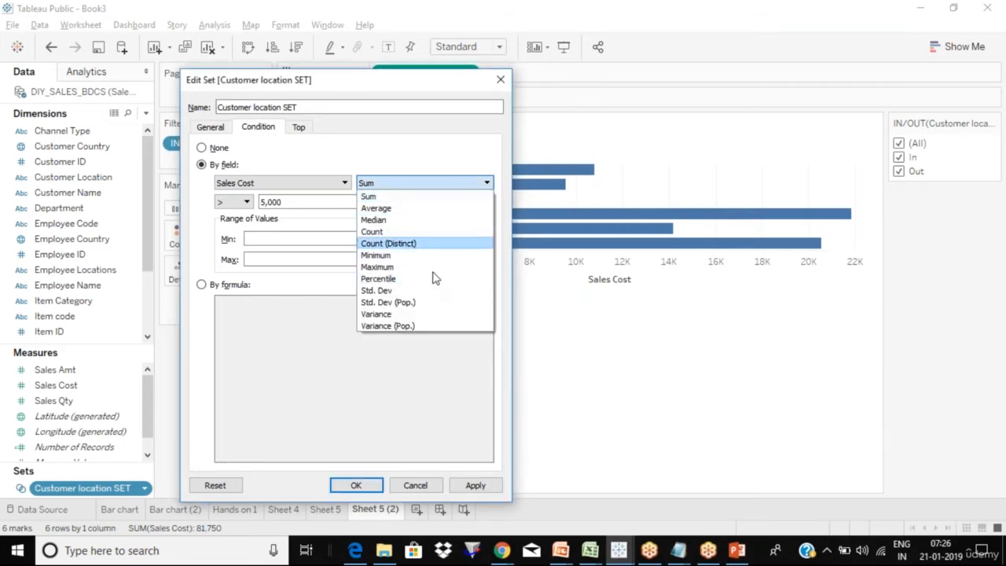
pyautogui.click(444, 169)
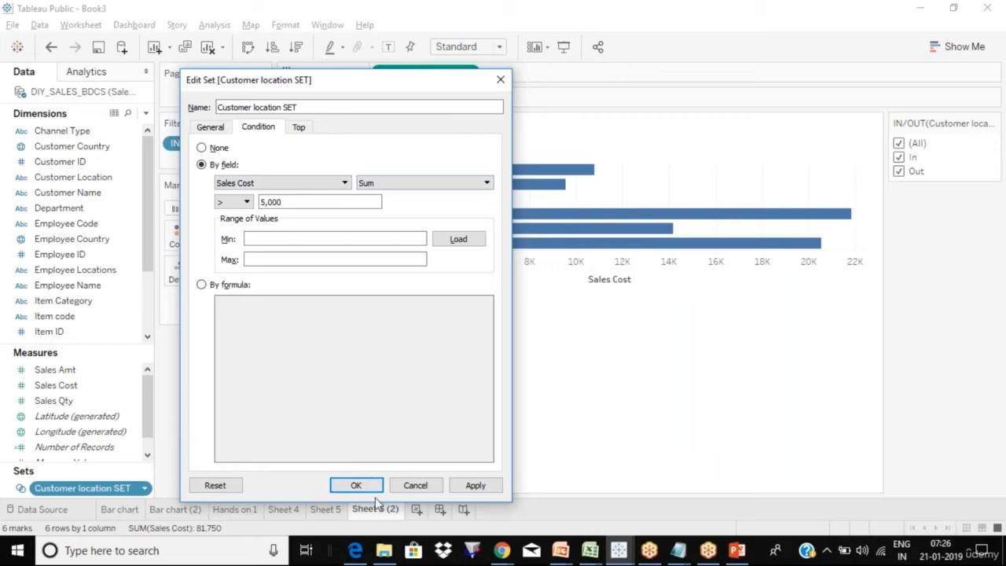
# - Apply the condition, label bars with Sales Cost totals, and cycle the In/Out filter back to (All)
pyautogui.click(356, 486)
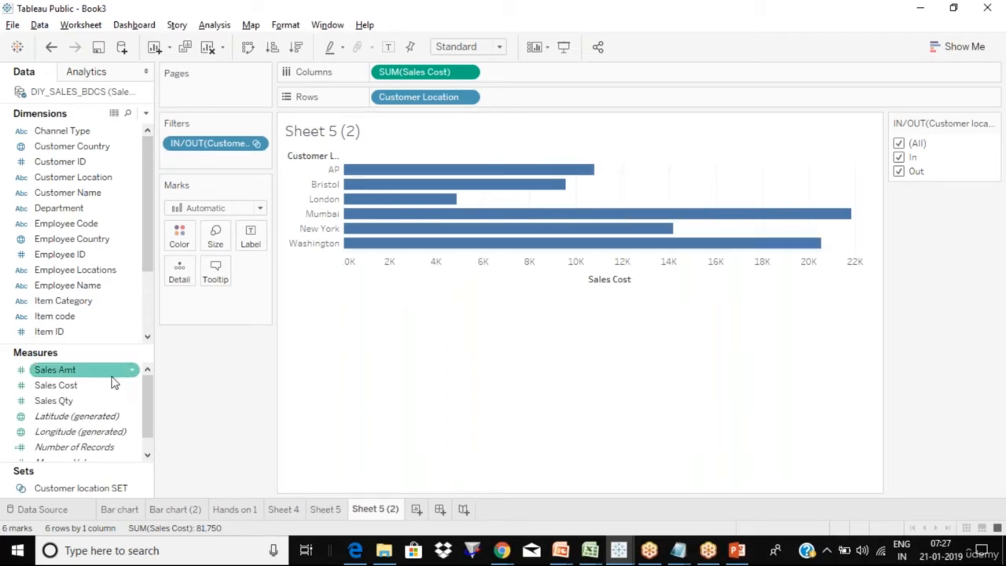
pyautogui.moveTo(113, 386); pyautogui.dragTo(253, 238)
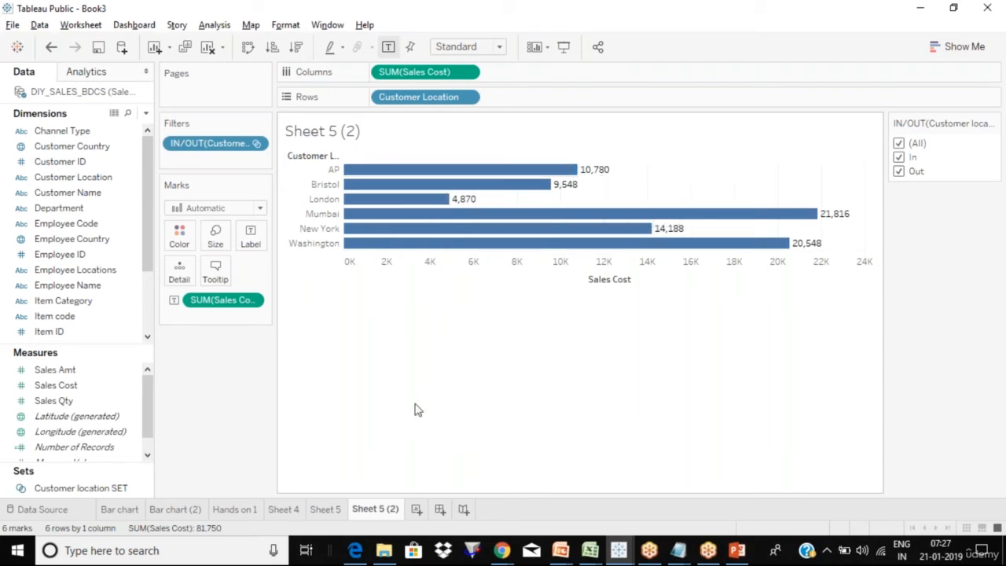
pyautogui.click(901, 144)
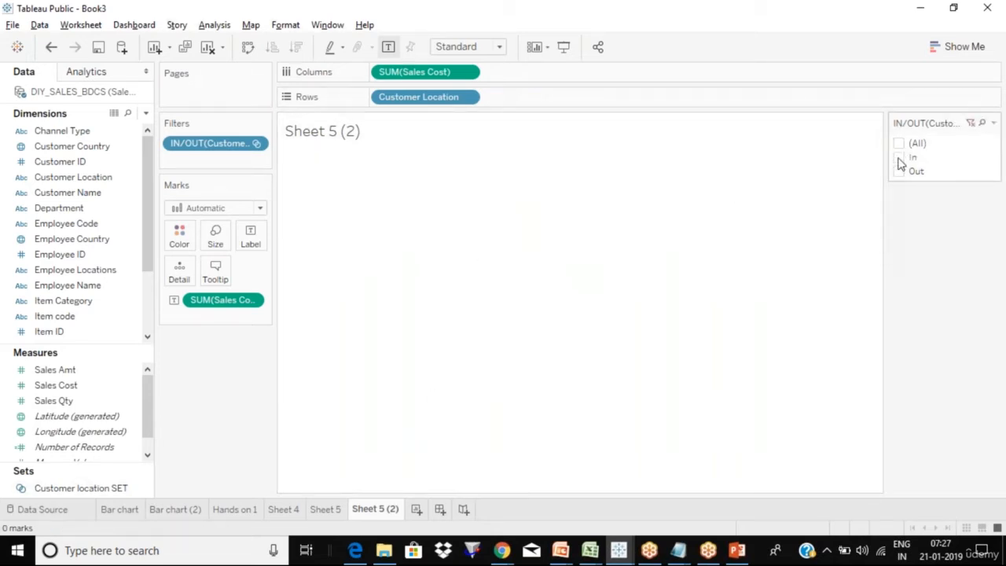
pyautogui.click(900, 158)
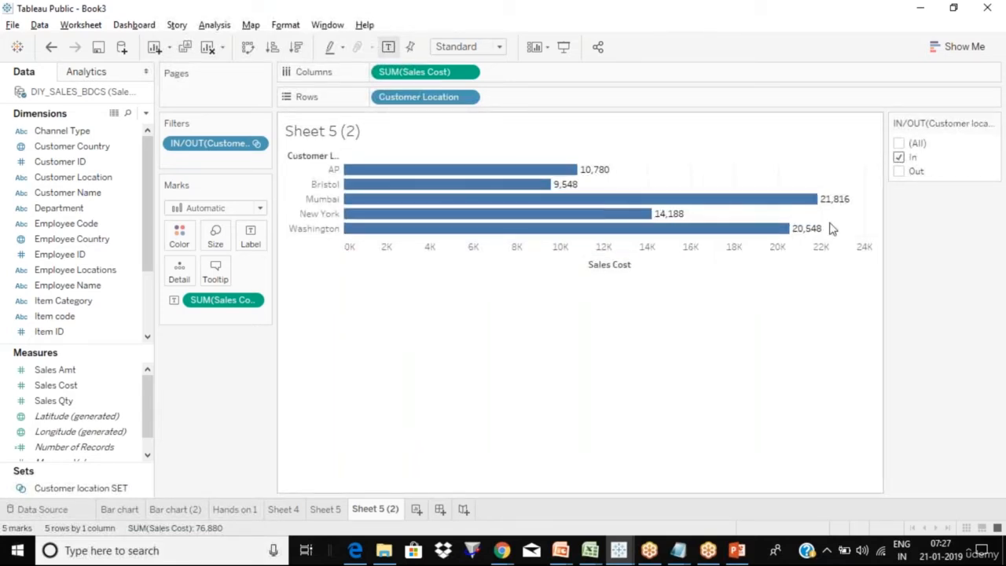
pyautogui.click(901, 163)
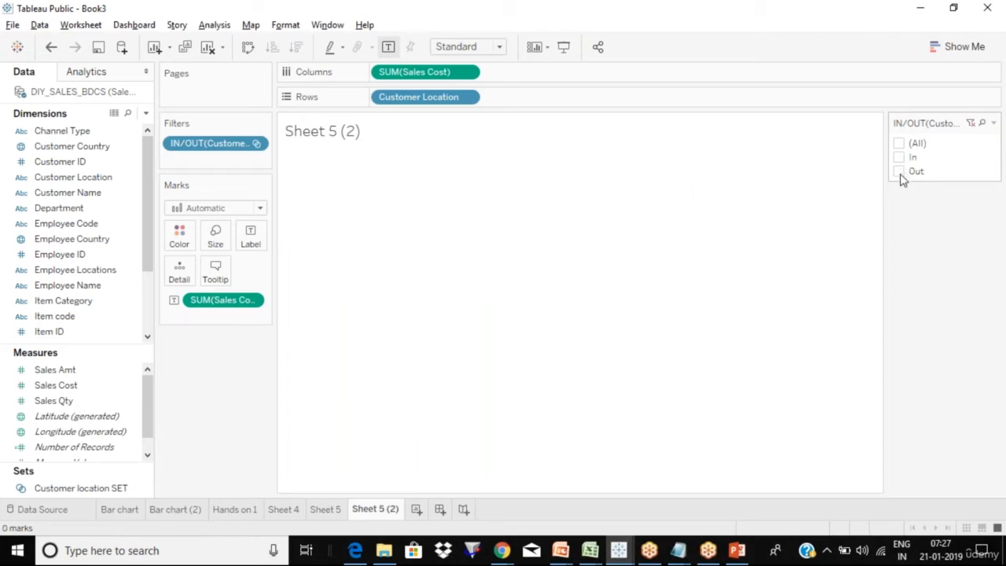
pyautogui.click(900, 172)
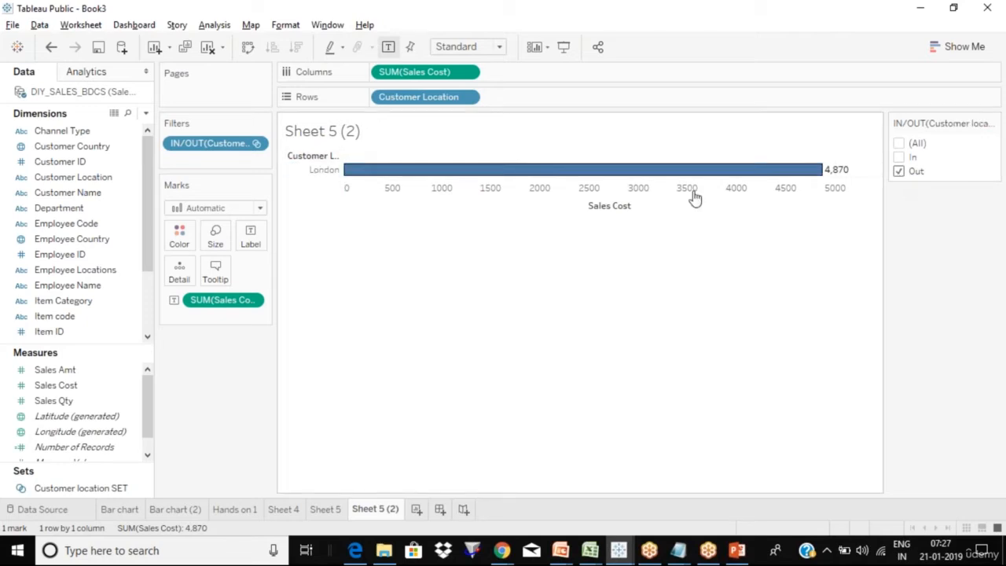
pyautogui.moveTo(836, 182)
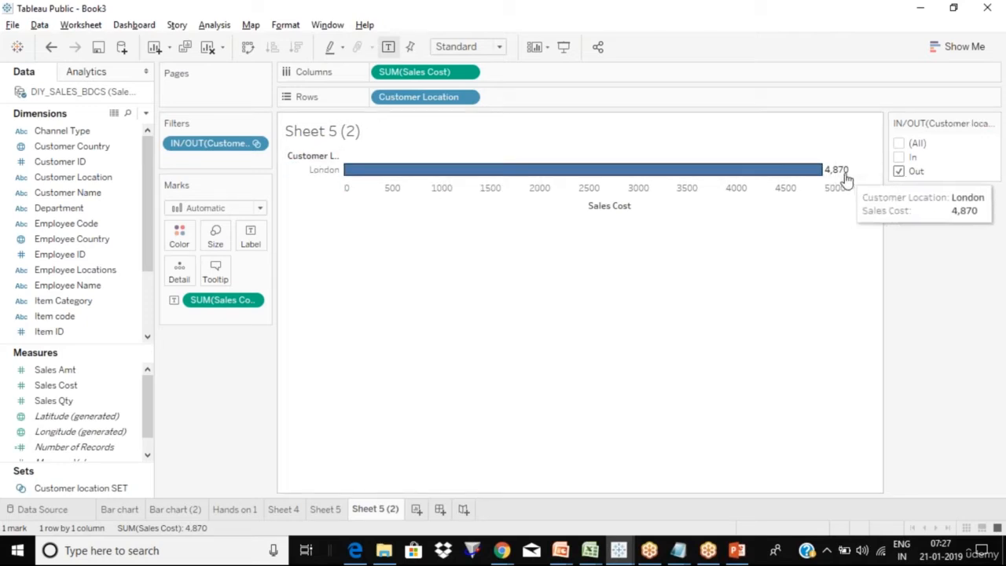
pyautogui.click(900, 145)
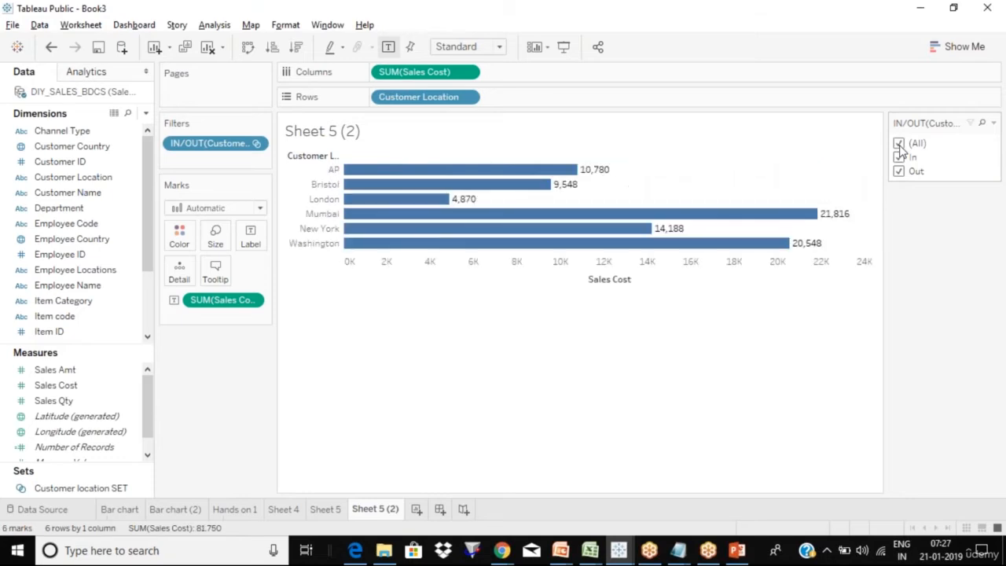
pyautogui.click(144, 488)
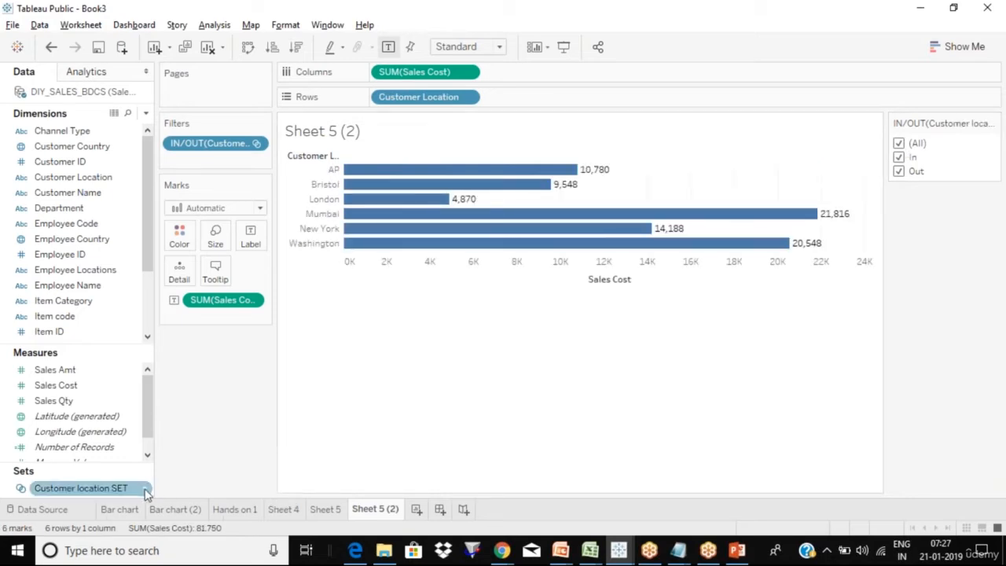
pyautogui.rightClick(146, 489)
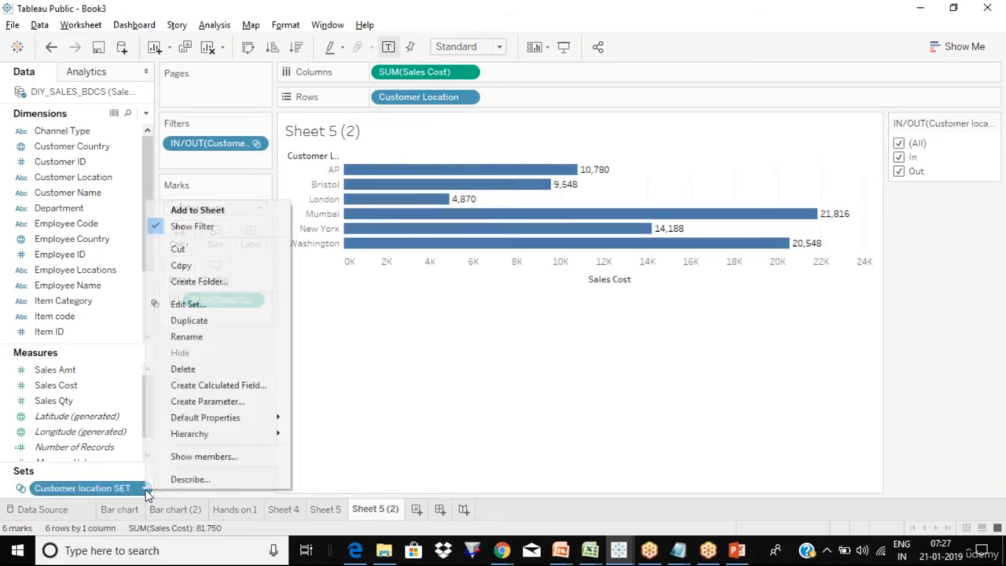
# - Reopen Edit Set on its condition: Sum of Sales Cost greater than 5,000
pyautogui.click(218, 310)
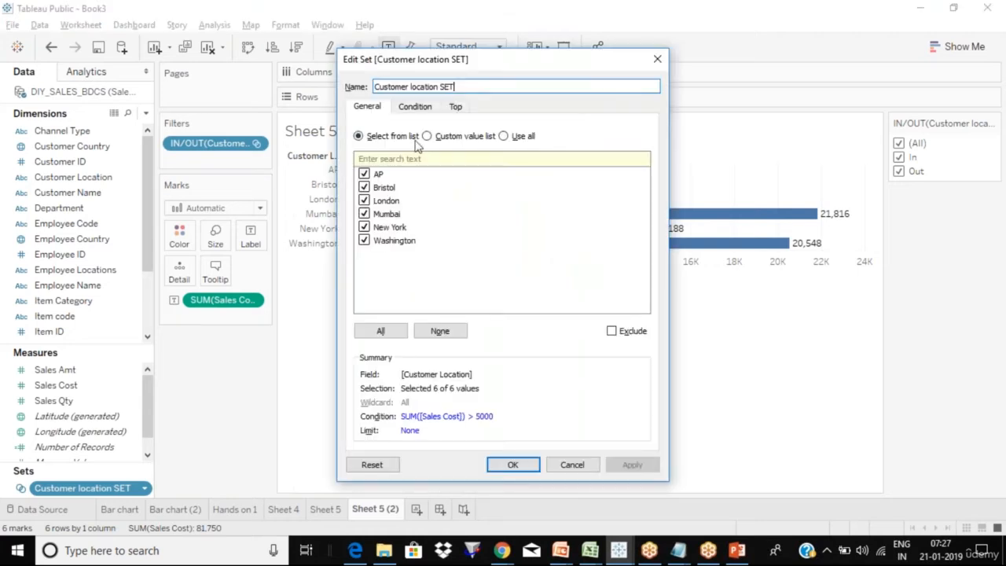
pyautogui.click(416, 110)
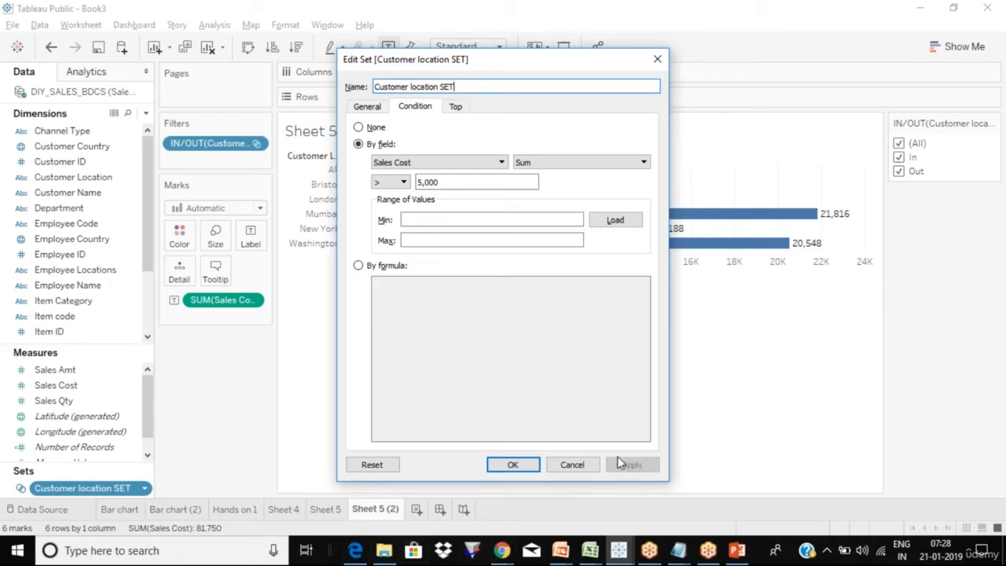
# - Cancel the set editor, leaving six labelled Sales Cost bars totalling 81,750
pyautogui.click(577, 465)
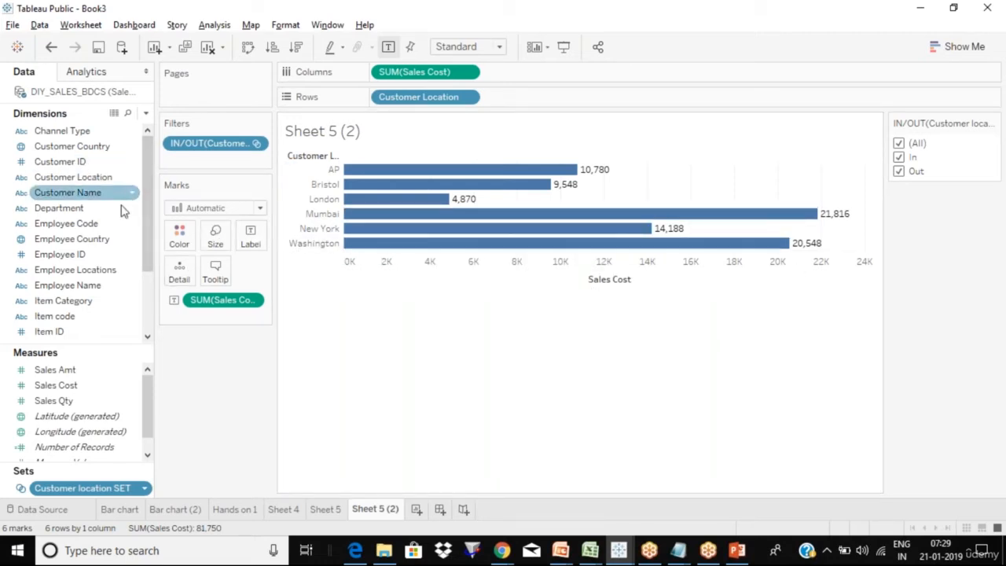
# - Bring up previews of the two open Excel workbooks from the taskbar
pyautogui.moveTo(148, 246); pyautogui.dragTo(144, 285)
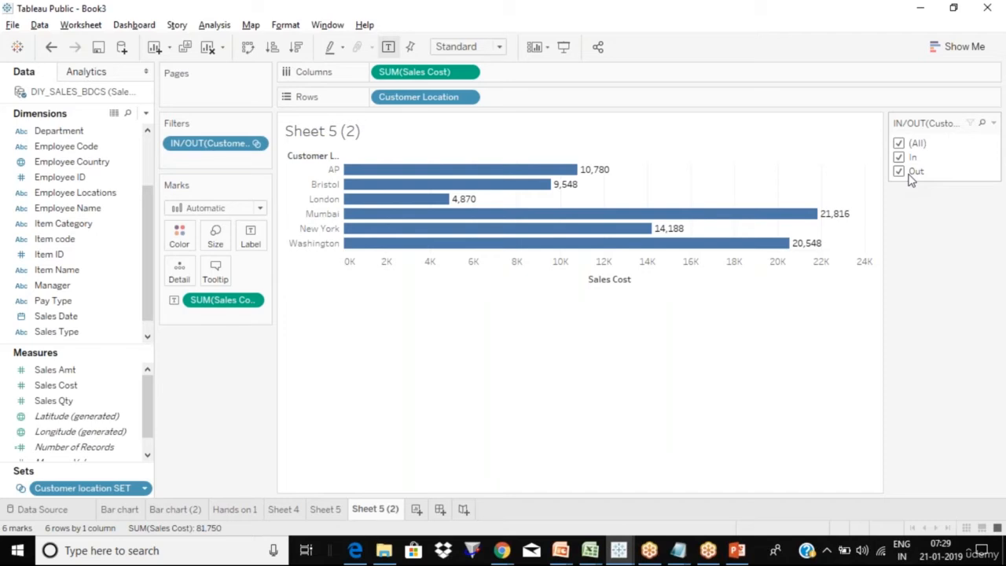
pyautogui.click(591, 552)
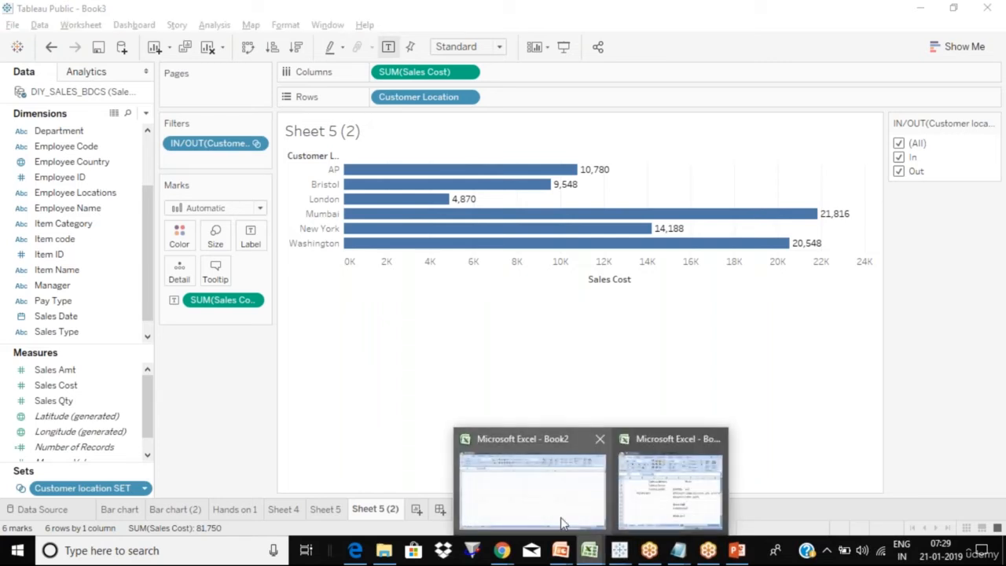
# - In Book2, enter the letters a through l (skipping i) down column H from H5
pyautogui.click(548, 514)
pyautogui.click(372, 204)
pyautogui.write('1')
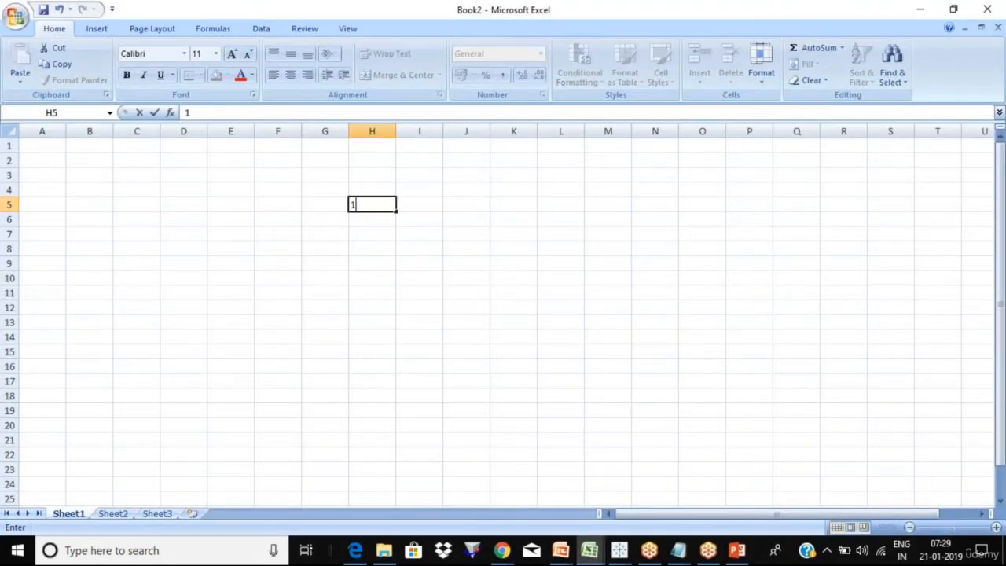
pyautogui.press('Return')
pyautogui.press('Up')
pyautogui.write('a')
pyautogui.press('Return')
pyautogui.write('b')
pyautogui.press('Return')
pyautogui.write('c')
pyautogui.press('Return')
pyautogui.write('d')
pyautogui.press('Return')
pyautogui.write('e ')
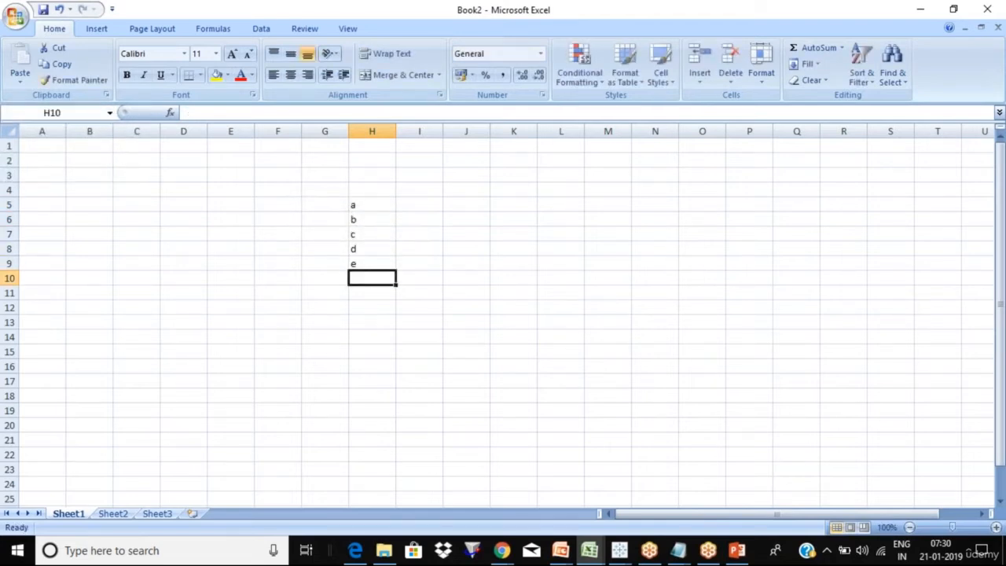
pyautogui.write('f g h')
pyautogui.press('Return')
pyautogui.write('i k')
pyautogui.press('Return')
pyautogui.write('l')
pyautogui.press('Return')
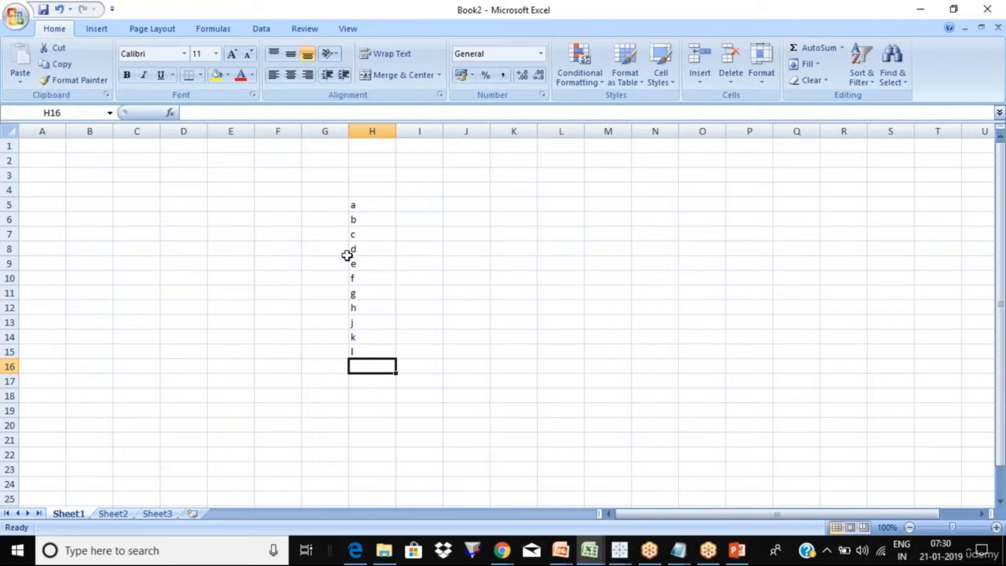
# - Fill K5:P12 yellow and copy the letters in H5:H15
pyautogui.moveTo(509, 207); pyautogui.dragTo(770, 306)
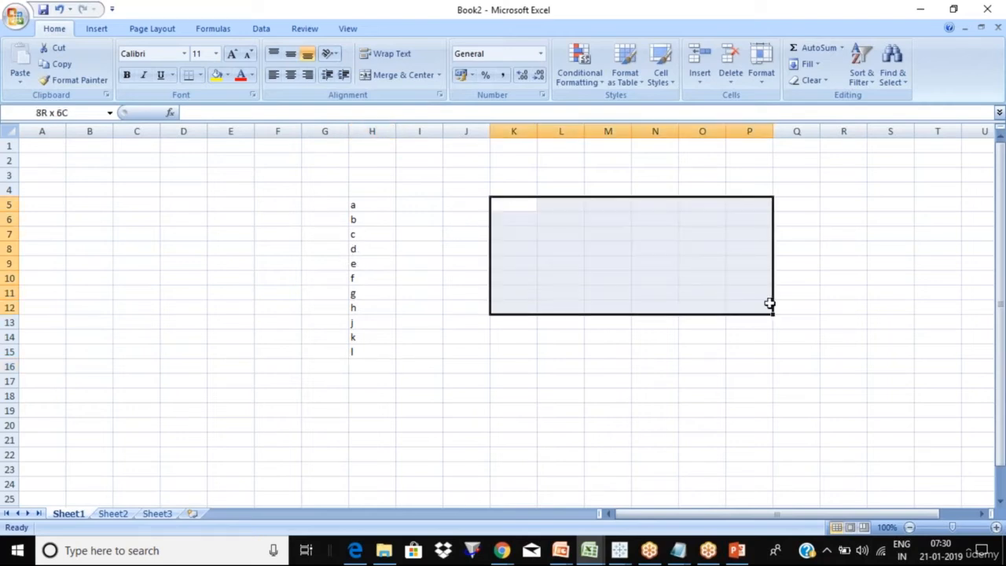
pyautogui.click(216, 75)
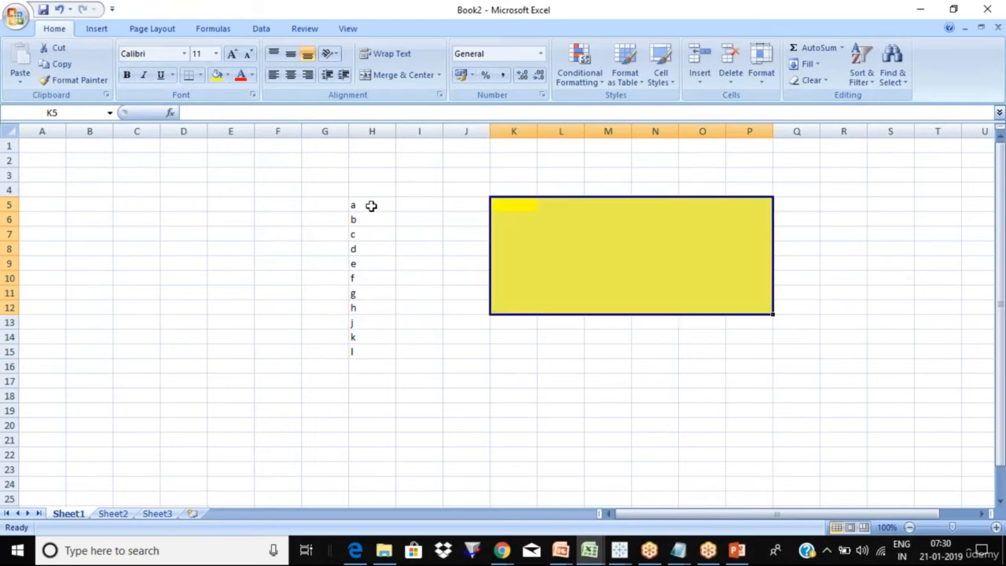
pyautogui.moveTo(370, 204); pyautogui.dragTo(372, 352)
pyautogui.hotkey('ctrl', 'c')
# - Paste the letters into column P starting at P5
pyautogui.press('Right')
pyautogui.press('Right')
pyautogui.press('Right')
pyautogui.press('Right')
pyautogui.press('Right')
pyautogui.press('Right')
pyautogui.press('Right')
pyautogui.press('Right')
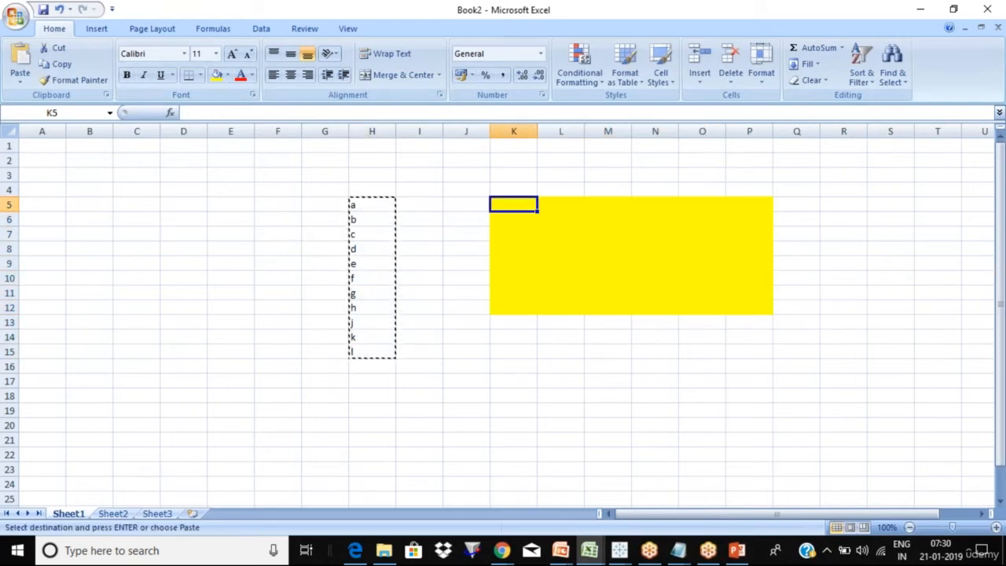
pyautogui.hotkey('ctrl', 'v')
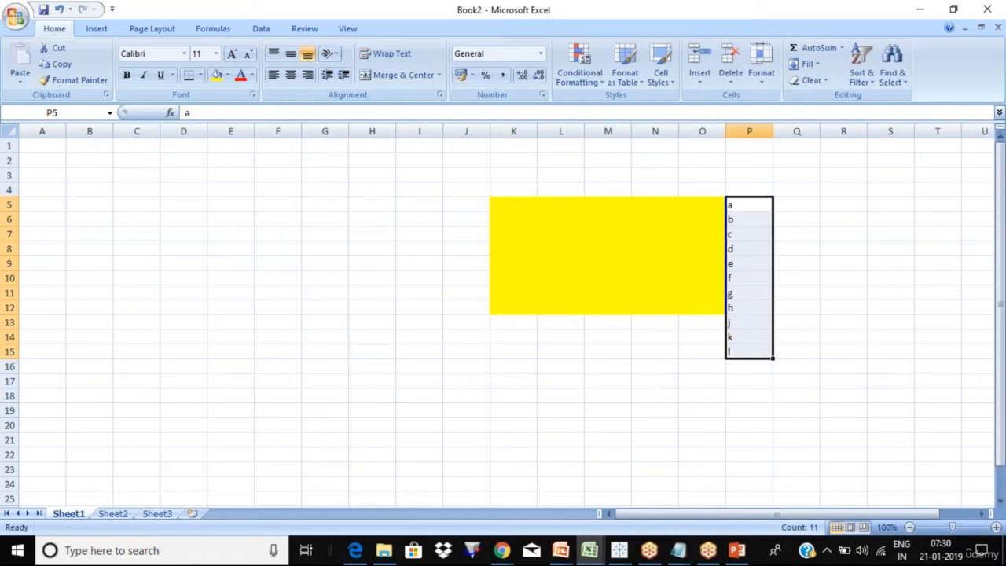
pyautogui.click(625, 245)
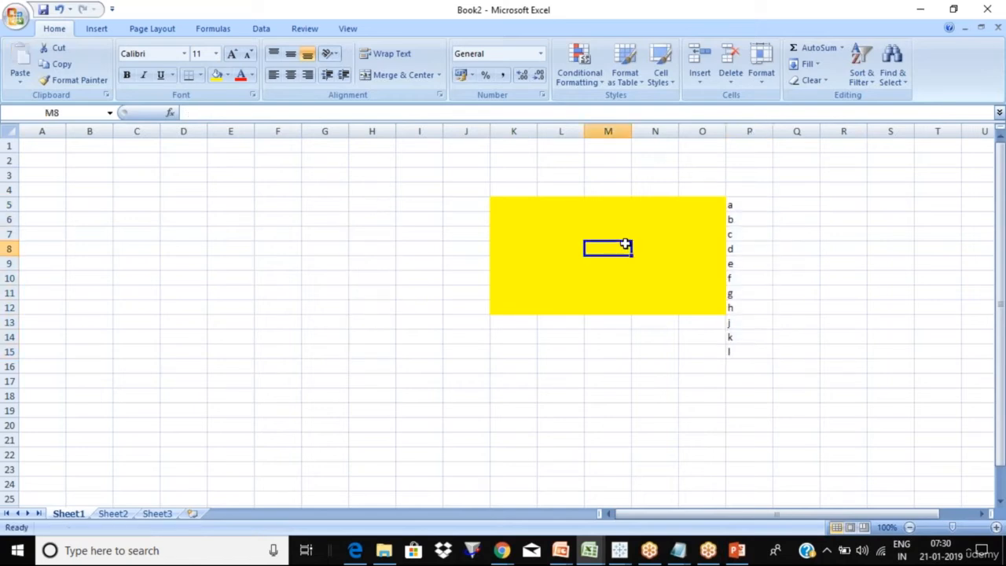
# - Shade the d, g, a and l cells in column P yellow
pyautogui.click(762, 252)
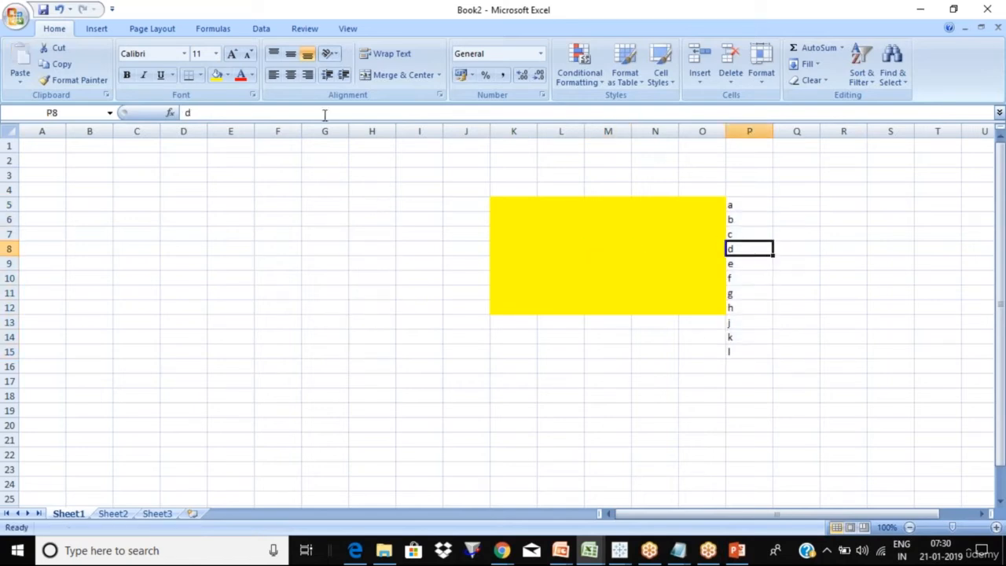
pyautogui.click(217, 74)
pyautogui.click(744, 293)
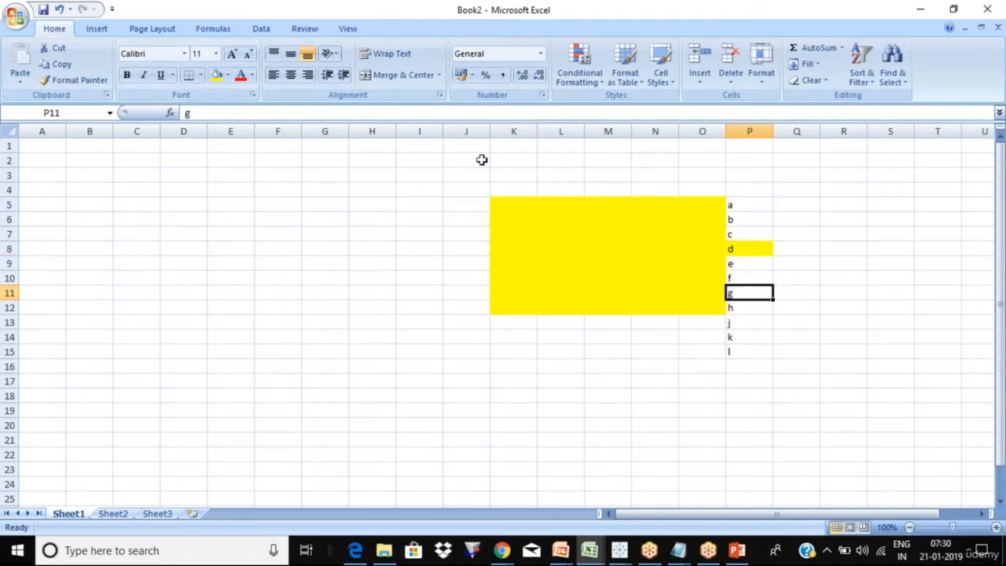
pyautogui.click(219, 76)
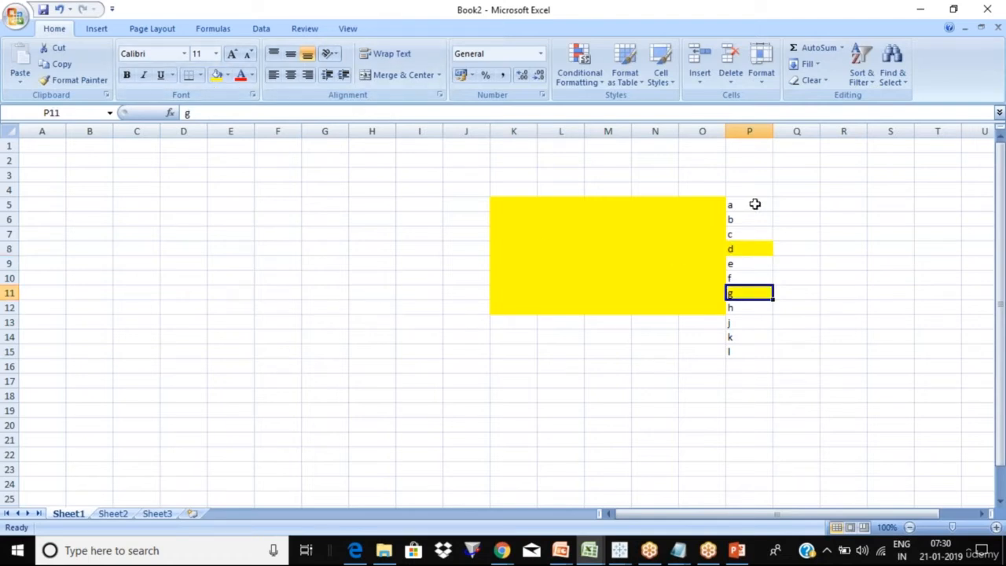
pyautogui.click(751, 204)
pyautogui.click(217, 76)
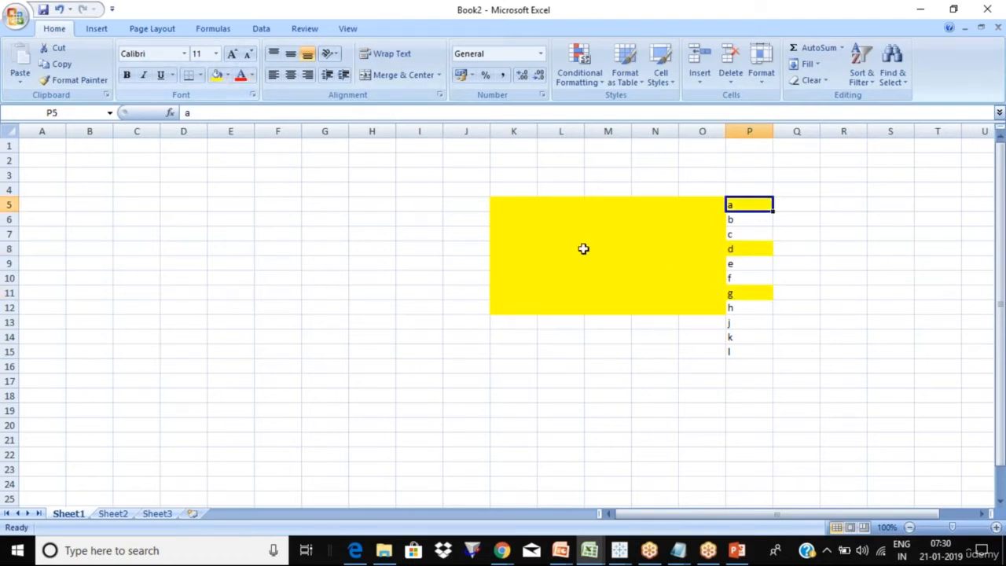
pyautogui.click(748, 353)
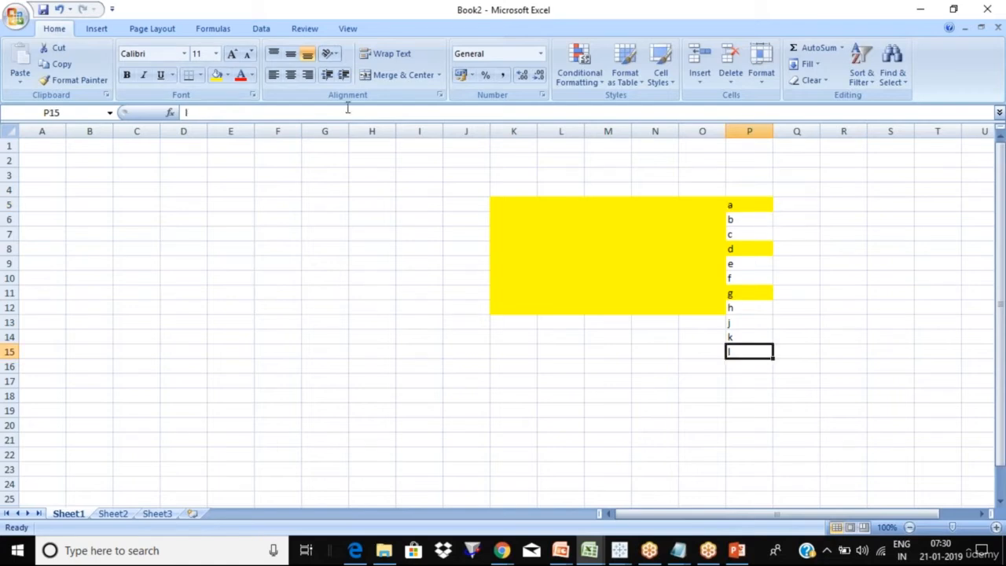
pyautogui.click(220, 76)
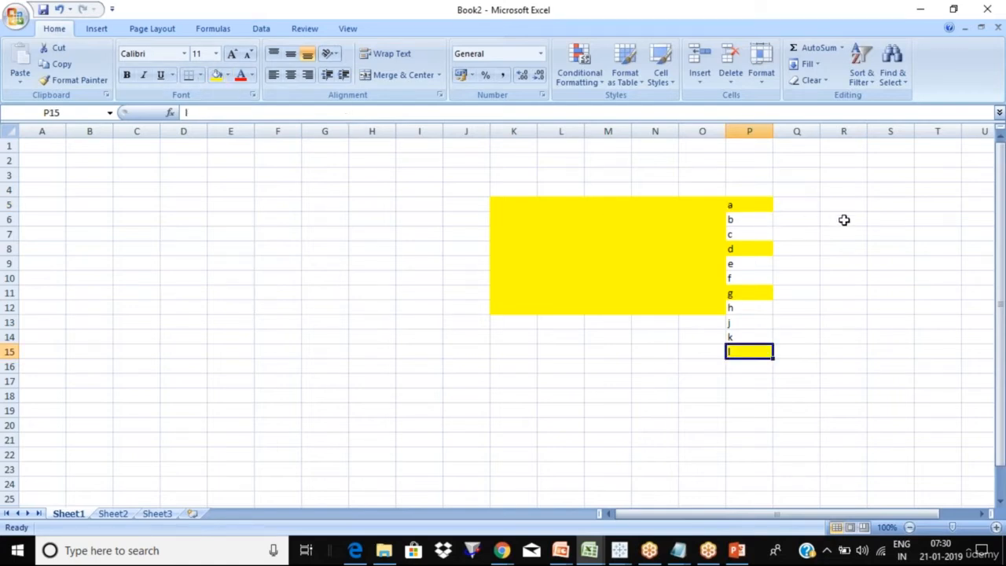
pyautogui.click(844, 222)
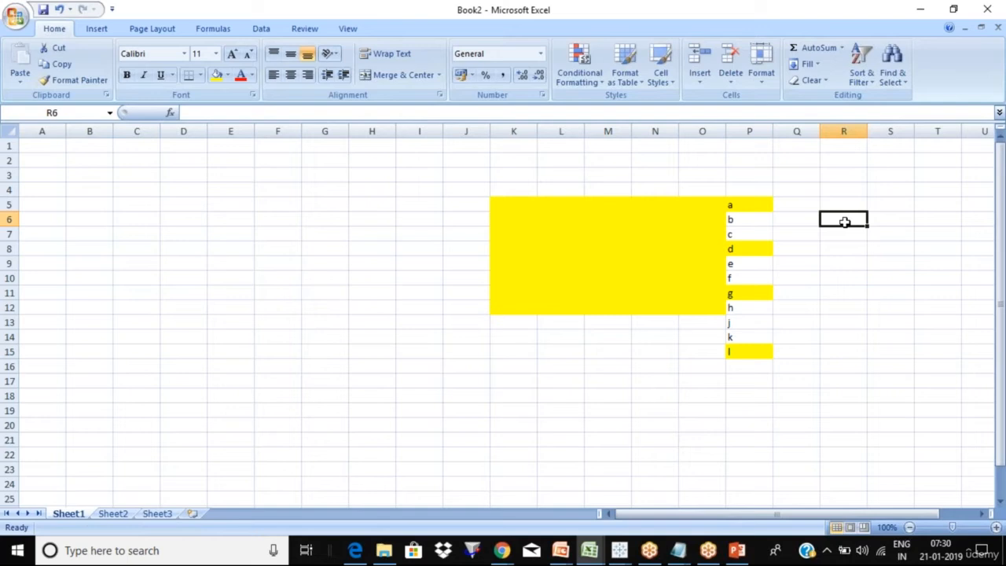
# - Enter the labels IN in R6 and OUT in R7
pyautogui.write('IN')
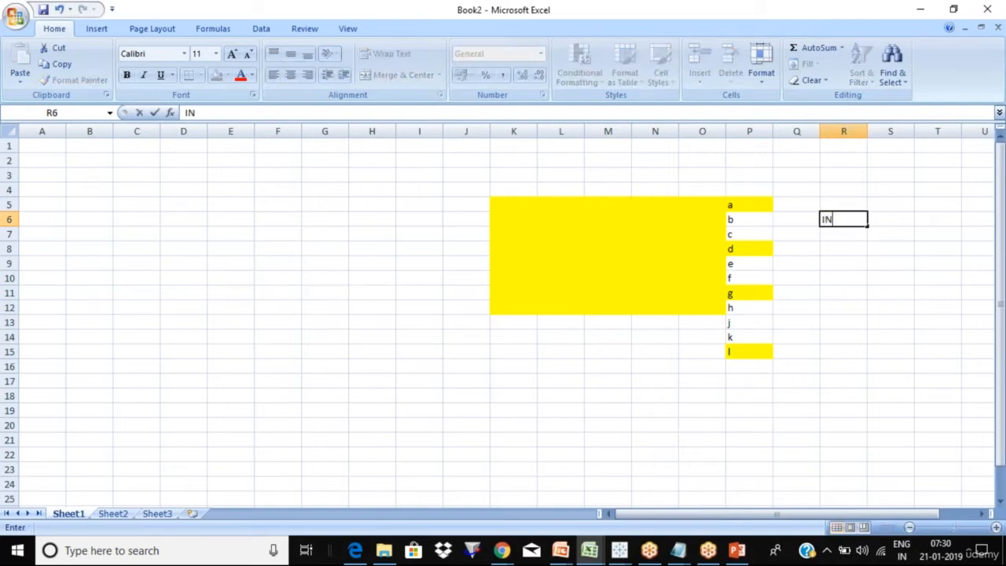
pyautogui.press('Return')
pyautogui.write('OUT')
pyautogui.press('Return')
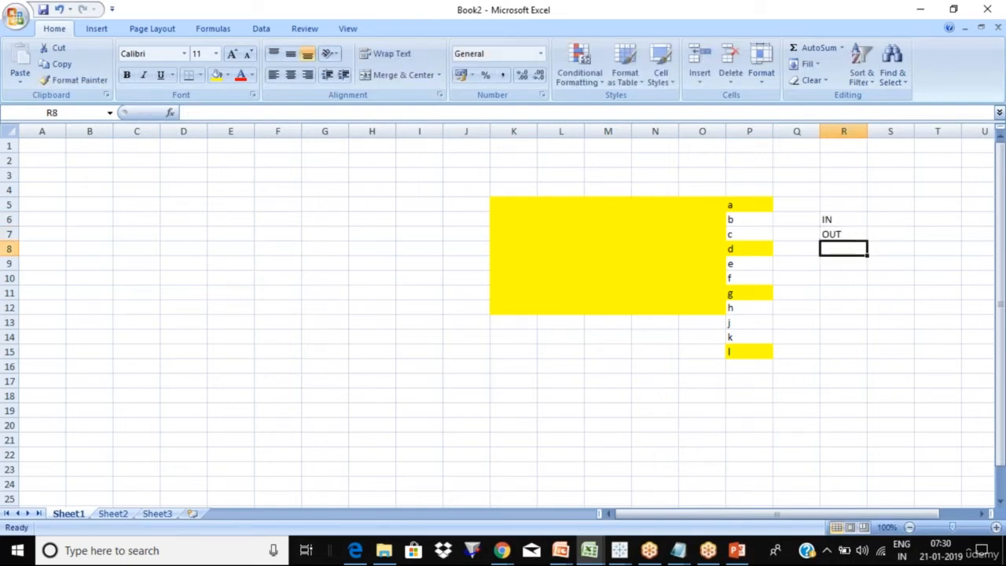
pyautogui.click(832, 219)
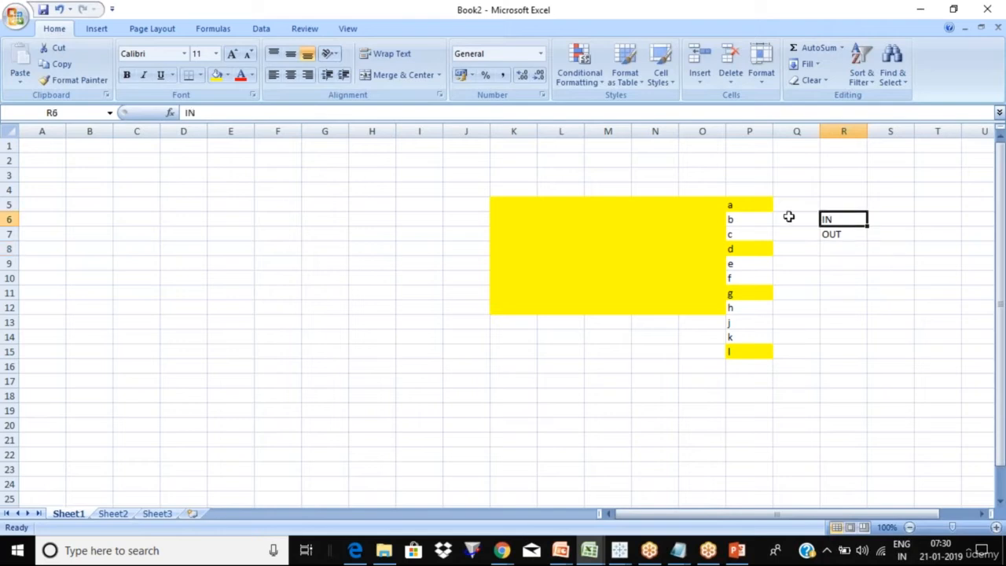
# - Select the a, d, g and l cells together, then return to Tableau Public
pyautogui.click(751, 203)
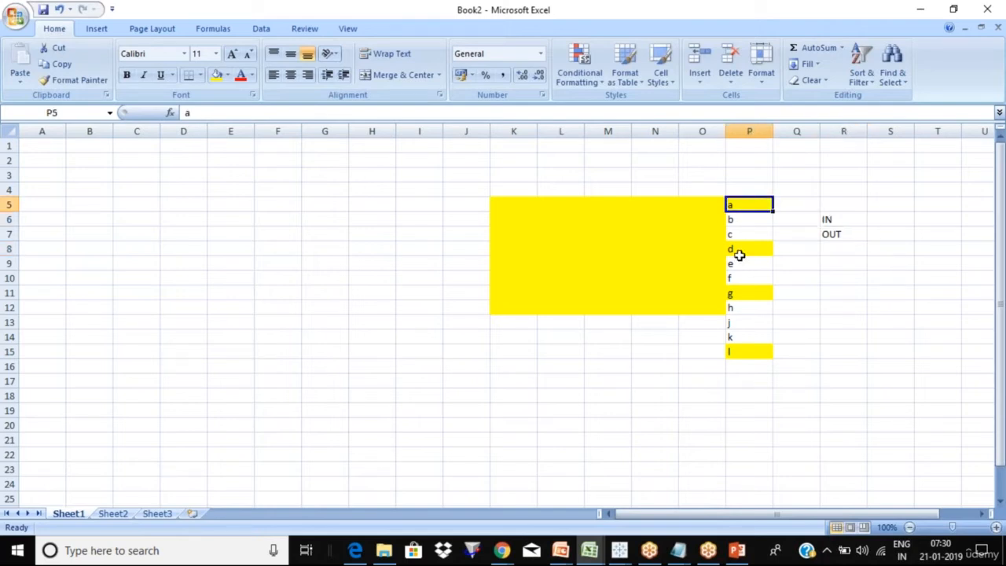
pyautogui.keyDown('ctrl'); pyautogui.click(740, 250); pyautogui.keyUp('ctrl')
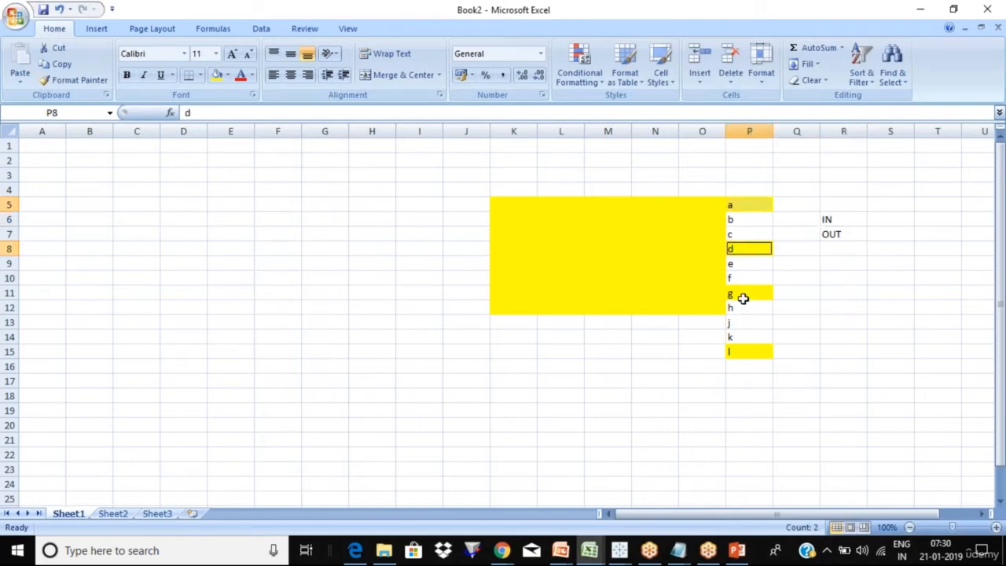
pyautogui.keyDown('ctrl'); pyautogui.click(743, 297); pyautogui.keyUp('ctrl')
pyautogui.keyDown('ctrl'); pyautogui.click(748, 350); pyautogui.keyUp('ctrl')
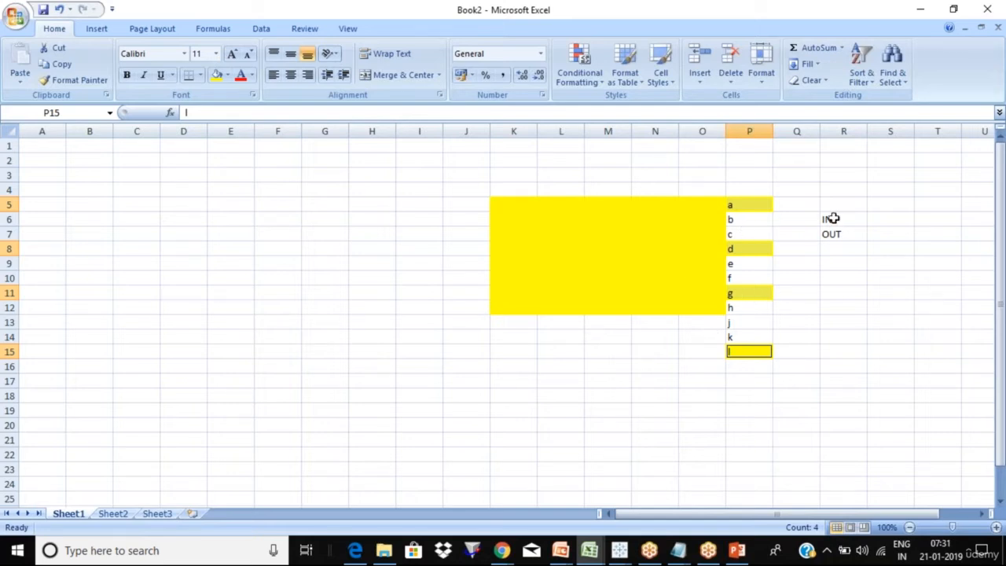
pyautogui.hotkey('alt', 'Tab')
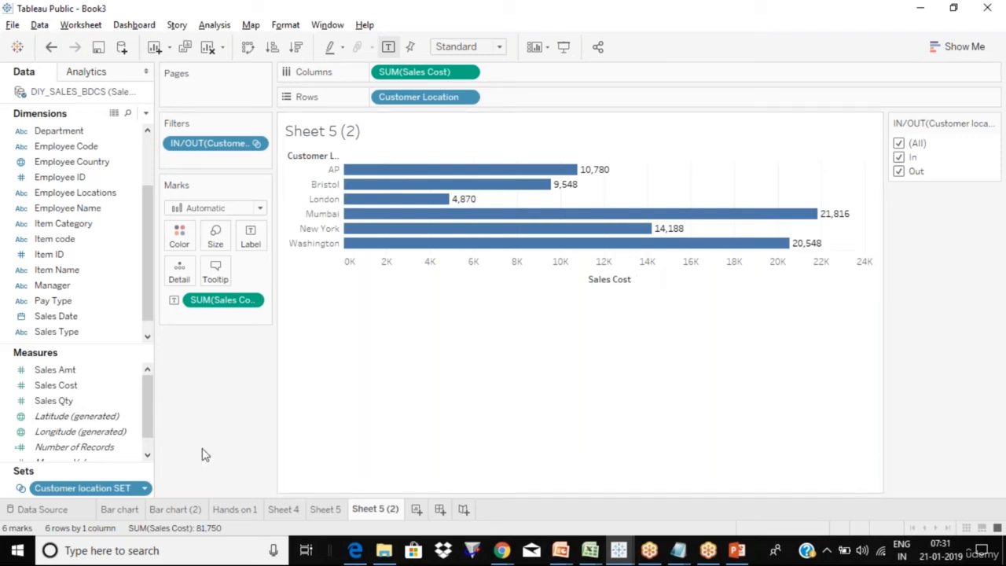
# - Duplicate worksheet Sheet 5 (2) to create Sheet 5 (3)
pyautogui.rightClick(391, 511)
pyautogui.click(445, 383)
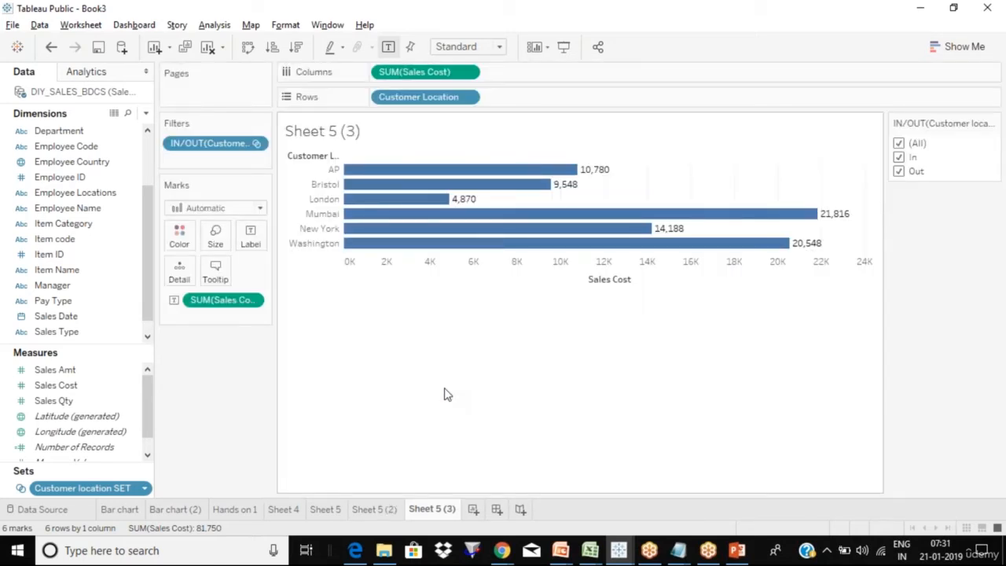
pyautogui.rightClick(444, 511)
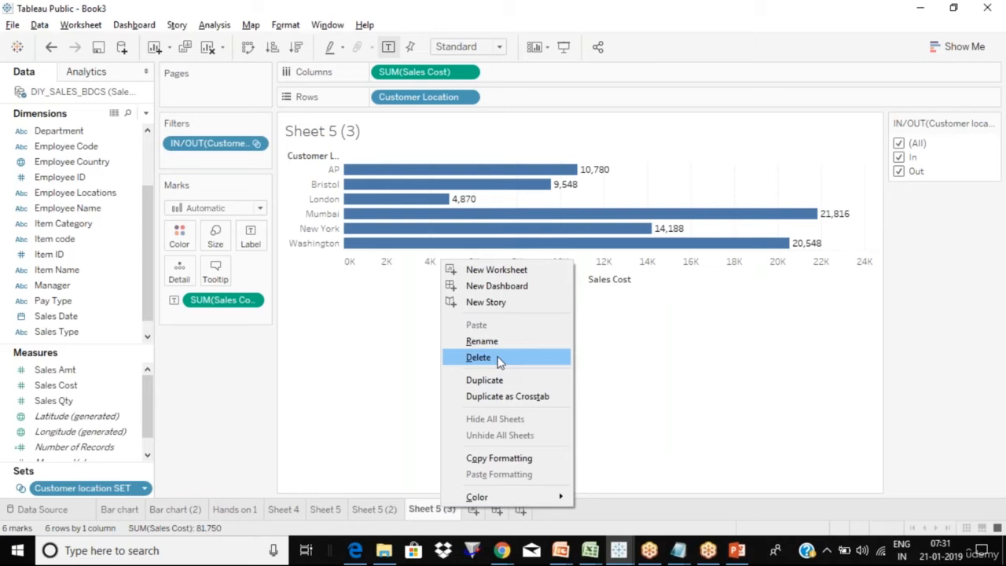
pyautogui.click(362, 417)
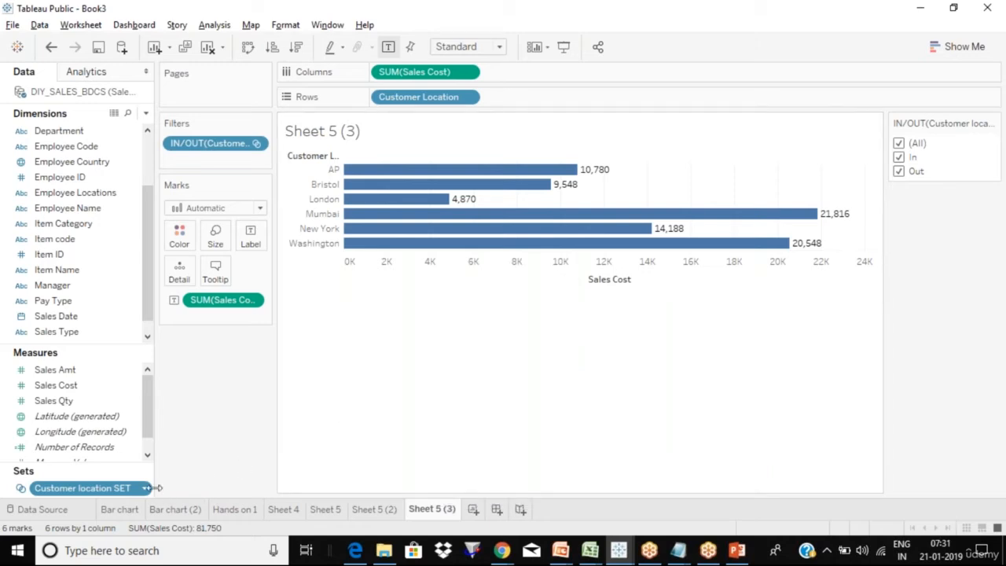
pyautogui.click(146, 491)
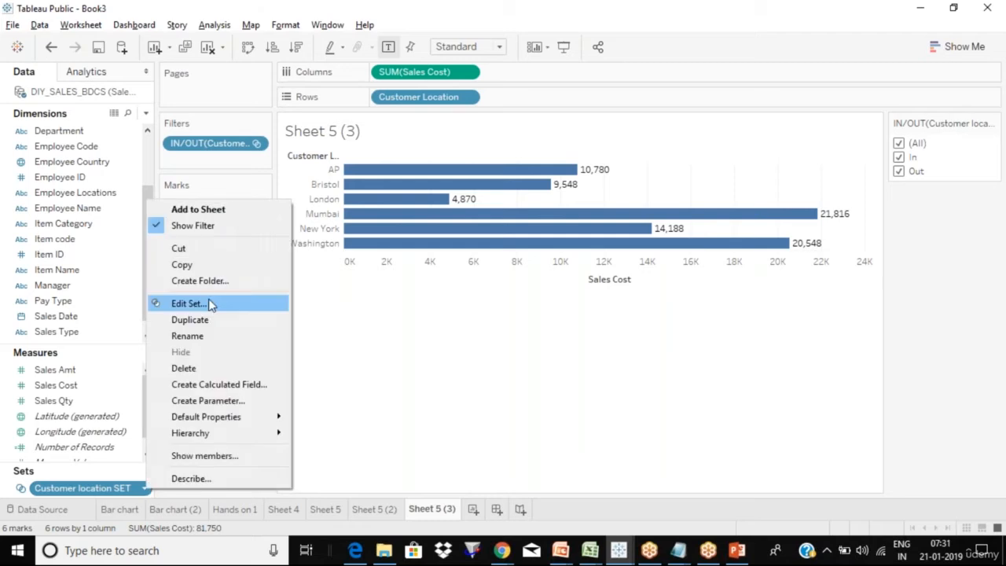
pyautogui.click(196, 304)
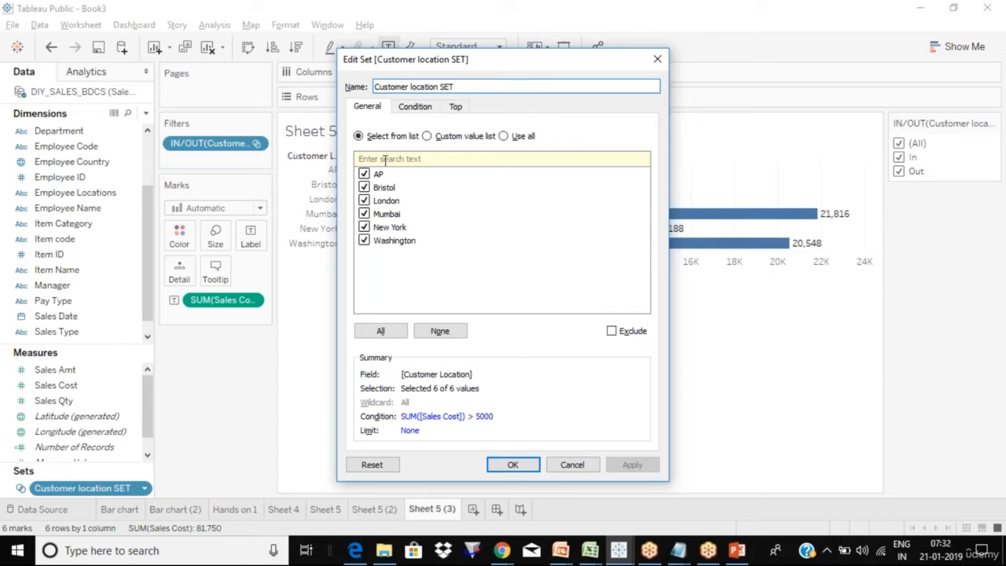
pyautogui.press('Return')
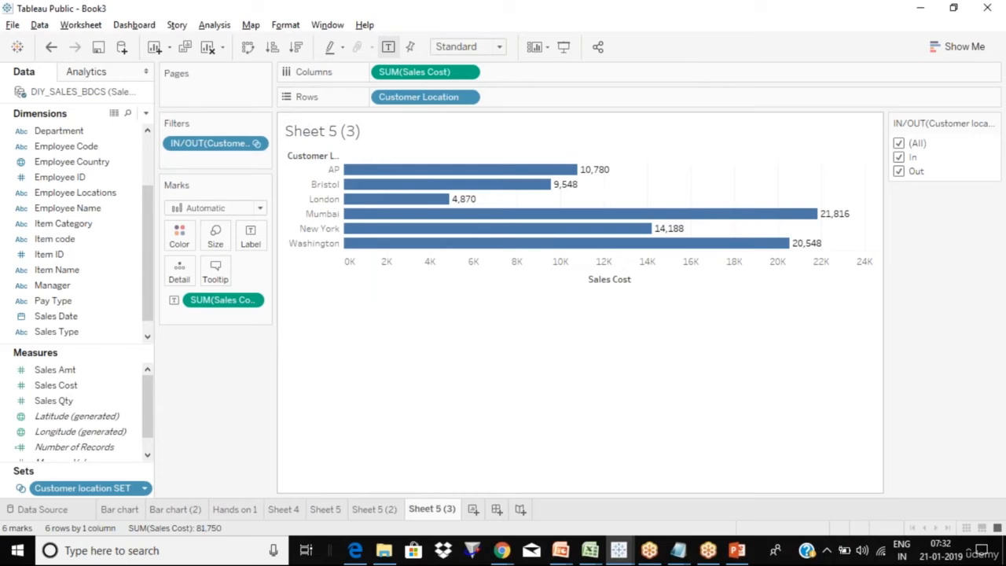
pyautogui.click(250, 238)
# - Close the label settings and confirm Sheet 5 (3) still charts all six locations
pyautogui.click(225, 381)
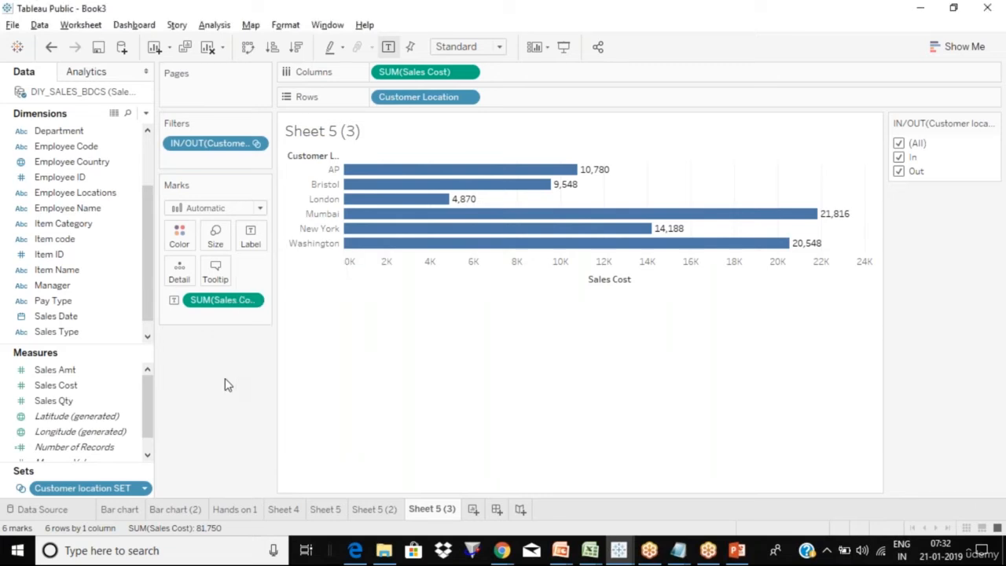
pyautogui.click(519, 176)
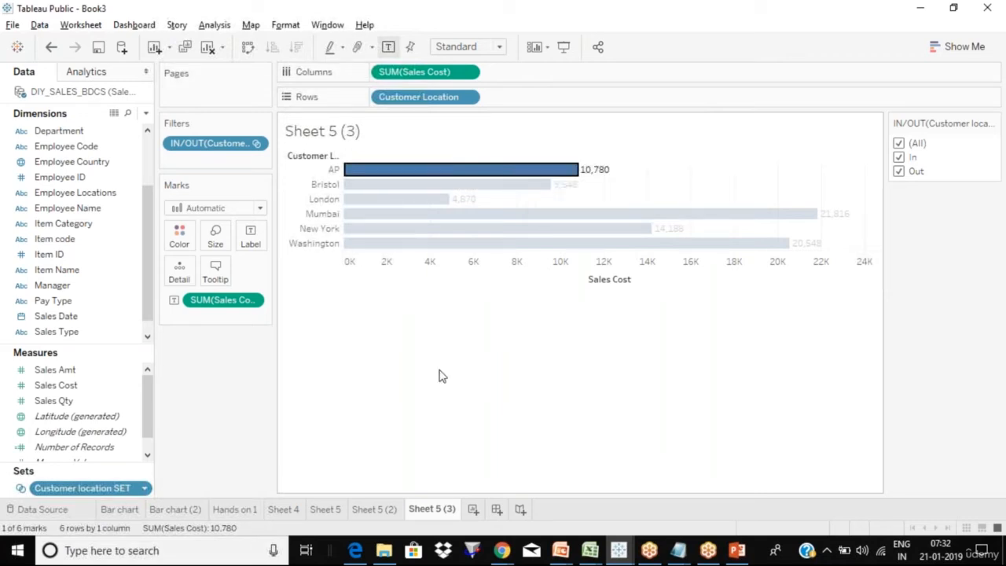
pyautogui.click(557, 177)
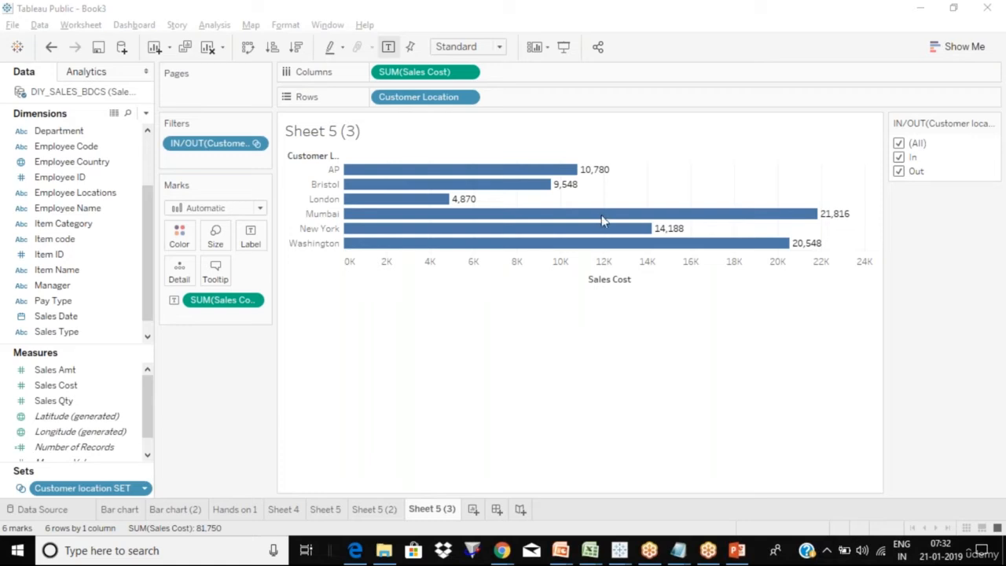
pyautogui.click(491, 415)
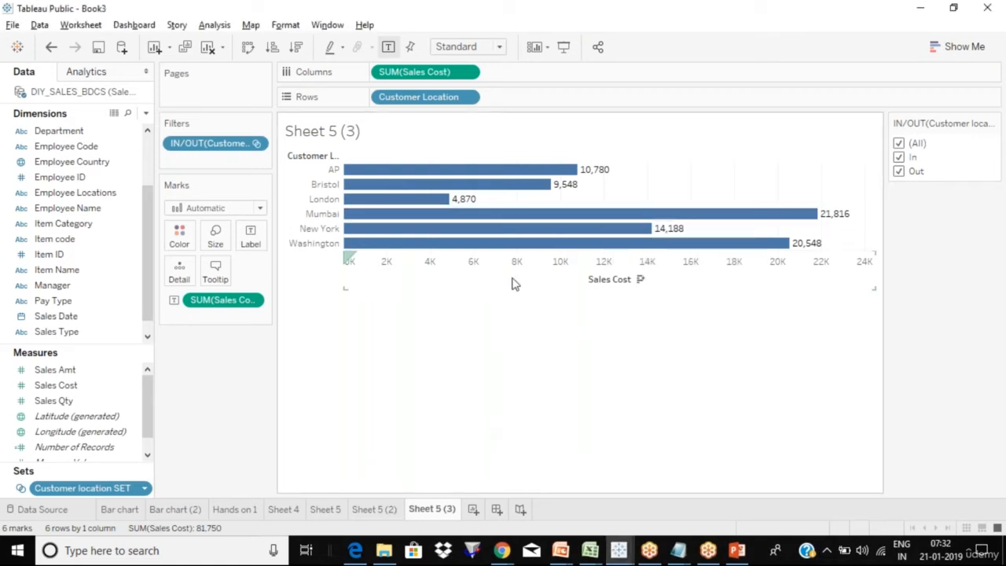
pyautogui.click(562, 23)
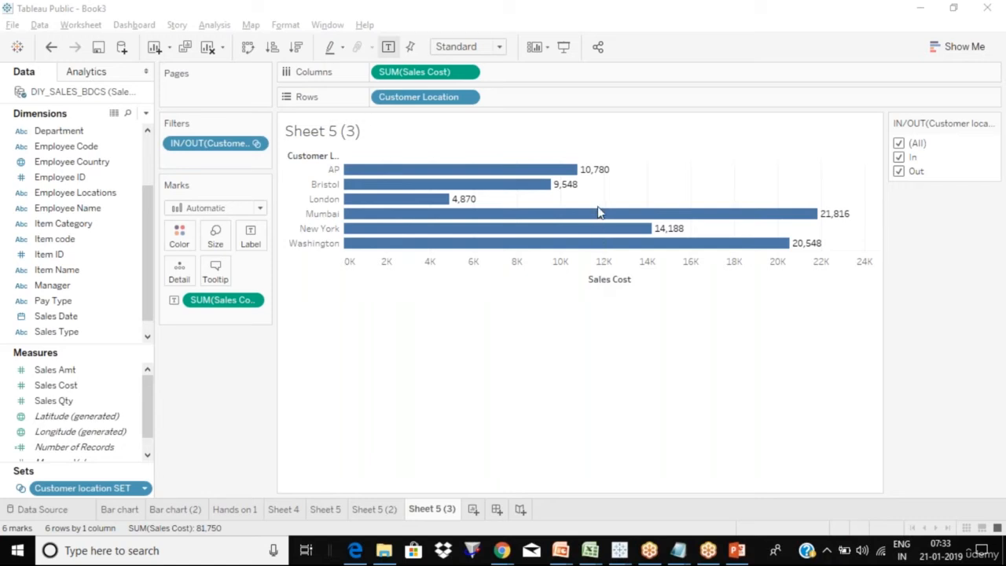
pyautogui.click(145, 489)
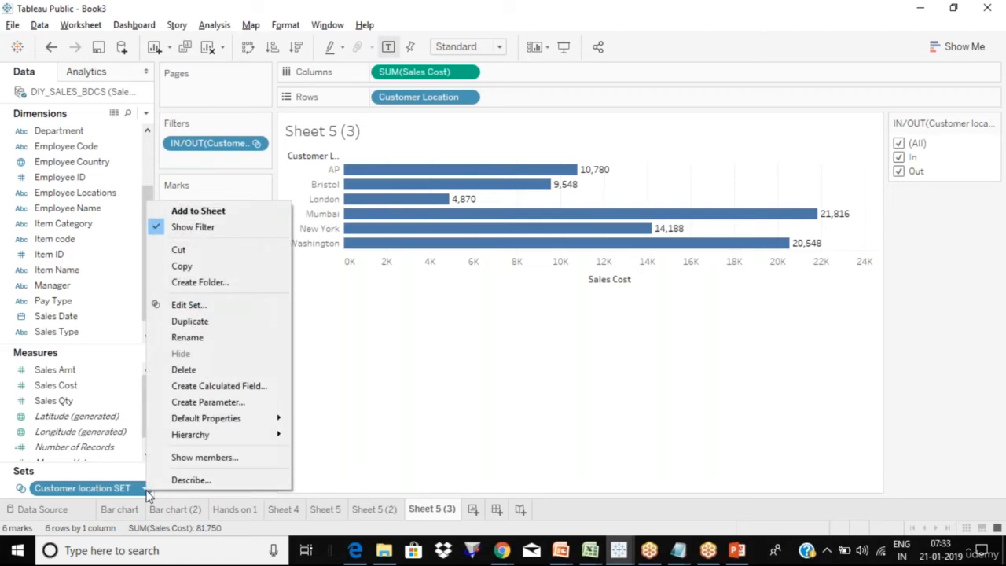
pyautogui.click(470, 359)
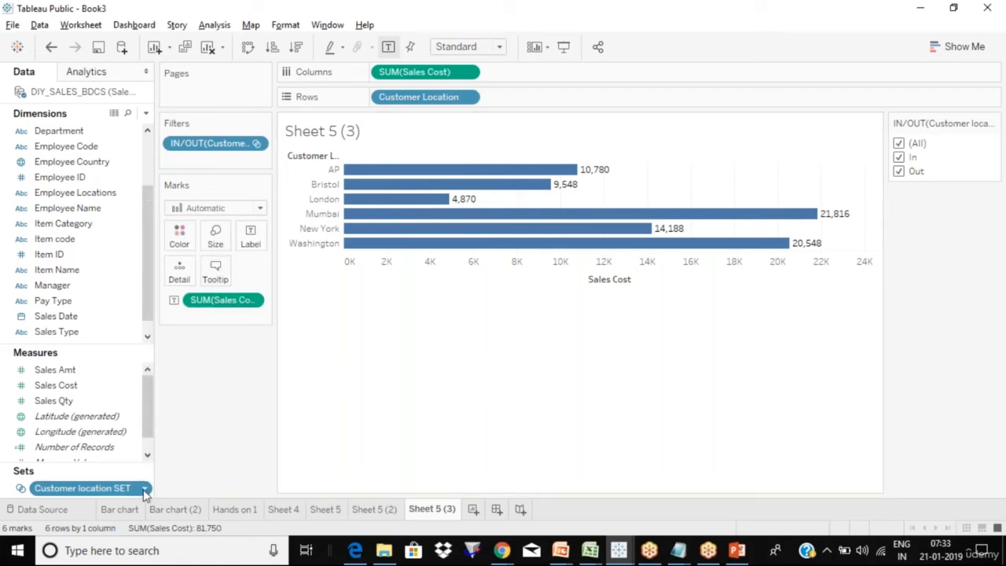
pyautogui.scroll(3, 141, 149)
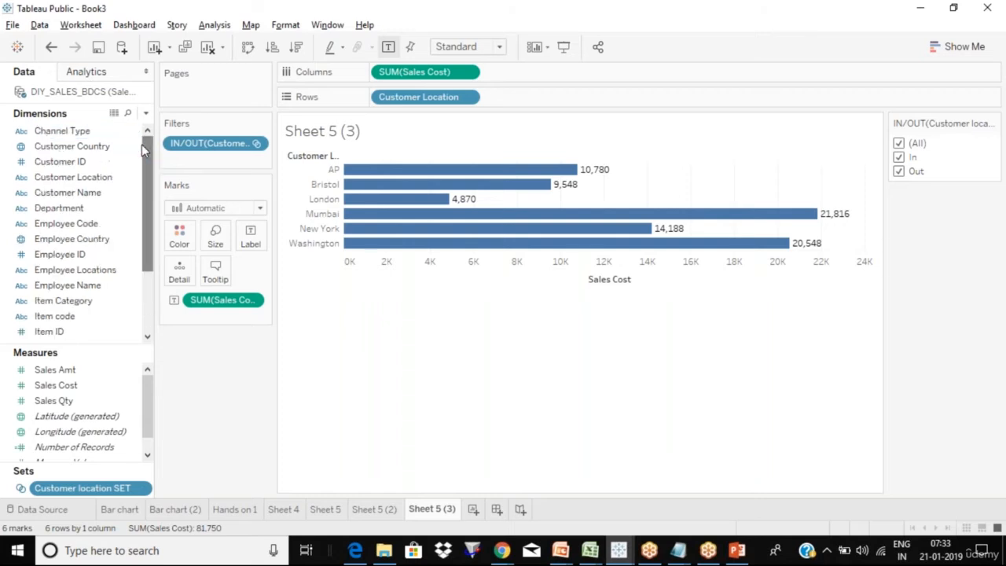
pyautogui.rightClick(128, 180)
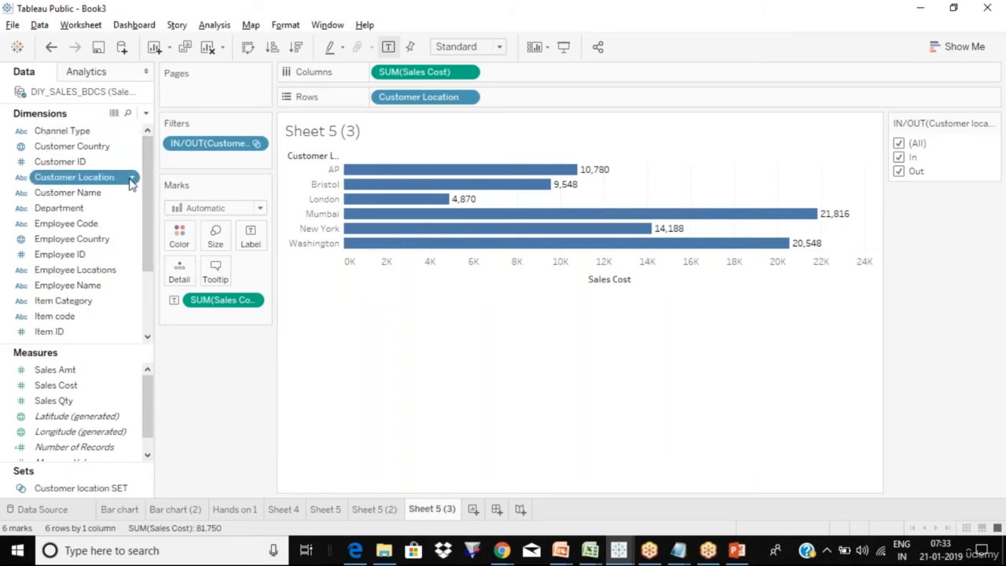
pyautogui.moveTo(231, 303)
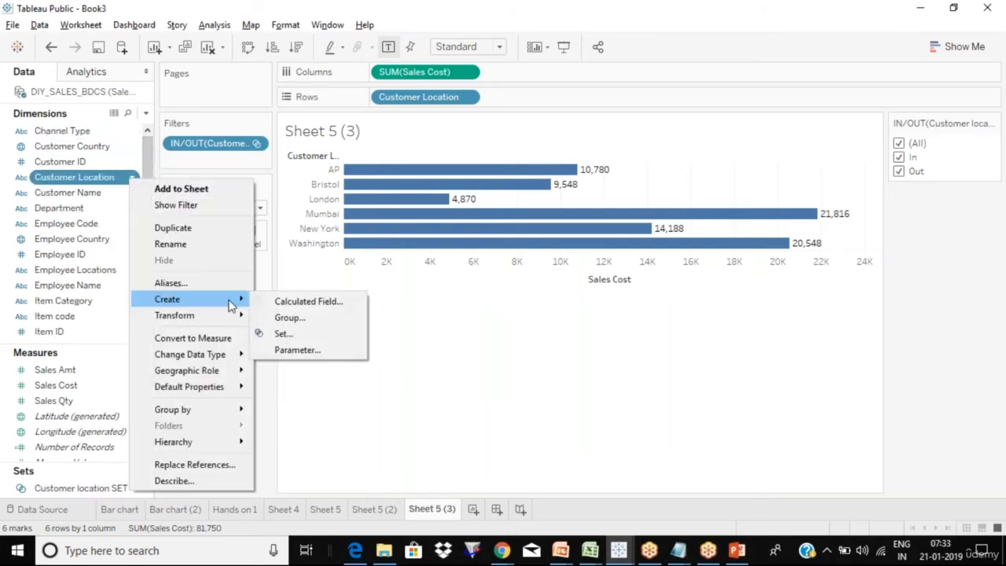
pyautogui.click(312, 336)
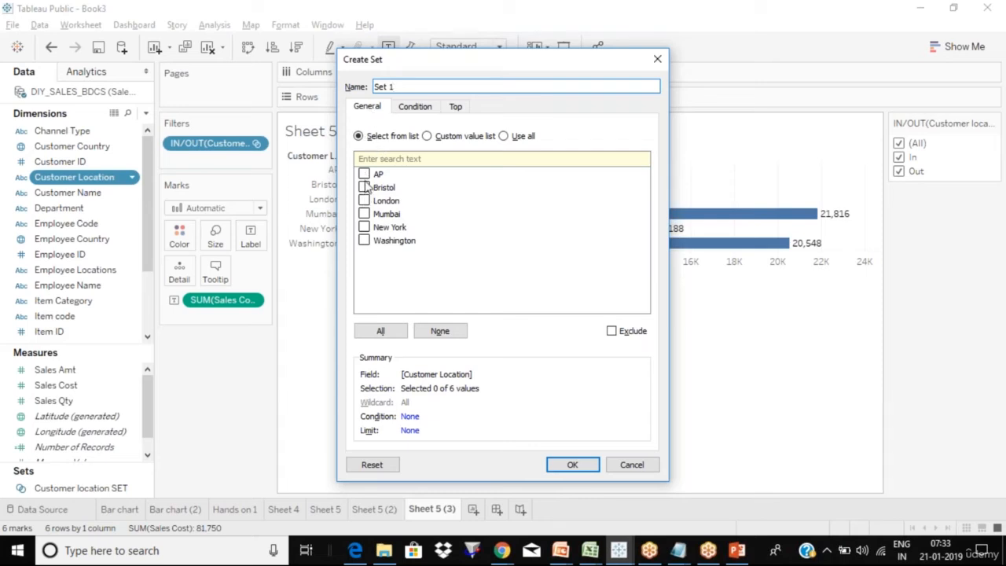
pyautogui.click(420, 109)
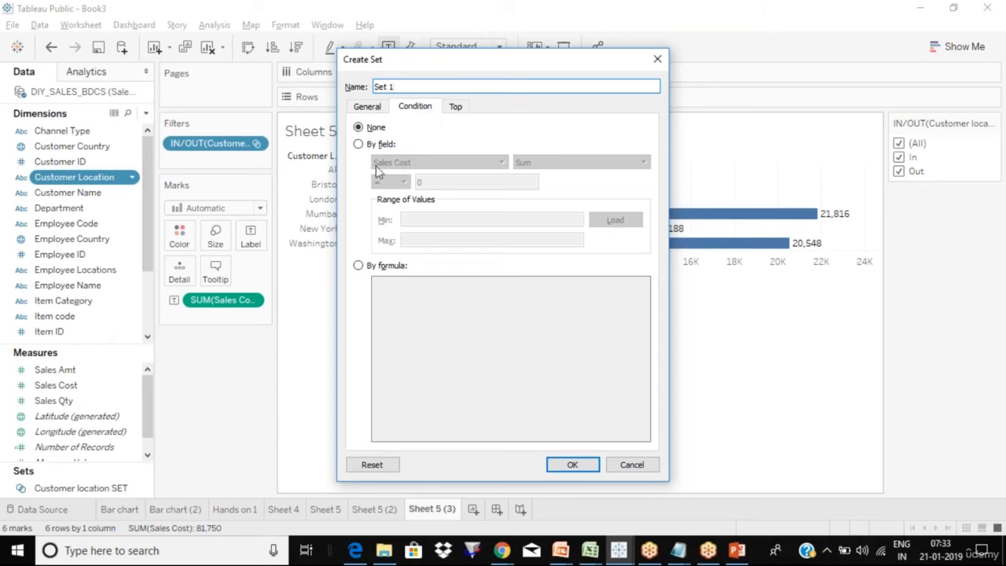
pyautogui.click(358, 145)
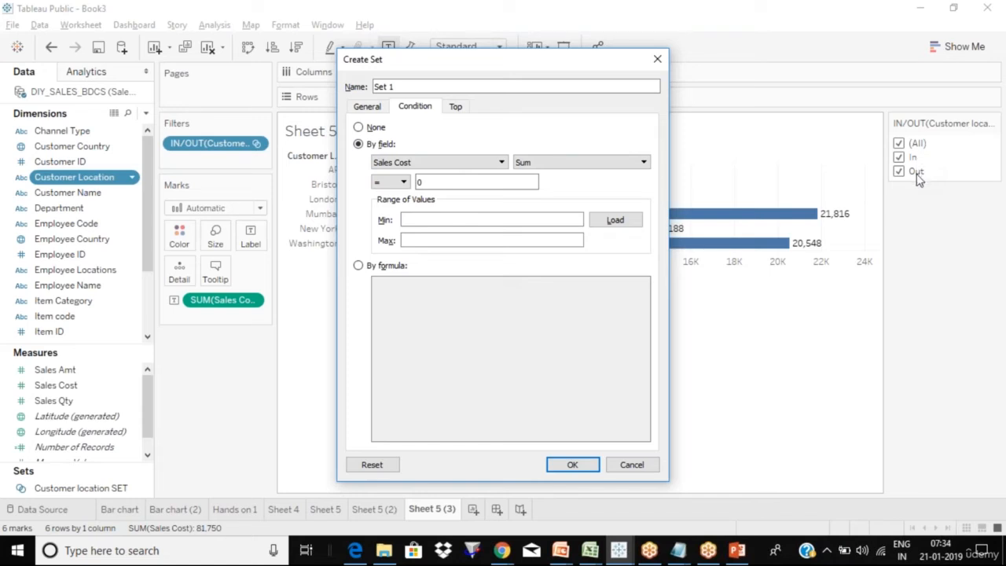
pyautogui.press('Escape')
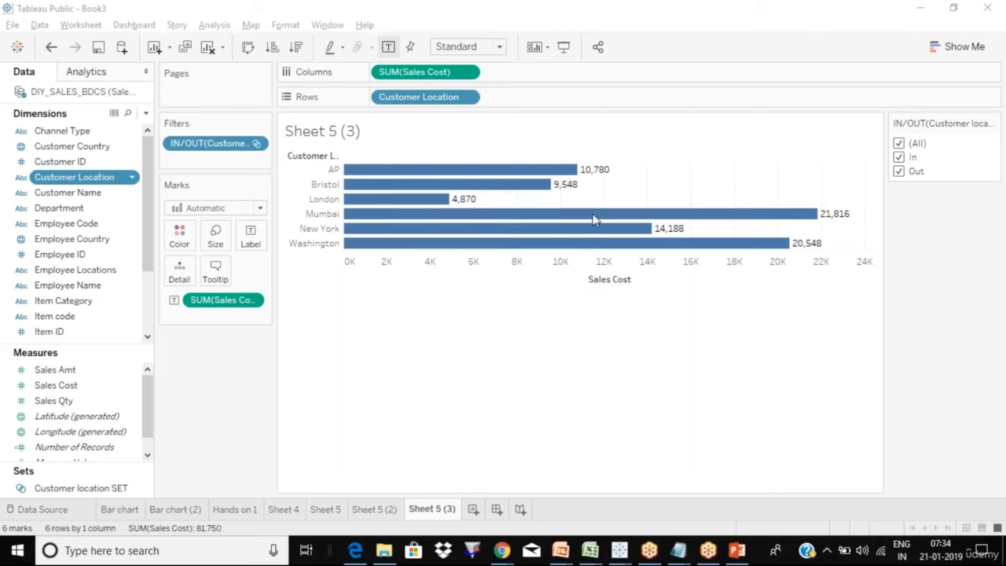
# - Edit Customer location SET, review its Sales Cost > 5,000 condition, and view its Top settings
pyautogui.moveTo(600, 219)
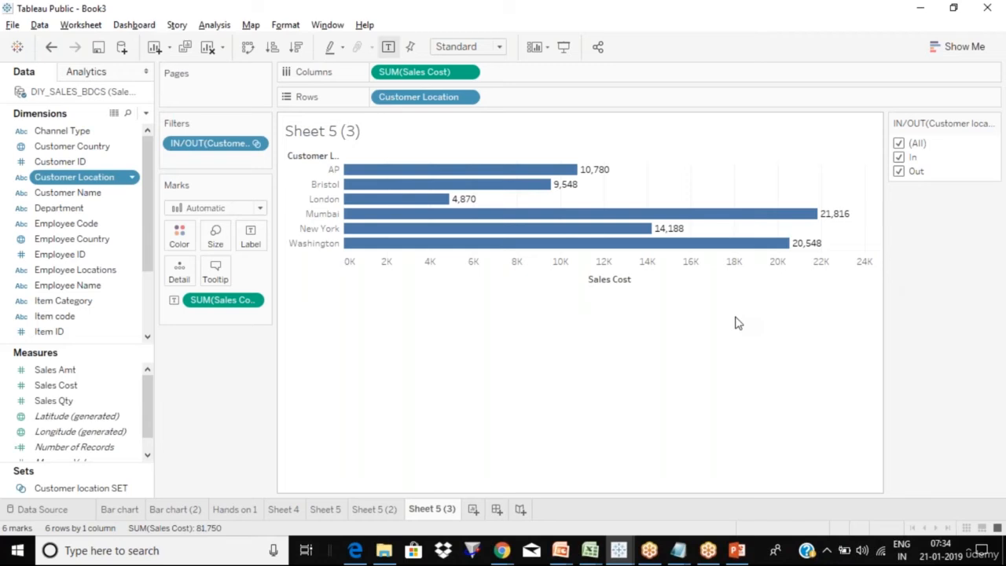
pyautogui.rightClick(141, 494)
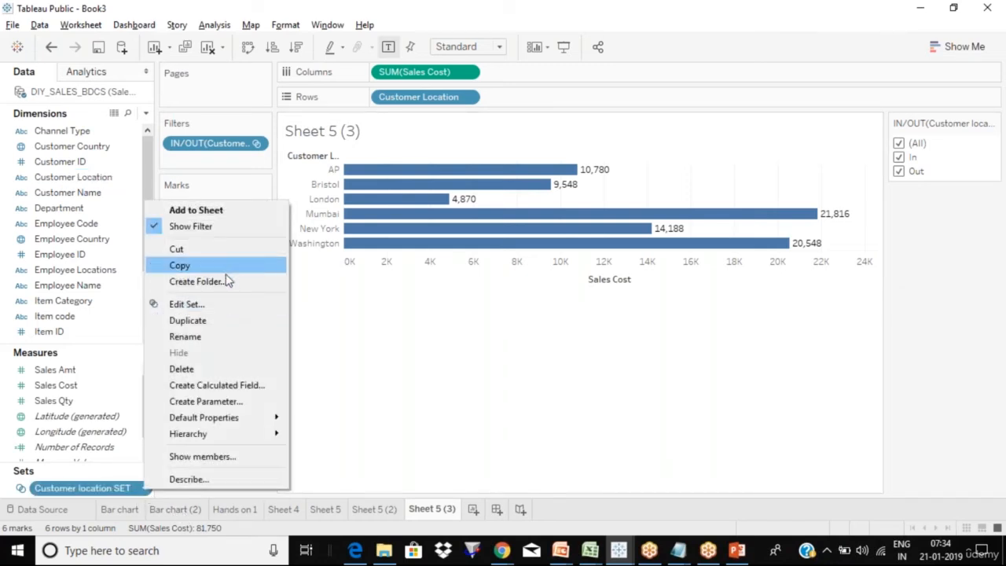
pyautogui.click(218, 305)
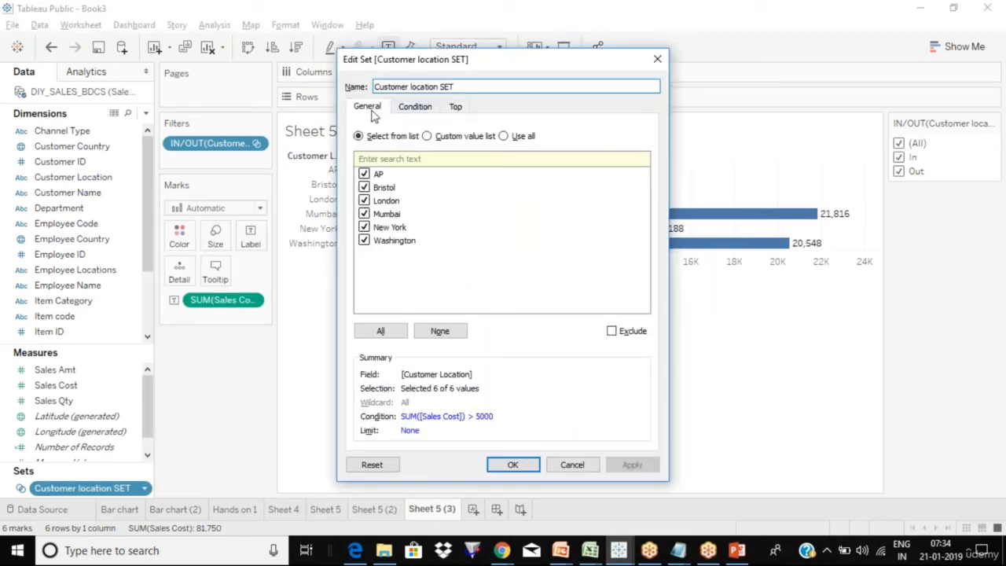
pyautogui.click(417, 107)
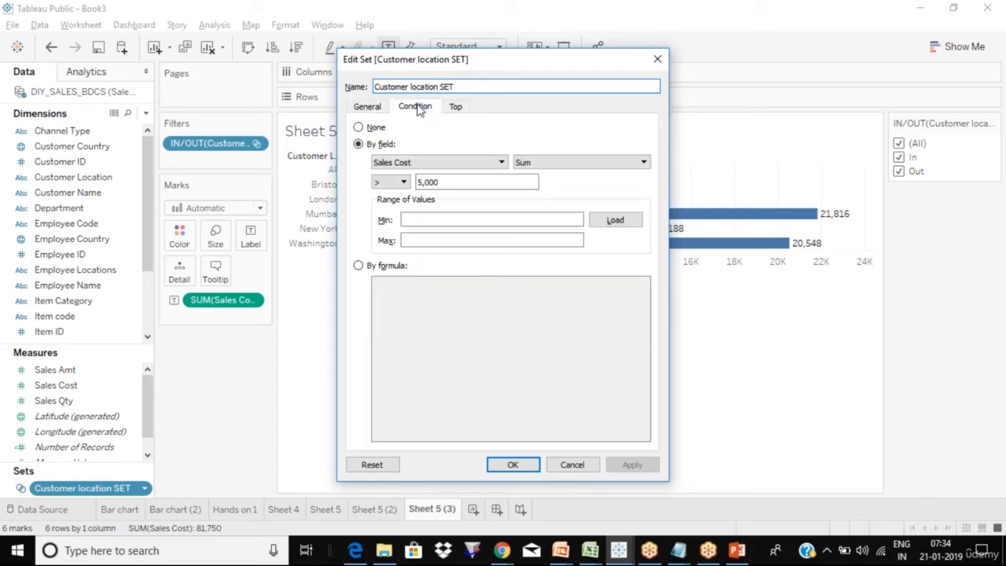
pyautogui.click(457, 109)
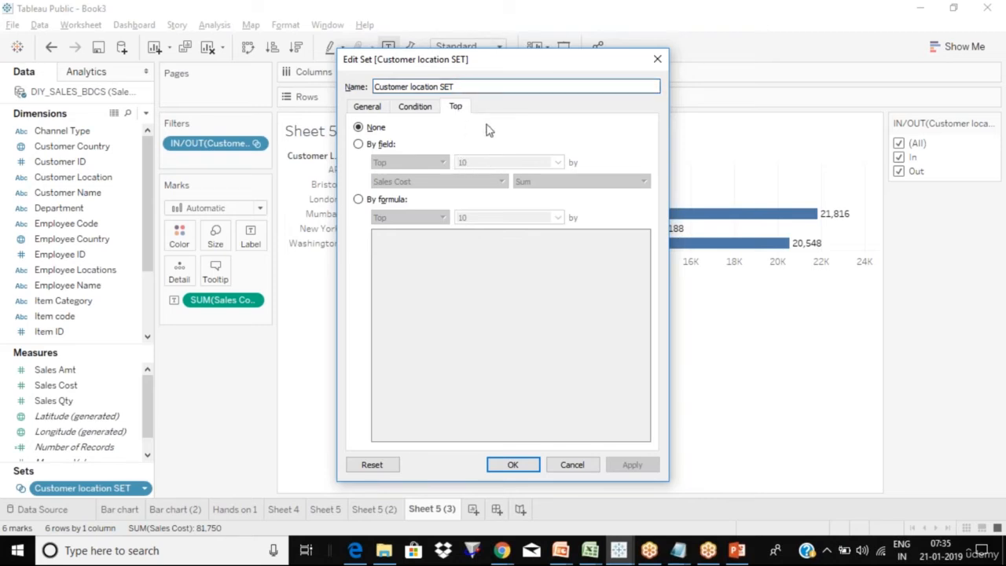
# - Set the set's Top rule to By field: Top 2 by Sum of Sales Cost
pyautogui.click(358, 146)
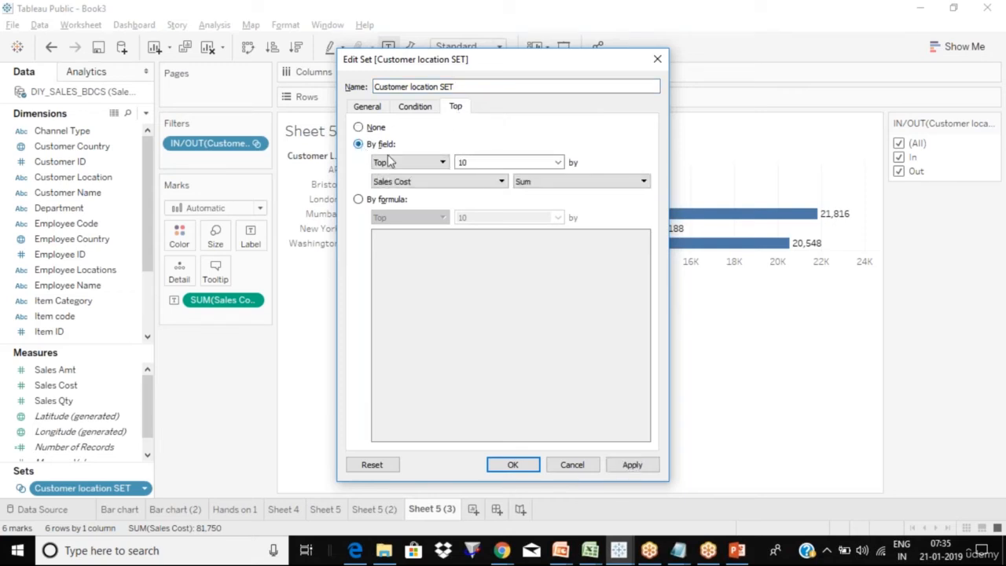
pyautogui.click(416, 165)
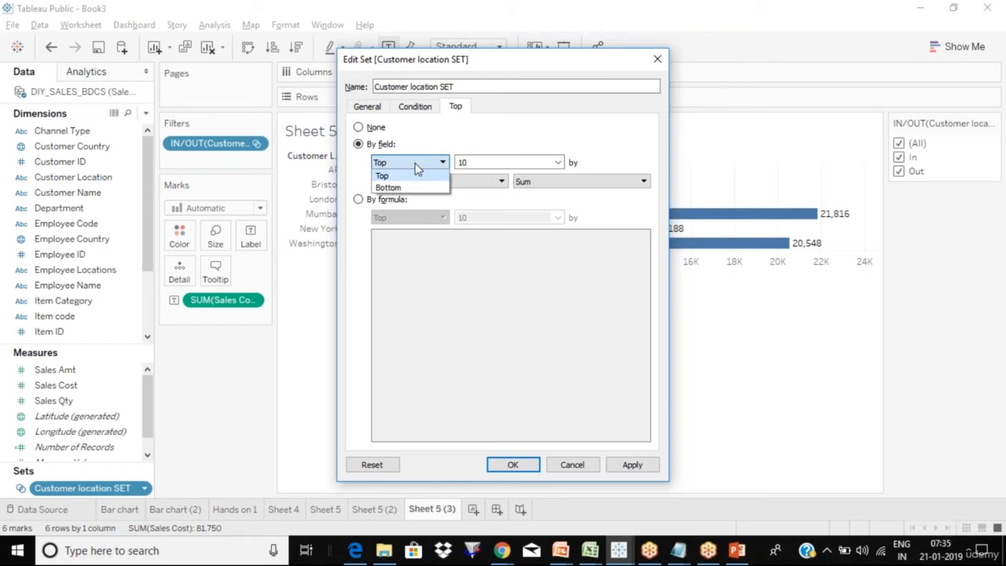
pyautogui.click(468, 139)
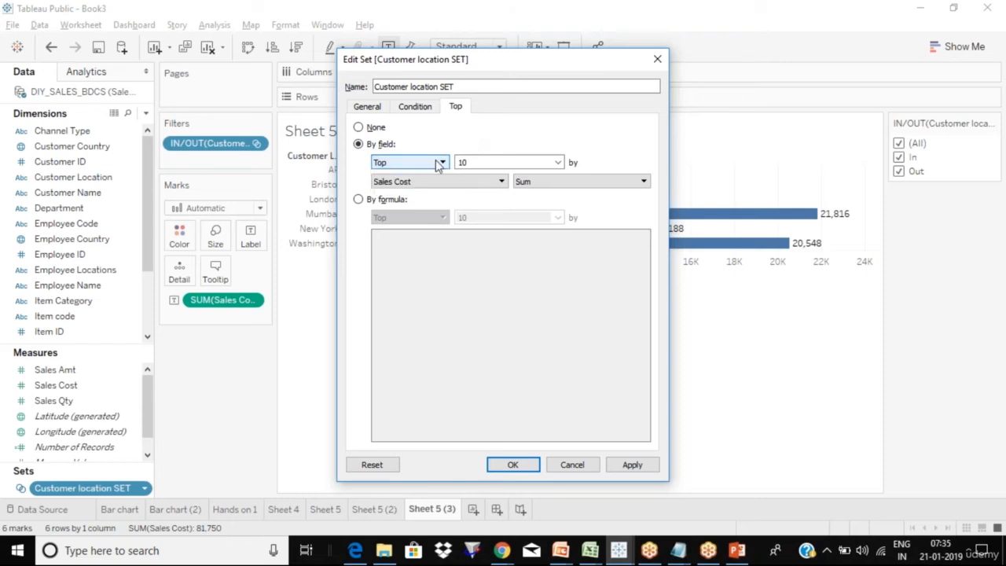
pyautogui.click(472, 162)
pyautogui.press('BackSpace')
pyautogui.press('BackSpace')
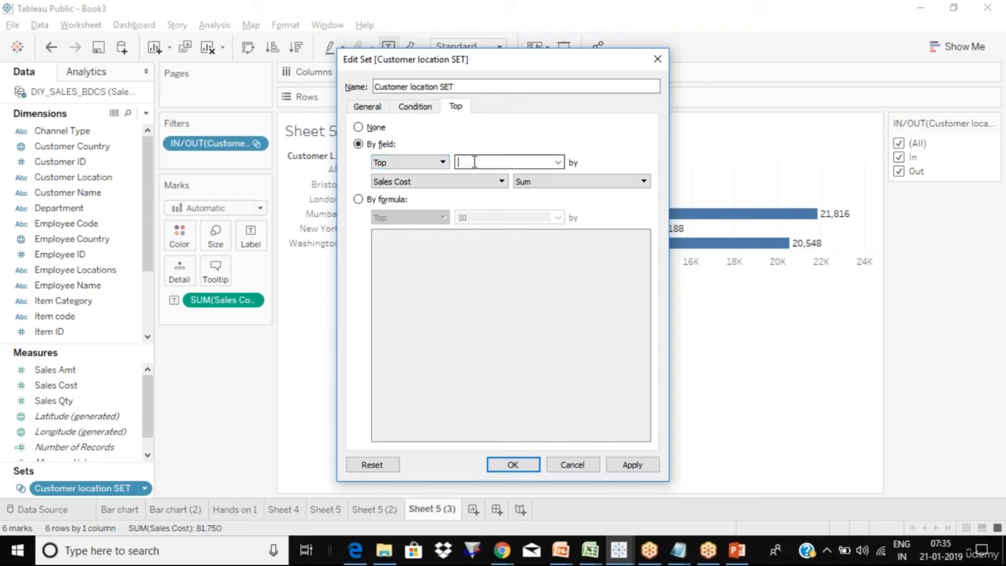
pyautogui.write('10')
pyautogui.press('BackSpace')
pyautogui.press('BackSpace')
pyautogui.write('2')
pyautogui.click(482, 183)
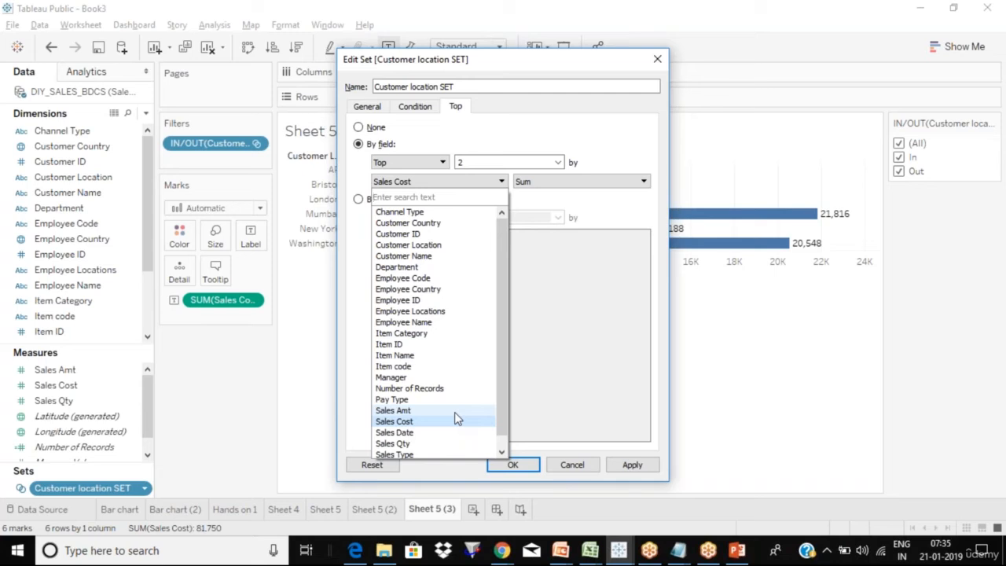
pyautogui.click(412, 422)
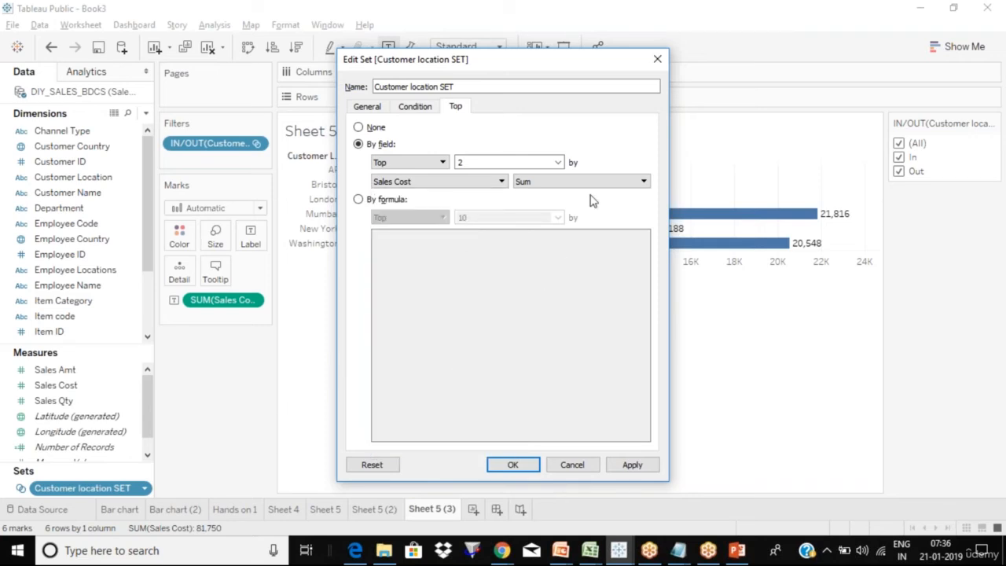
pyautogui.click(618, 184)
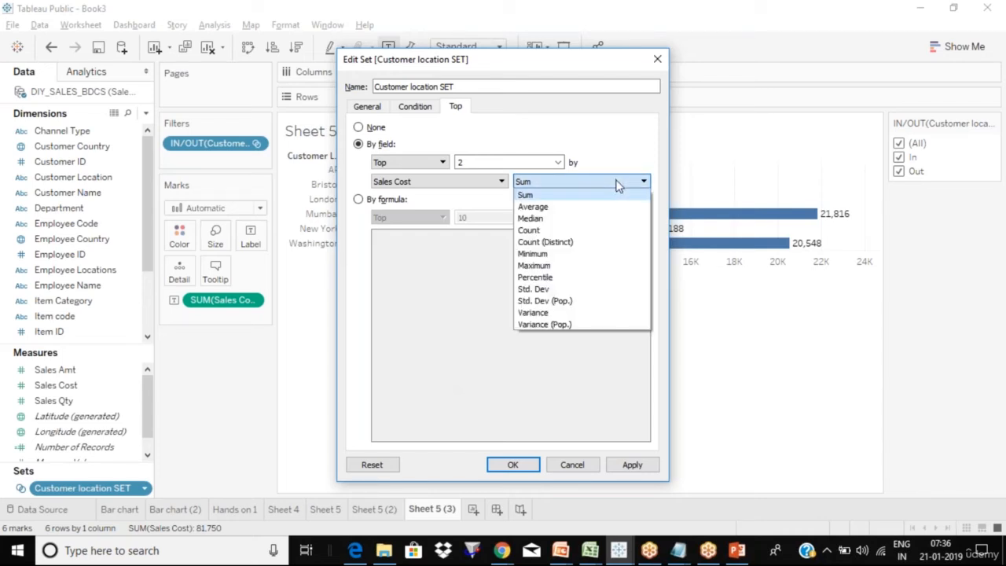
pyautogui.click(607, 201)
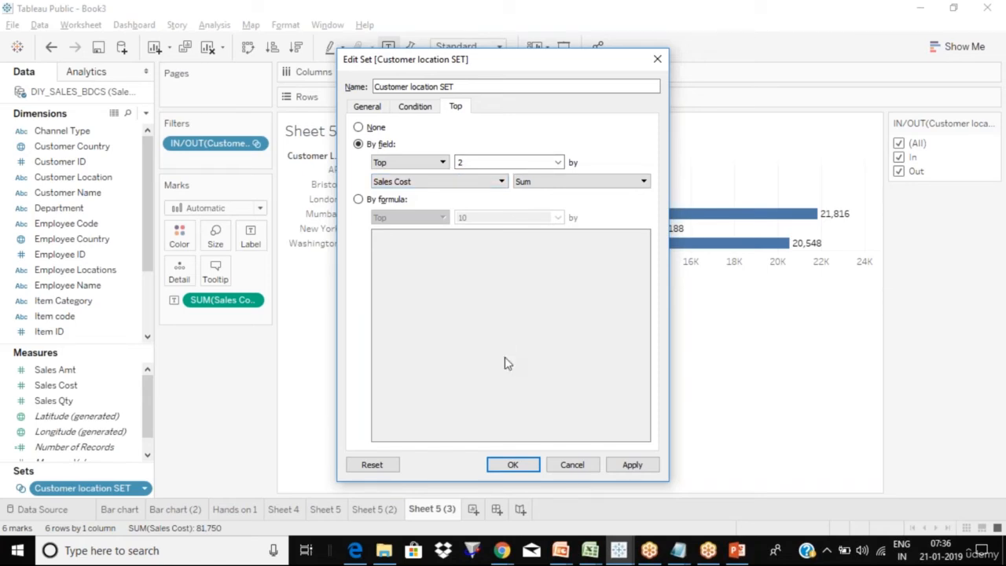
# - Apply the Top 2 set and exclude Out, leaving only Mumbai and Washington
pyautogui.click(527, 468)
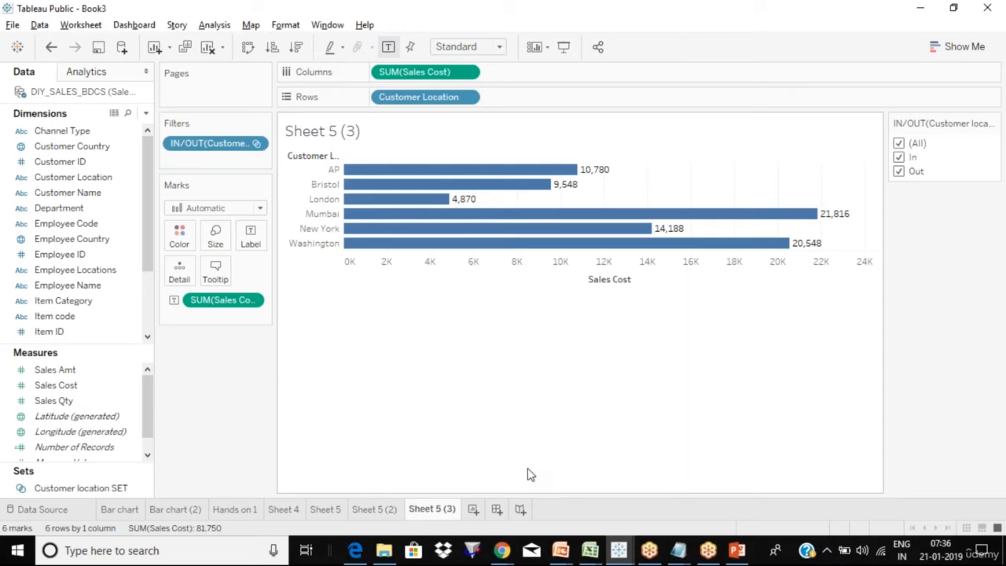
pyautogui.click(900, 171)
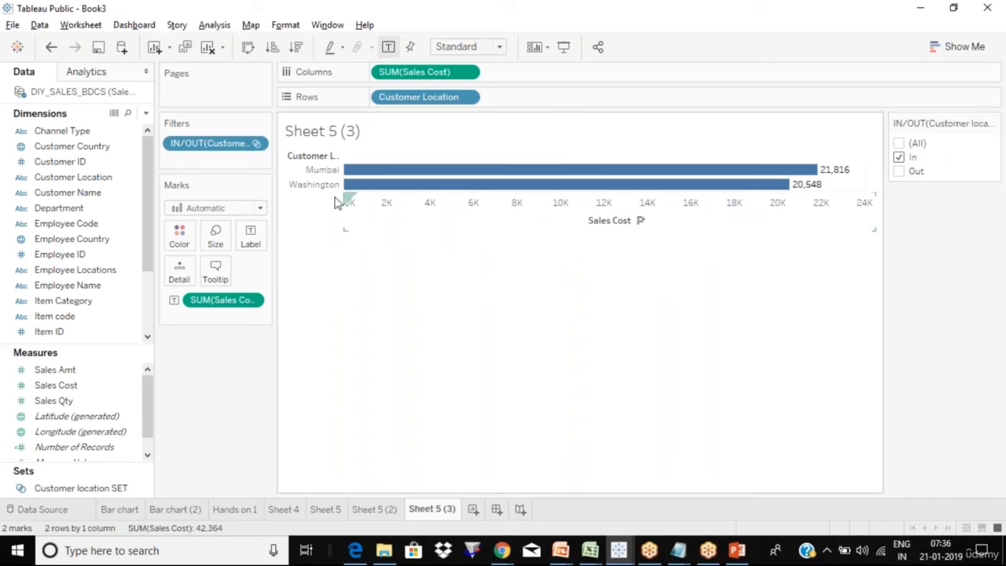
pyautogui.moveTo(361, 196)
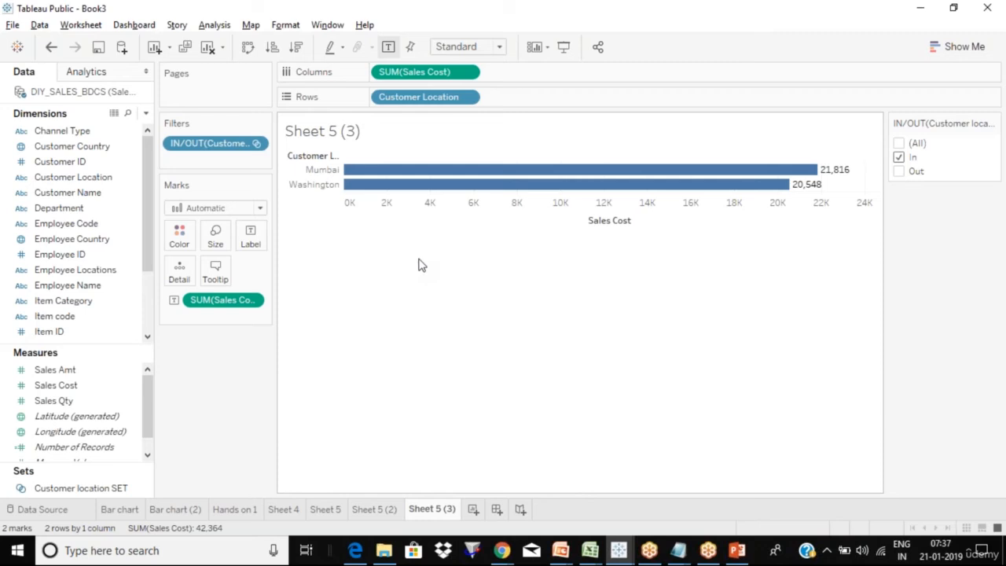
# - Remove the IN/OUT filter and Customer Location, and put Customer location SET on Rows
pyautogui.click(561, 20)
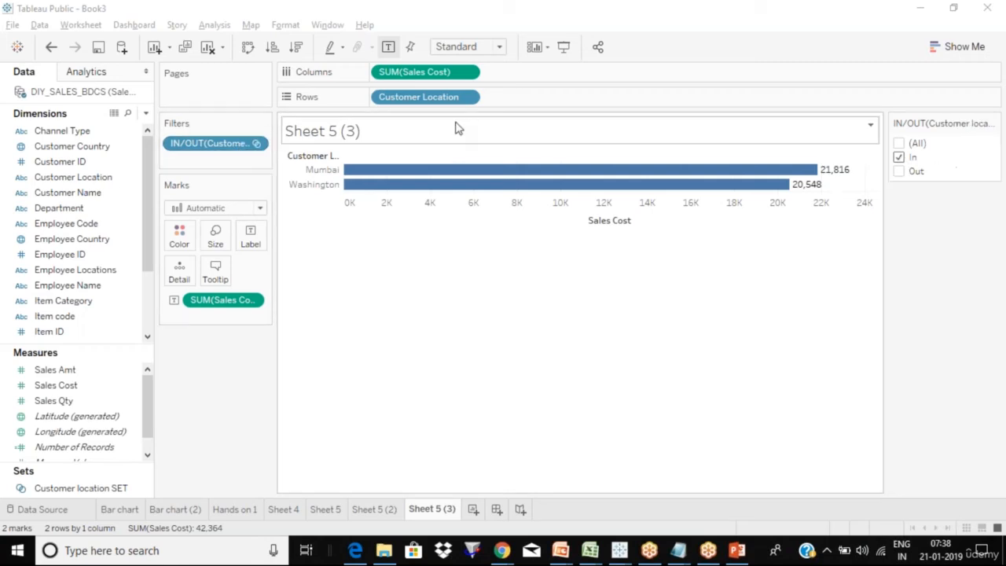
pyautogui.moveTo(209, 144); pyautogui.dragTo(217, 393)
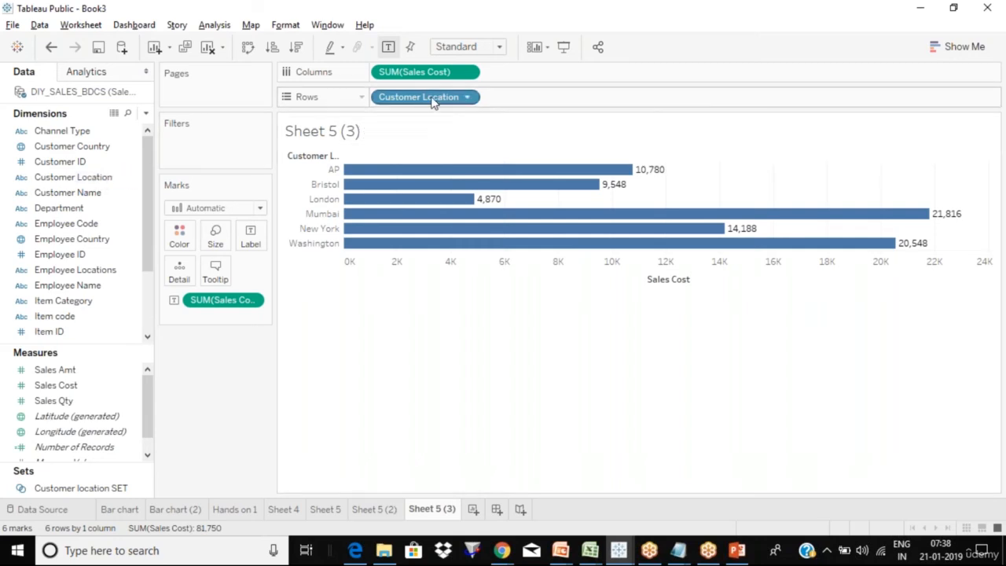
pyautogui.moveTo(433, 101); pyautogui.dragTo(434, 134)
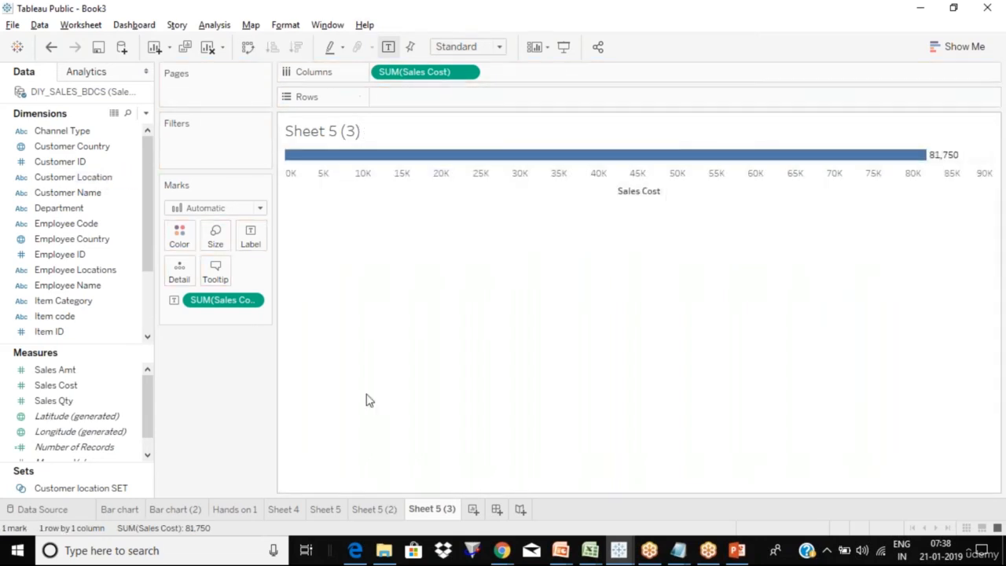
pyautogui.click(108, 488)
pyautogui.moveTo(287, 345); pyautogui.dragTo(475, 96)
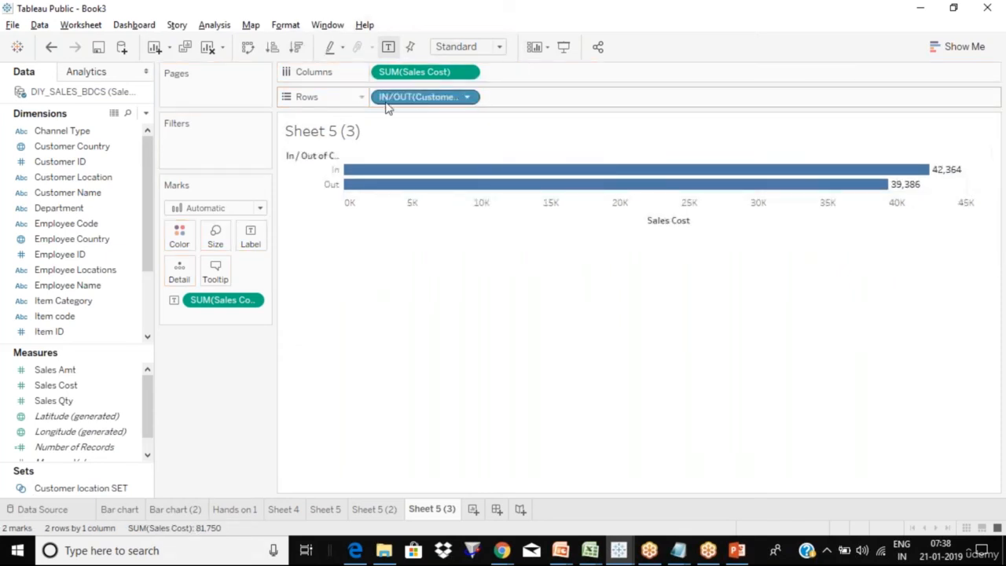
pyautogui.click(469, 101)
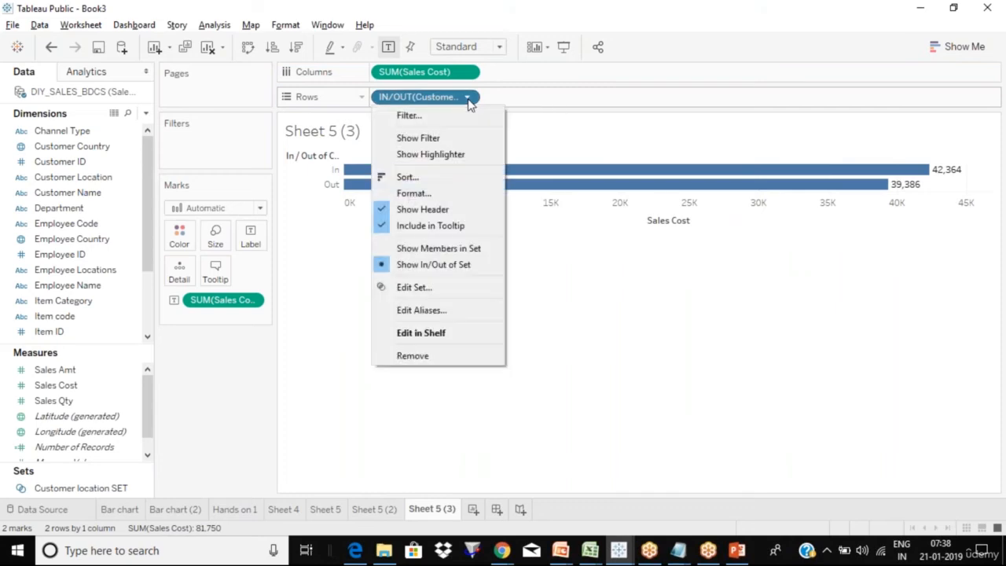
# - Show the set's members, Mumbai 21,816 and Washington 20,548, instead of In/Out
pyautogui.click(438, 248)
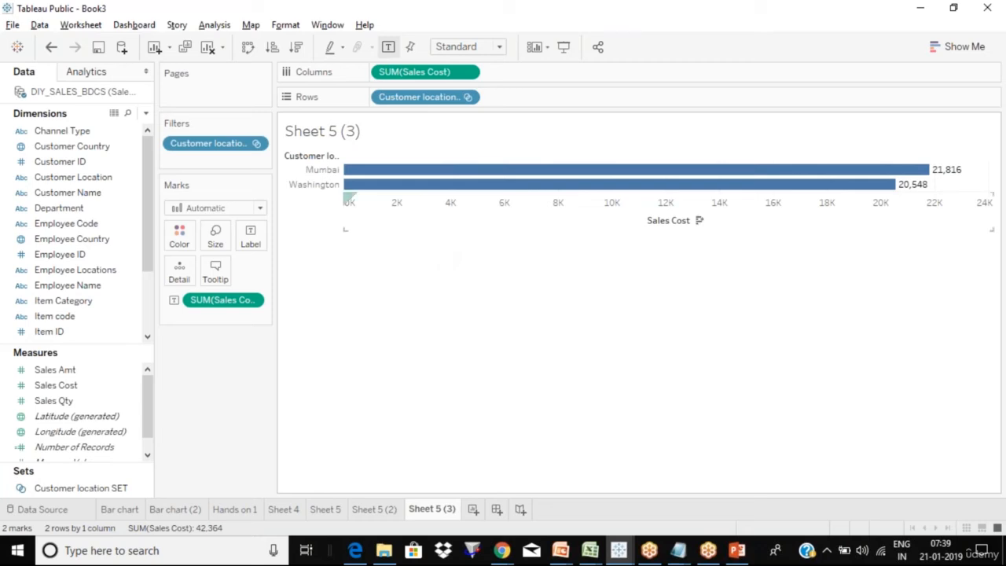
pyautogui.click(99, 489)
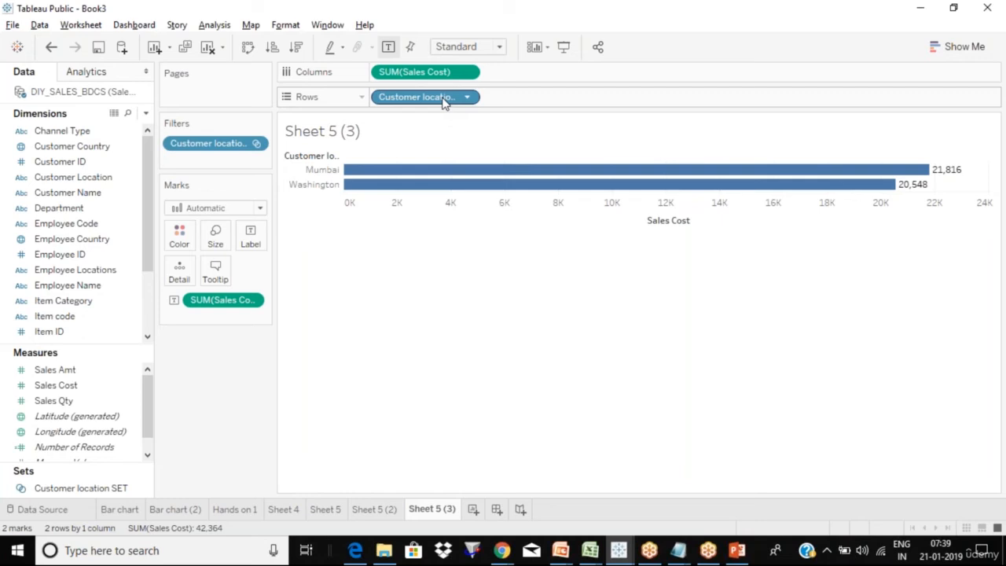
# - Undo back to Sales Cost bars for all six customer locations with the IN/OUT filter
pyautogui.hotkey('ctrl', 'z')
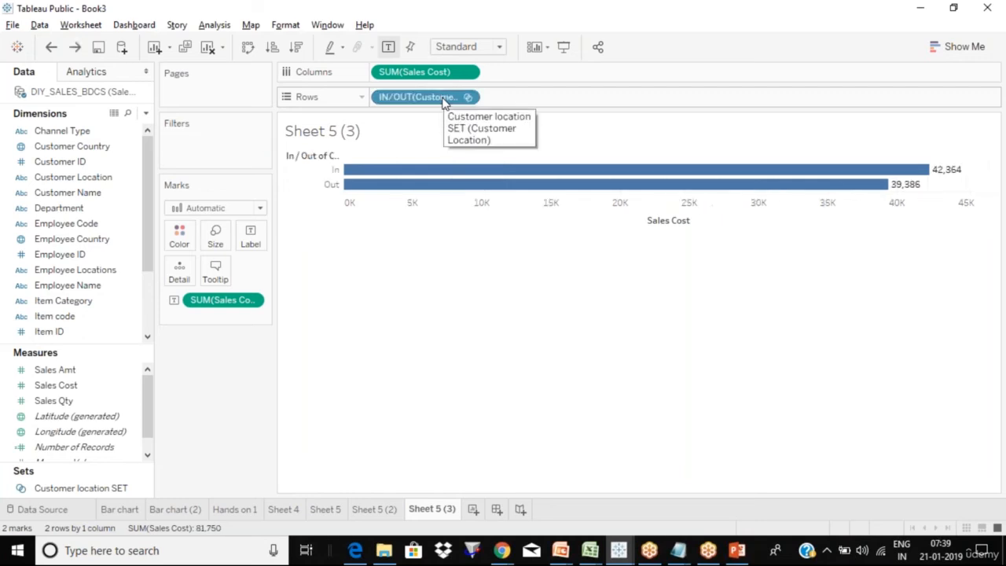
pyautogui.hotkey('ctrl', 'z')
pyautogui.hotkey('ctrl', 'z')
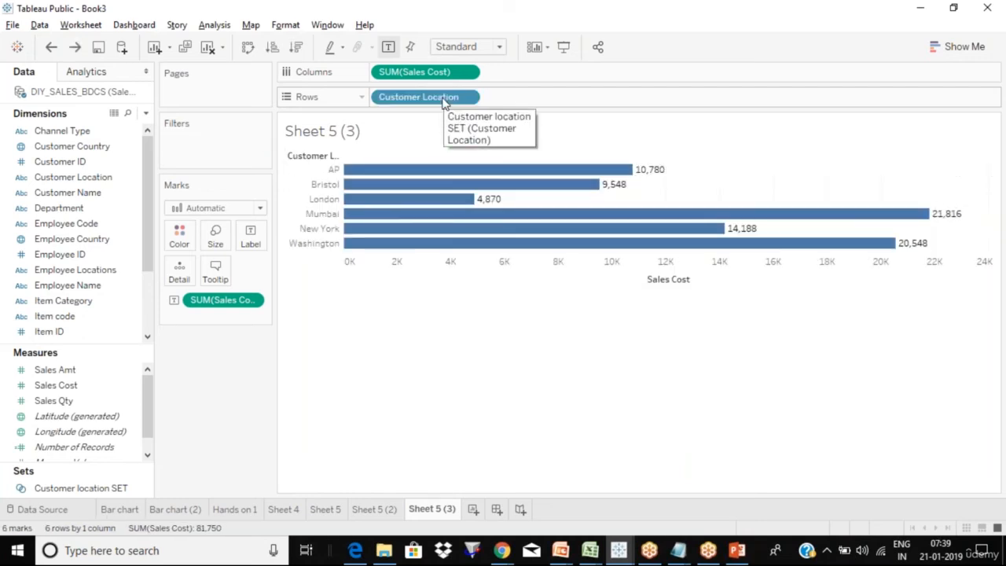
pyautogui.hotkey('ctrl', 'z')
pyautogui.hotkey('ctrl', 'z')
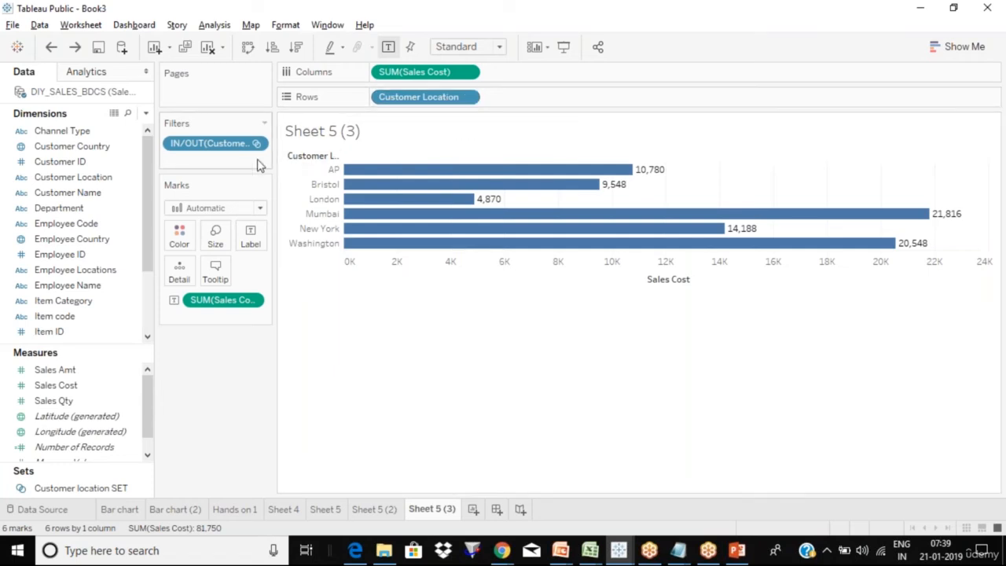
pyautogui.moveTo(110, 488); pyautogui.dragTo(115, 497)
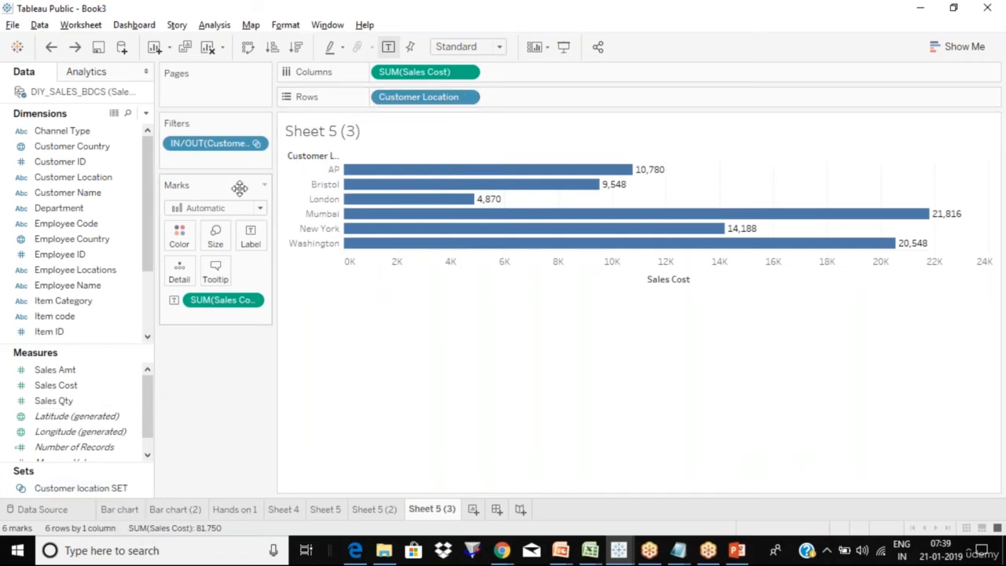
pyautogui.click(257, 144)
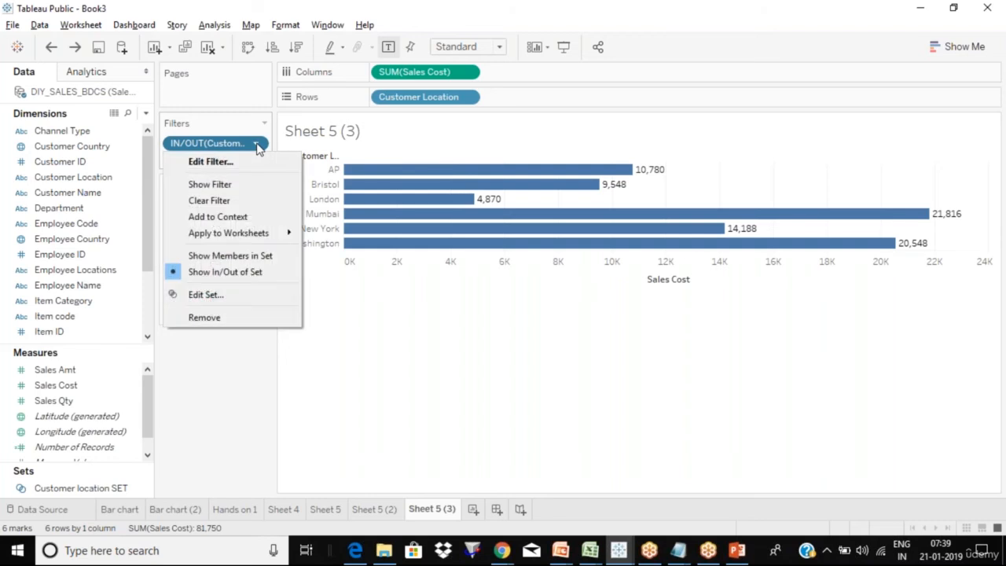
# - Switch the IN/OUT filter to Show In/Out of Set, show its card, then remove it
pyautogui.click(256, 273)
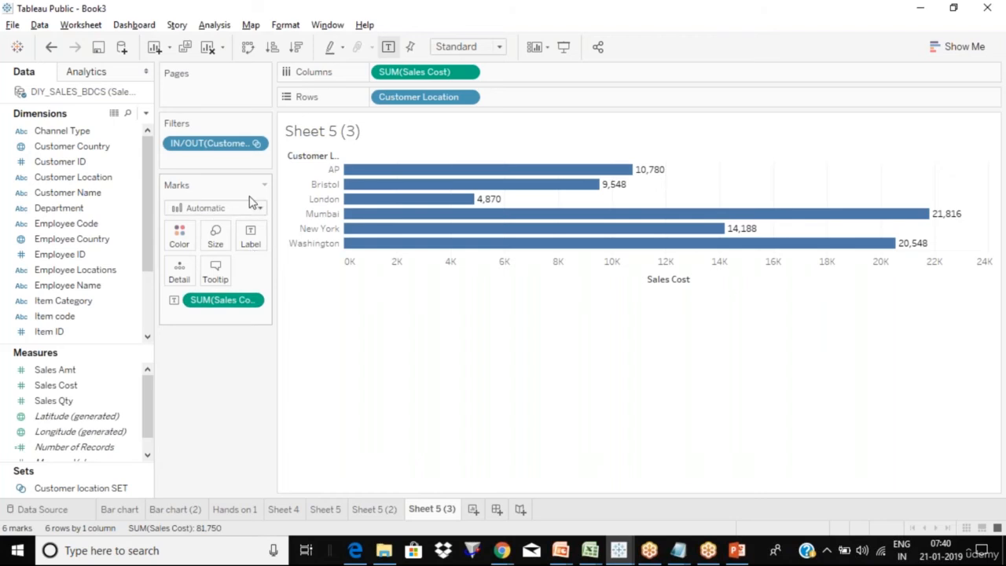
pyautogui.click(256, 143)
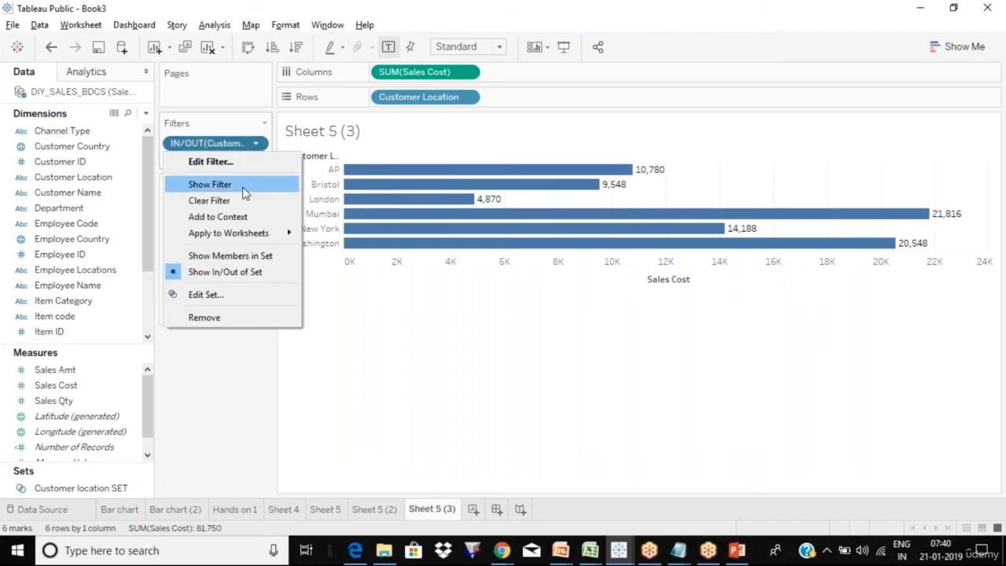
pyautogui.click(246, 189)
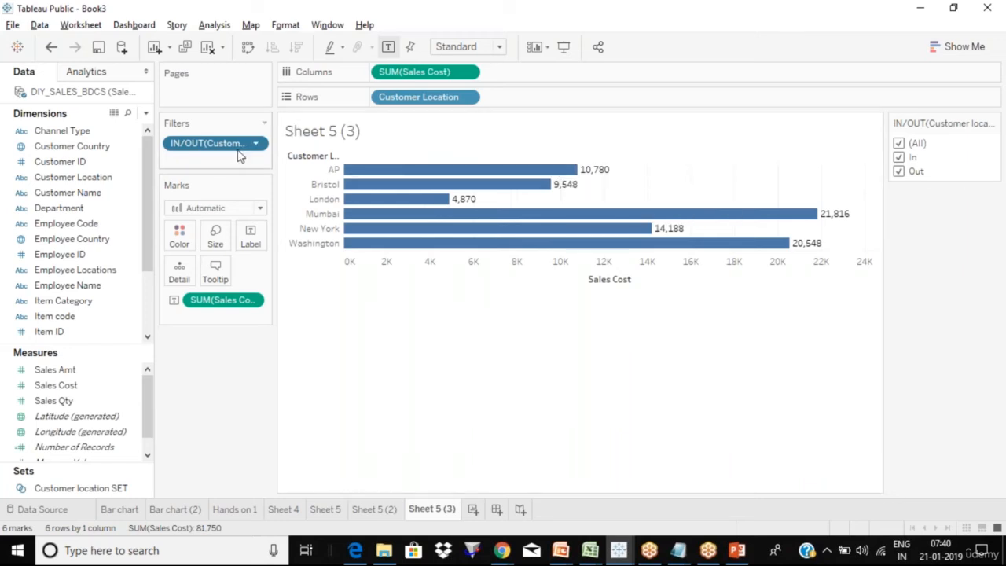
pyautogui.moveTo(240, 146); pyautogui.dragTo(268, 390)
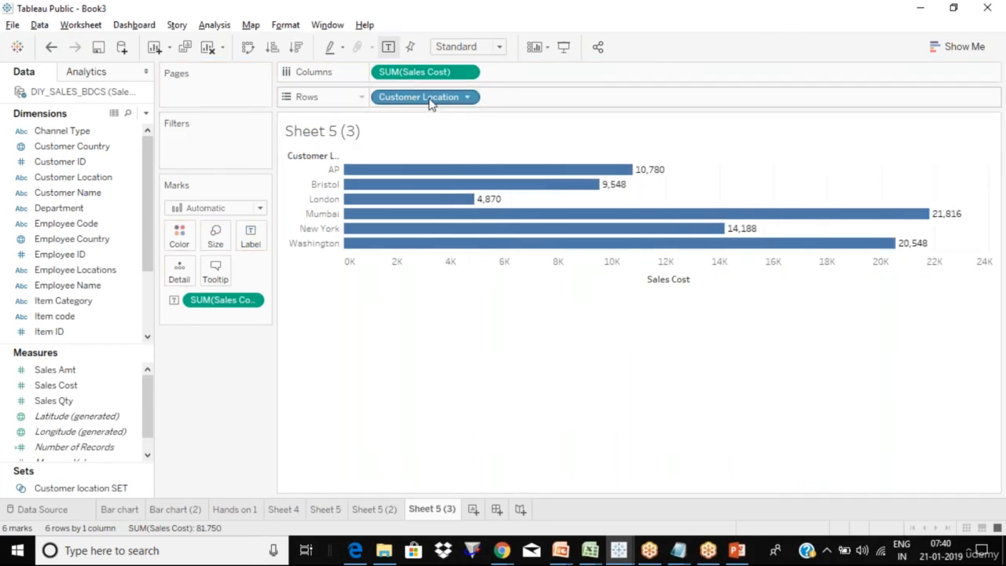
pyautogui.moveTo(432, 102); pyautogui.dragTo(433, 130)
# - Replace Customer Location on Rows with the set, showing only members Mumbai and Washington
pyautogui.click(116, 491)
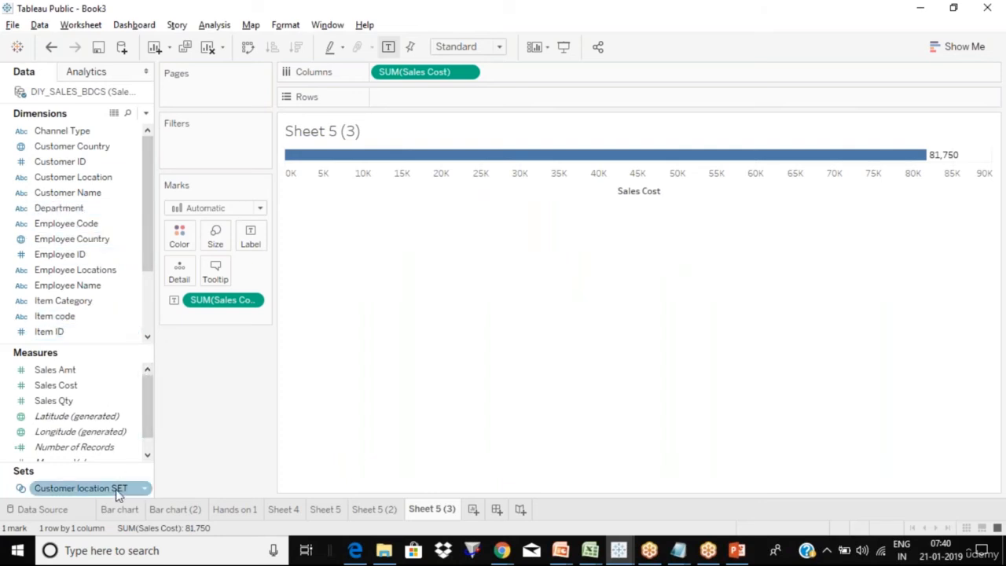
pyautogui.moveTo(105, 491); pyautogui.dragTo(409, 82)
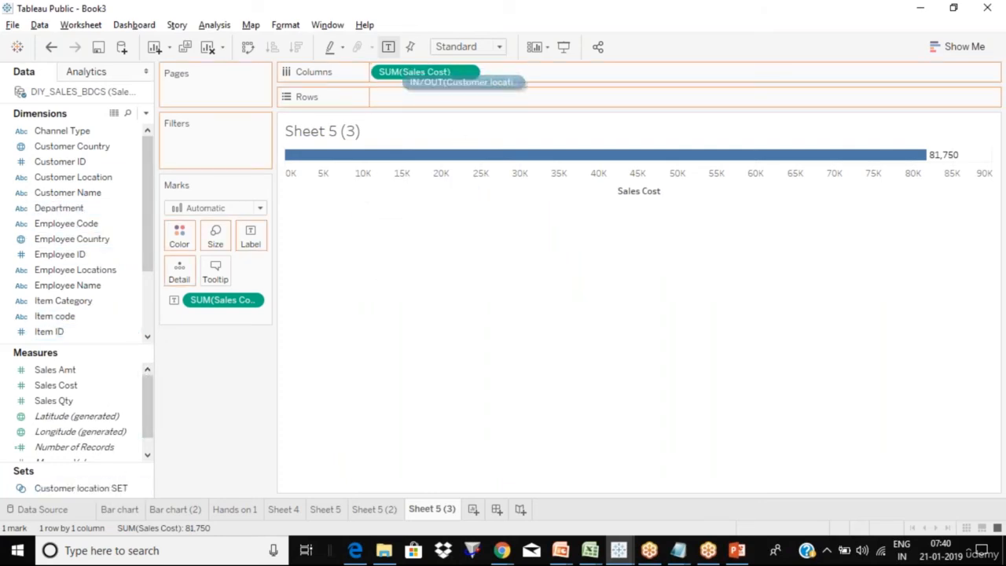
pyautogui.moveTo(472, 82); pyautogui.dragTo(481, 97)
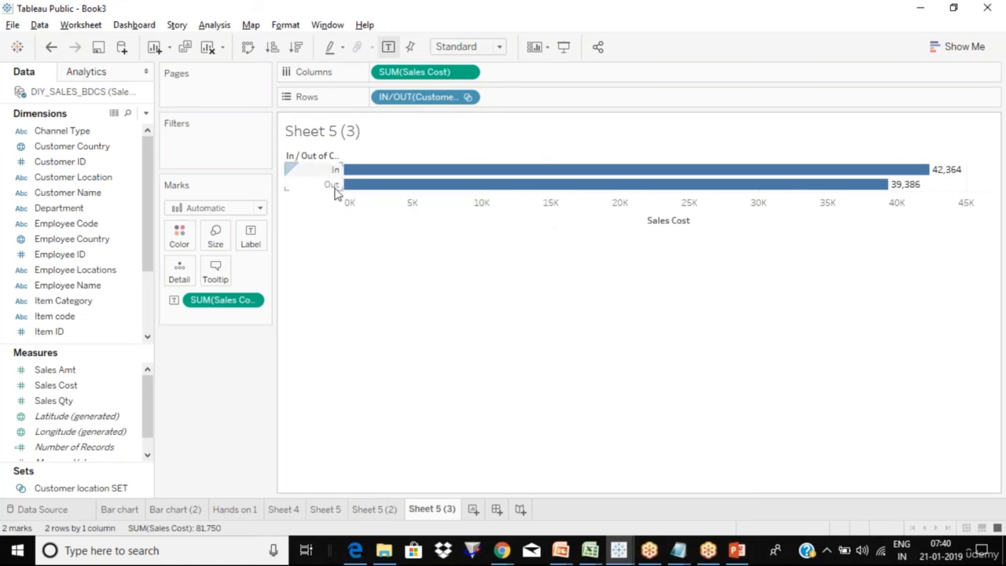
pyautogui.click(467, 97)
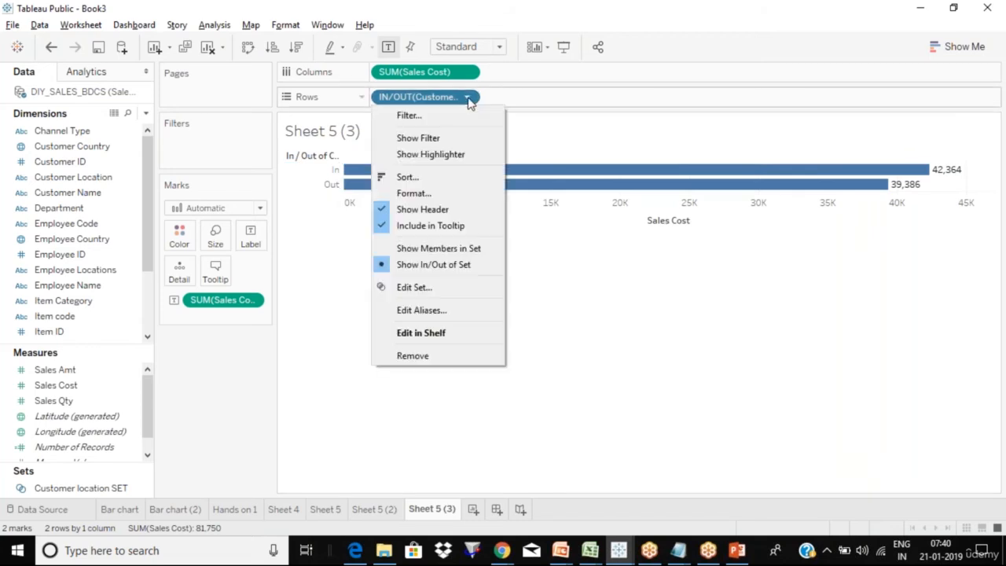
pyautogui.click(441, 250)
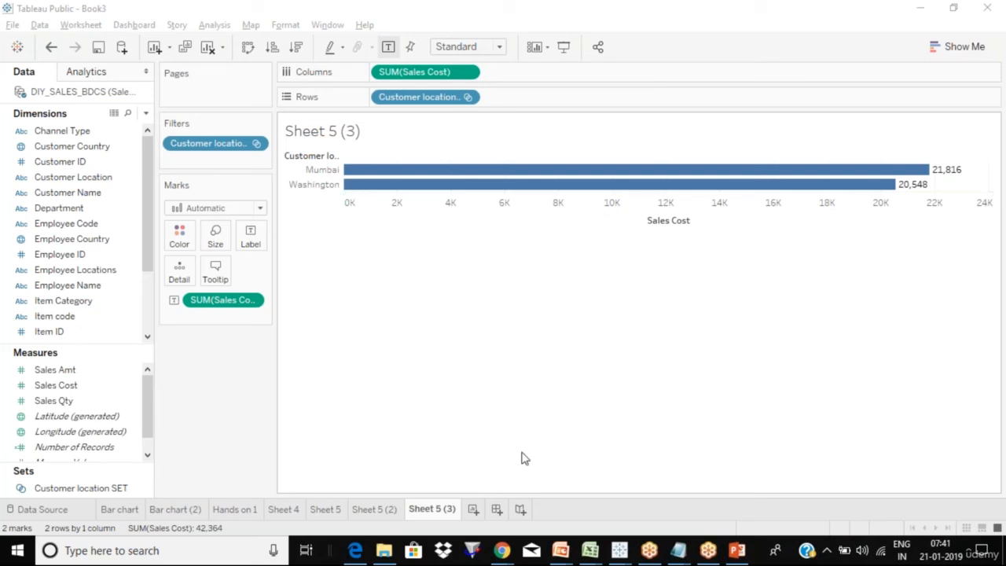
# - Add a new blank worksheet, Sheet 8
pyautogui.click(474, 510)
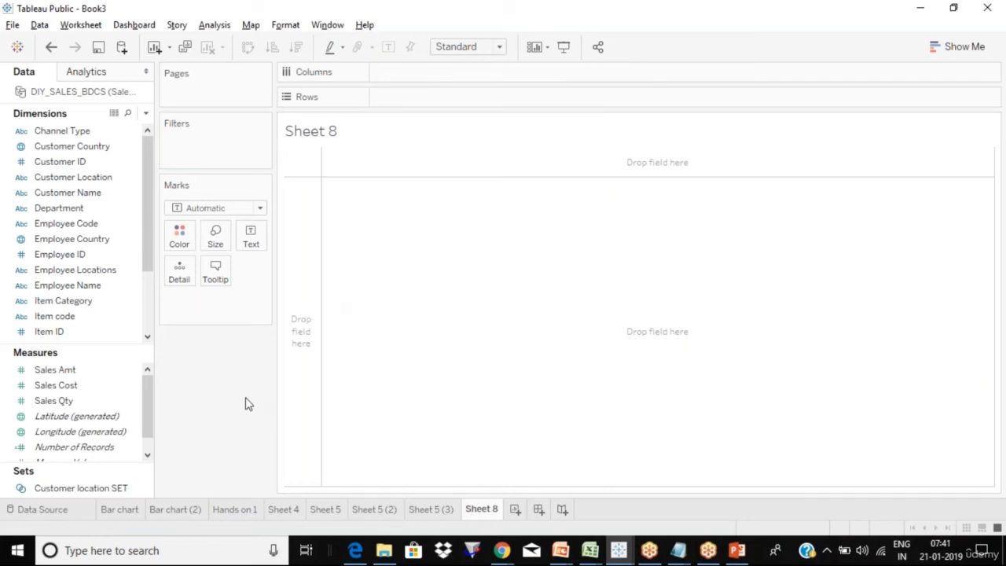
pyautogui.click(229, 29)
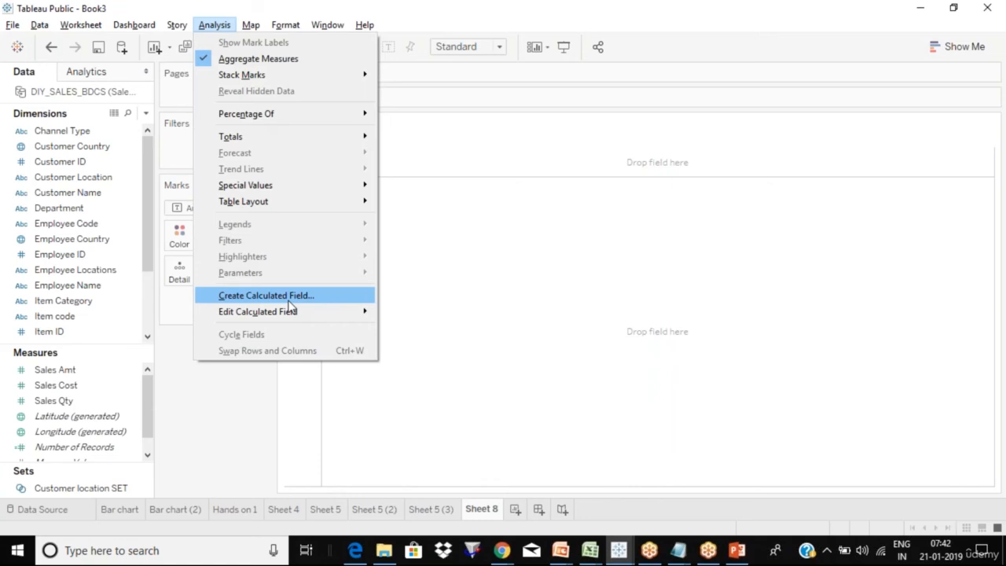
pyautogui.press('Escape')
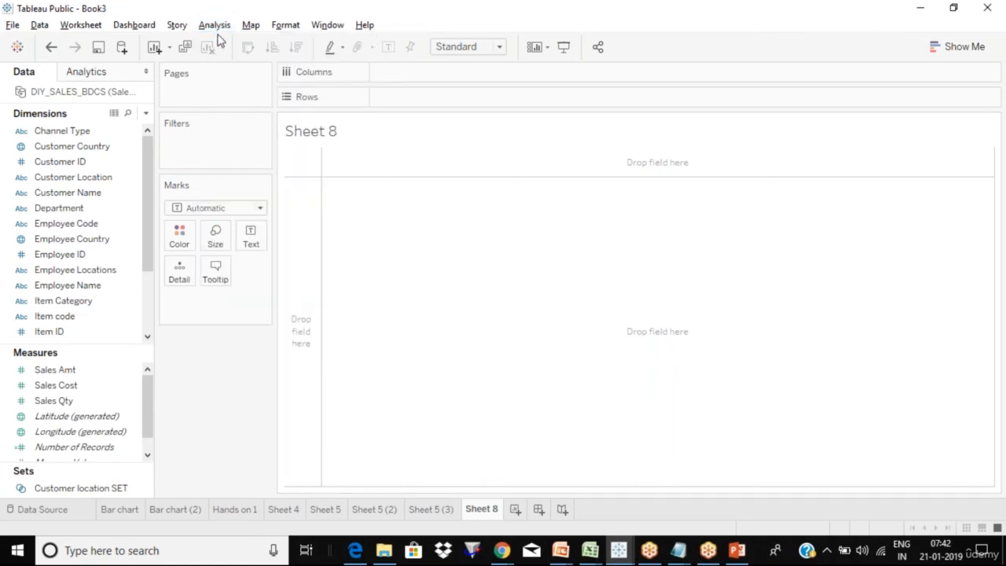
pyautogui.click(216, 25)
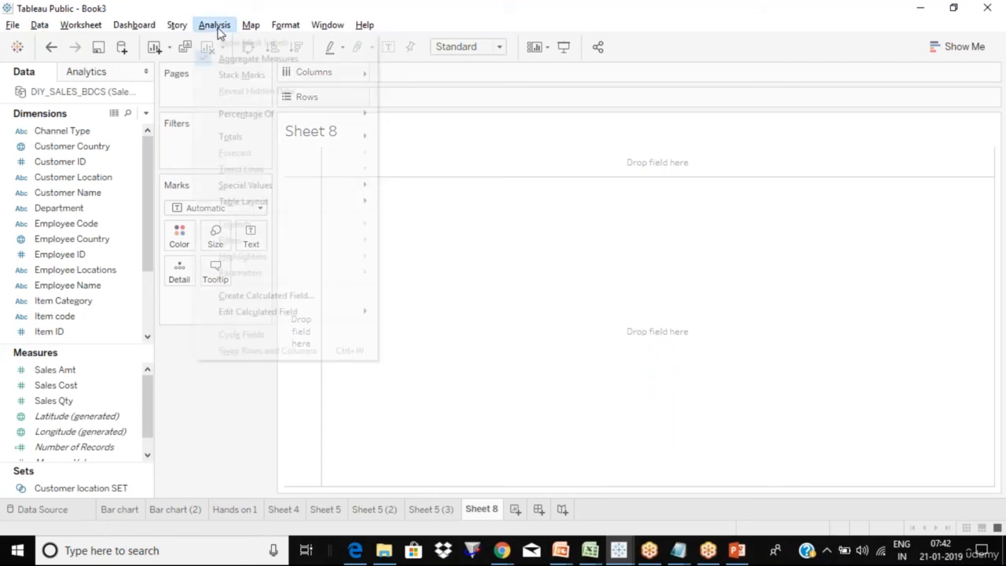
# - Create a calculated field named Profit with the formula 100
pyautogui.click(305, 297)
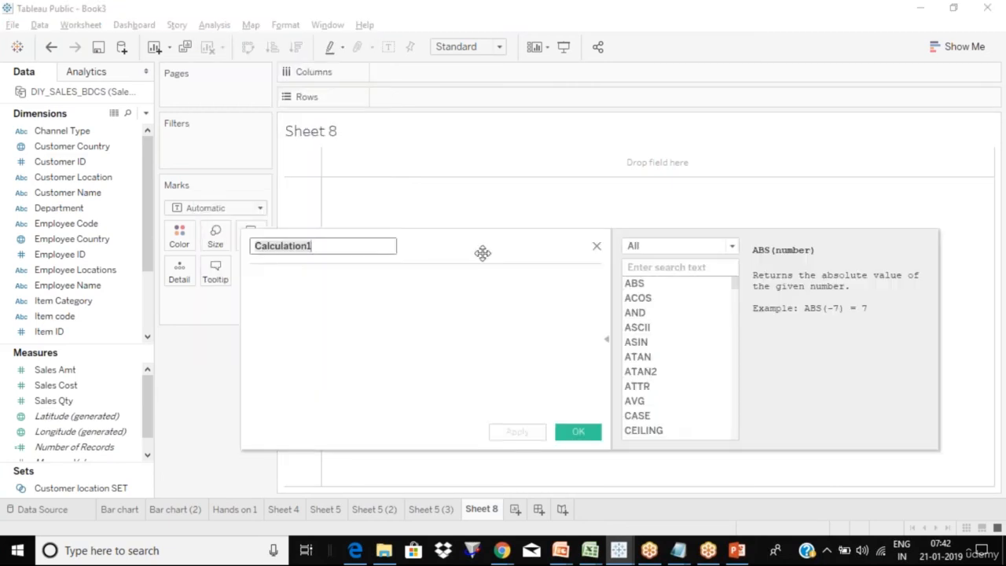
pyautogui.moveTo(469, 254); pyautogui.dragTo(530, 201)
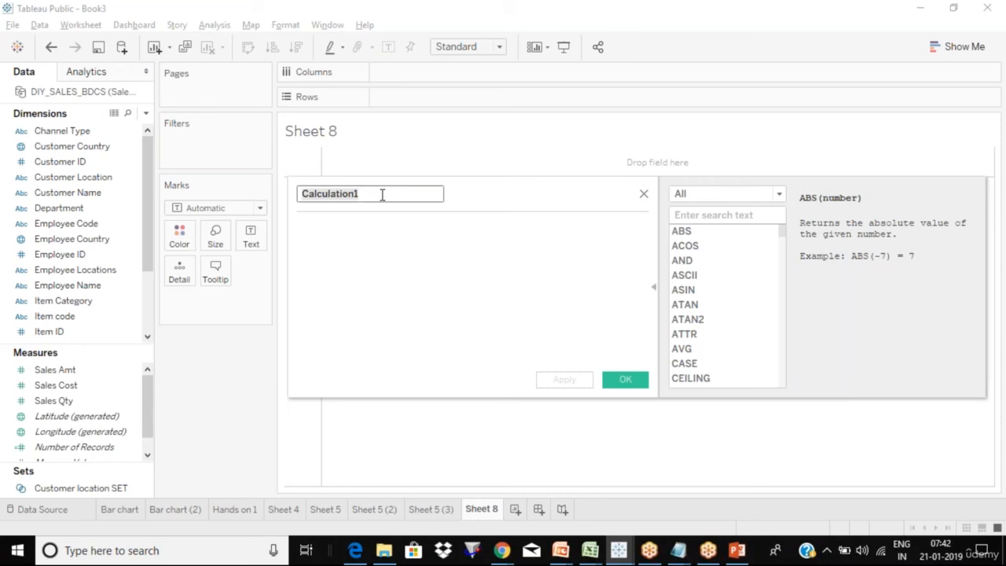
pyautogui.press('BackSpace')
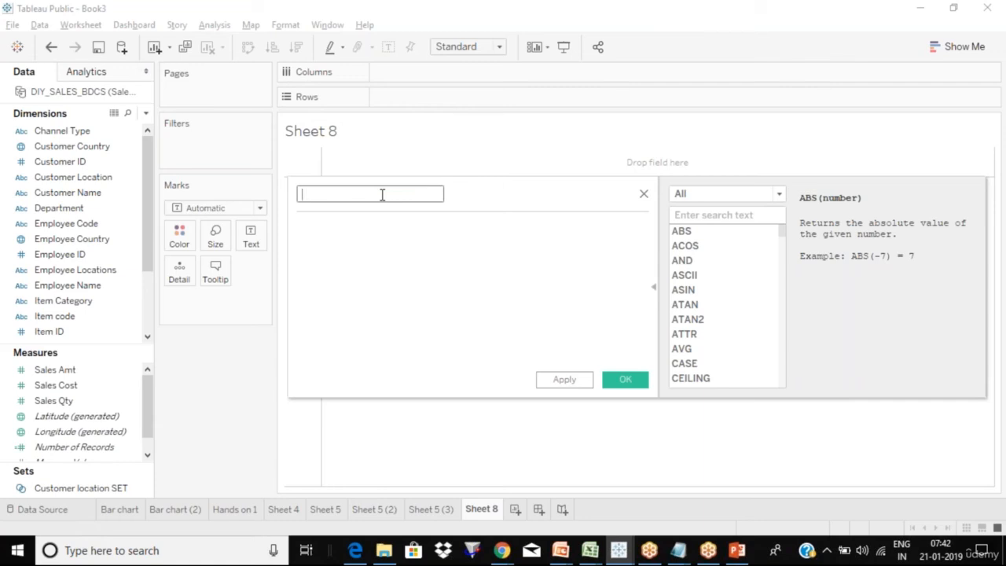
pyautogui.write('PRofi')
pyautogui.press('BackSpace')
pyautogui.press('BackSpace')
pyautogui.press('BackSpace')
pyautogui.press('BackSpace')
pyautogui.write('rofit')
pyautogui.press('Tab')
pyautogui.write('100')
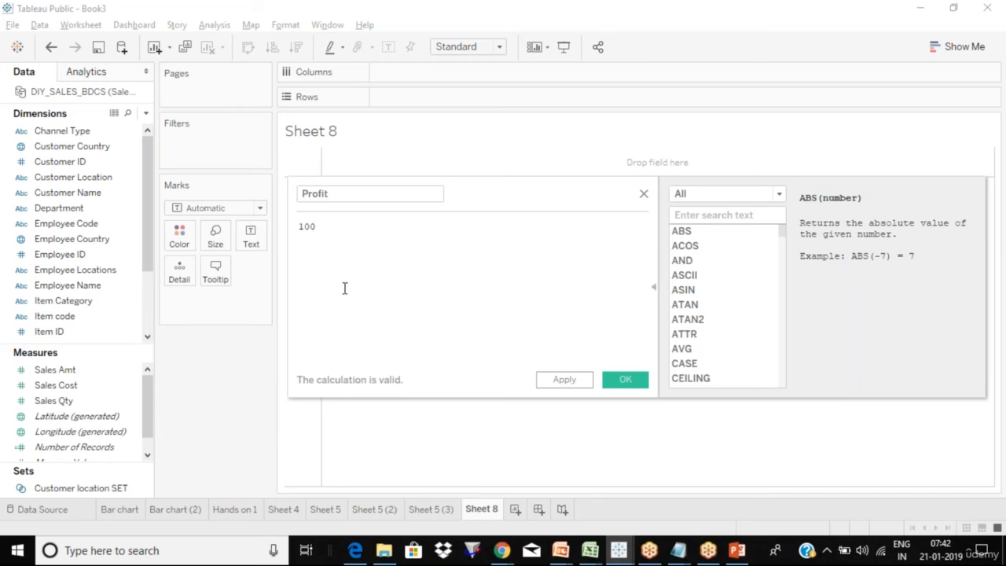
# - Restore the formula to plain 100 and save the Profit field
pyautogui.doubleClick(375, 195)
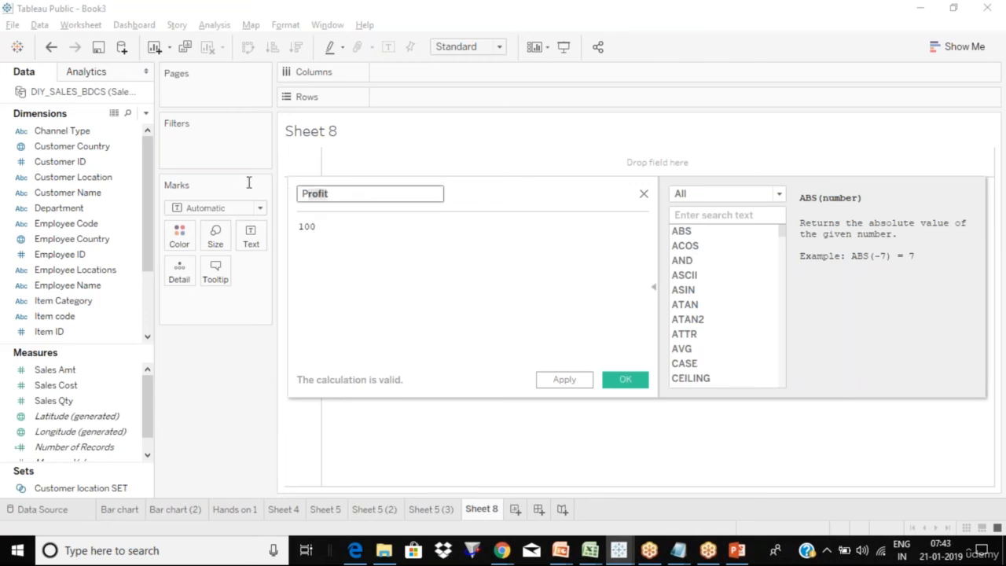
pyautogui.click(393, 255)
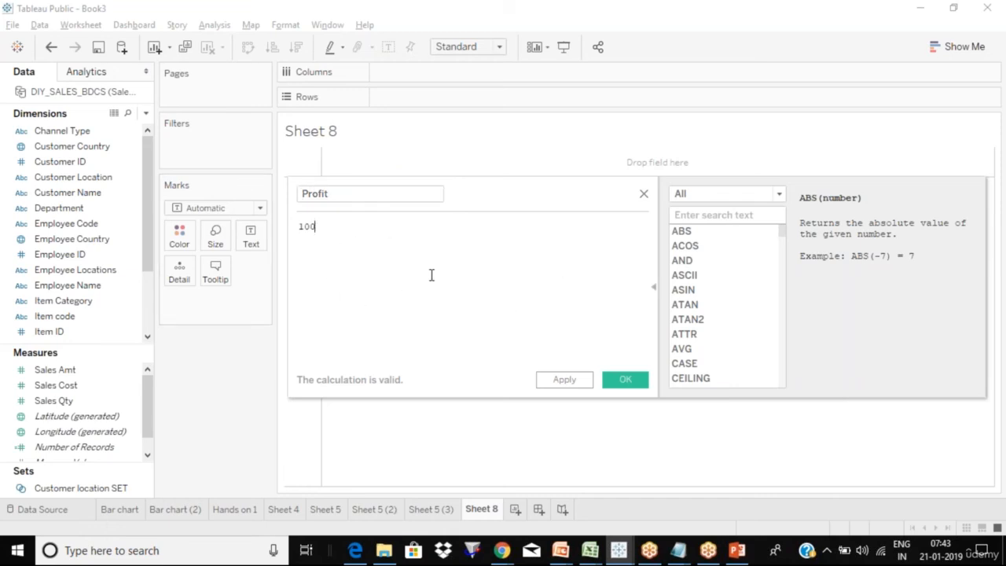
pyautogui.moveTo(341, 226); pyautogui.dragTo(296, 227)
pyautogui.click(365, 240)
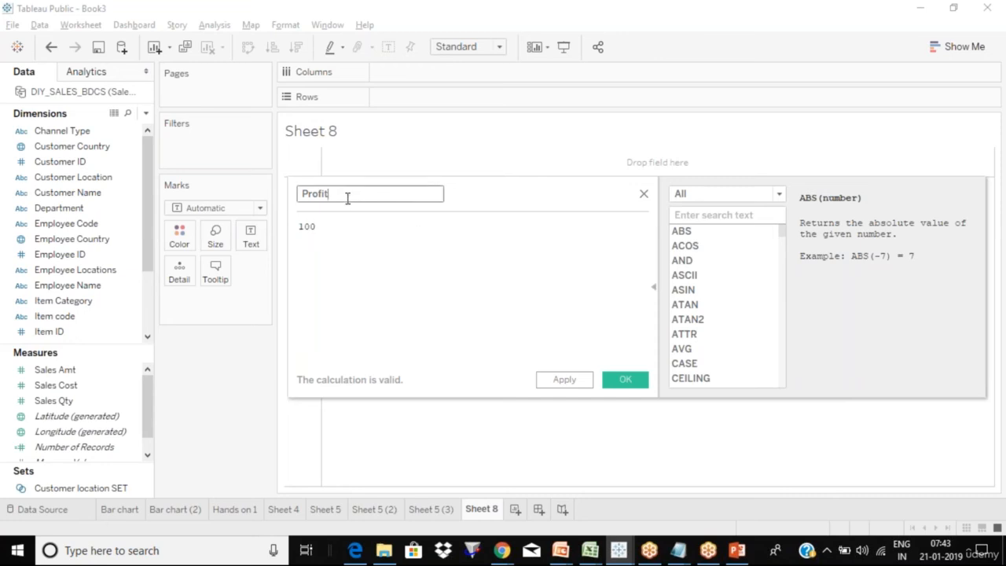
pyautogui.click(335, 229)
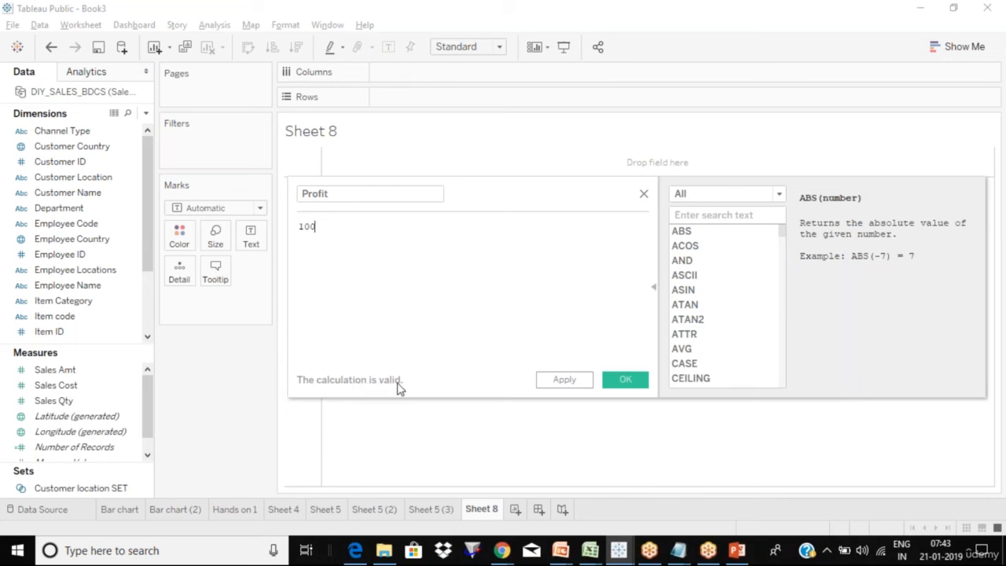
pyautogui.write('.')
pyautogui.press('BackSpace')
pyautogui.write('kd')
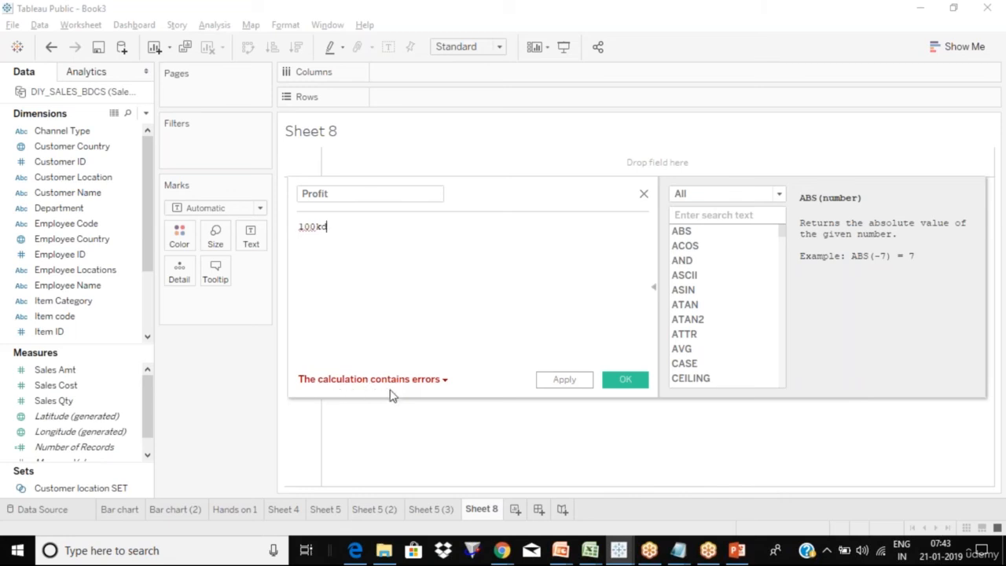
pyautogui.moveTo(431, 386)
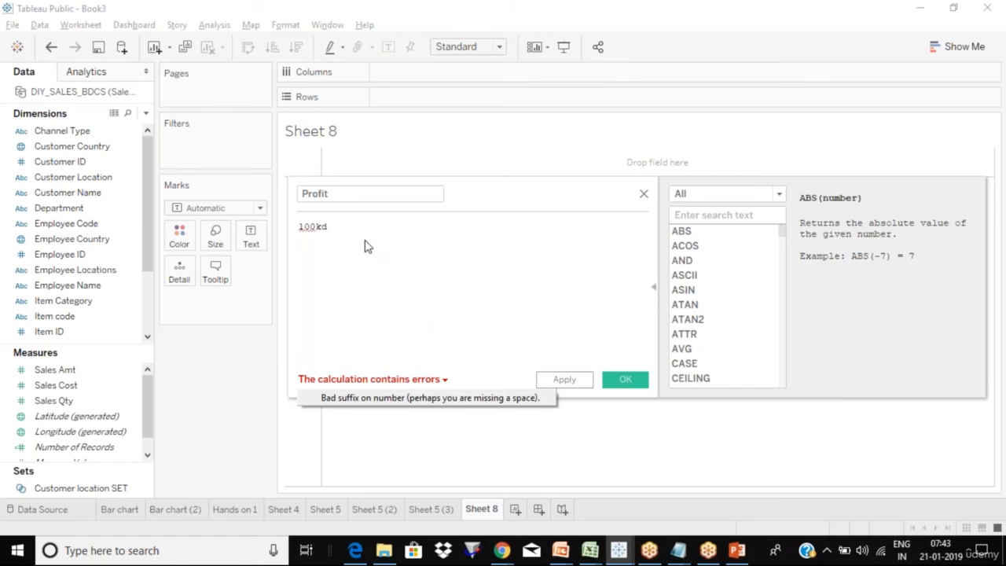
pyautogui.press('BackSpace')
pyautogui.press('BackSpace')
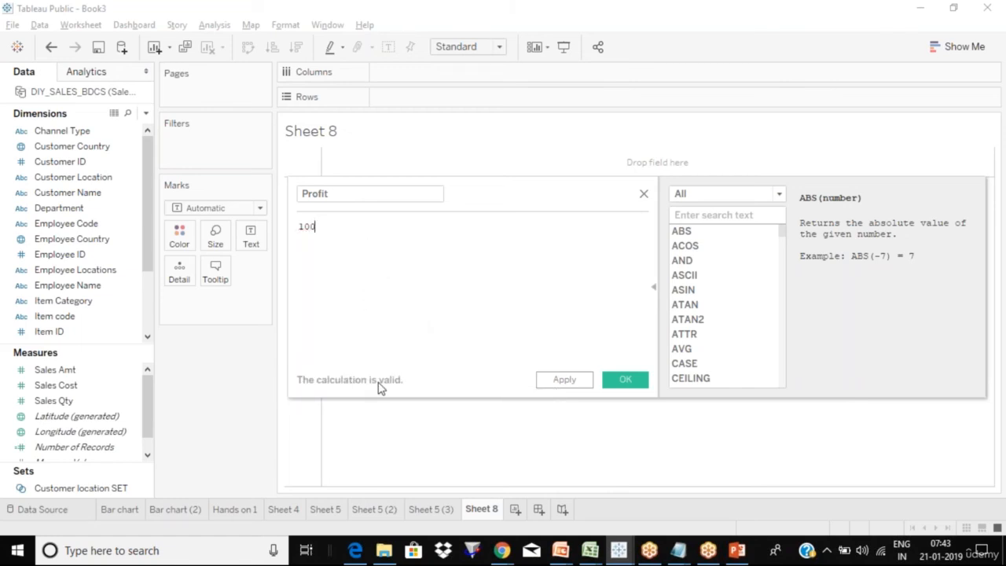
pyautogui.click(576, 382)
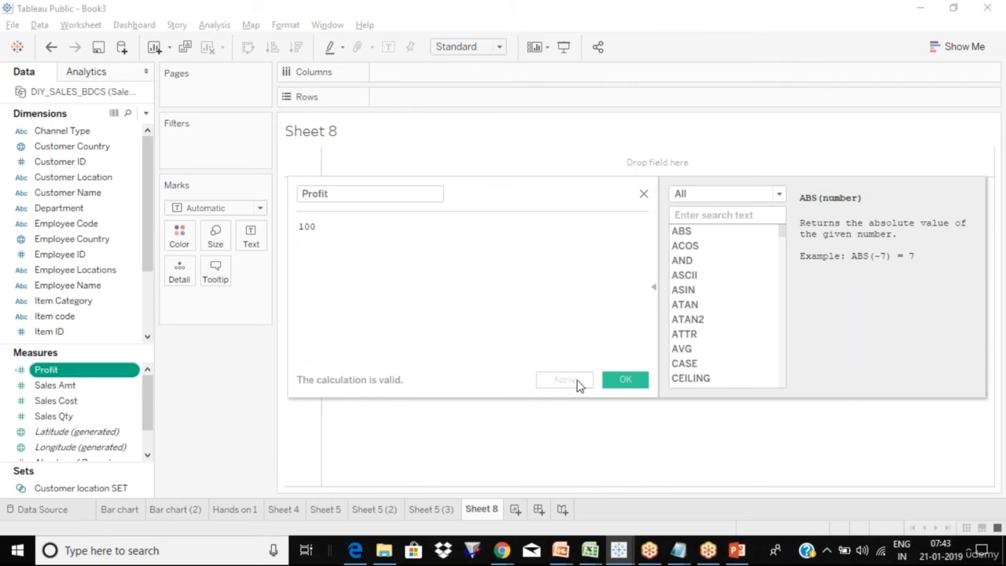
pyautogui.click(621, 382)
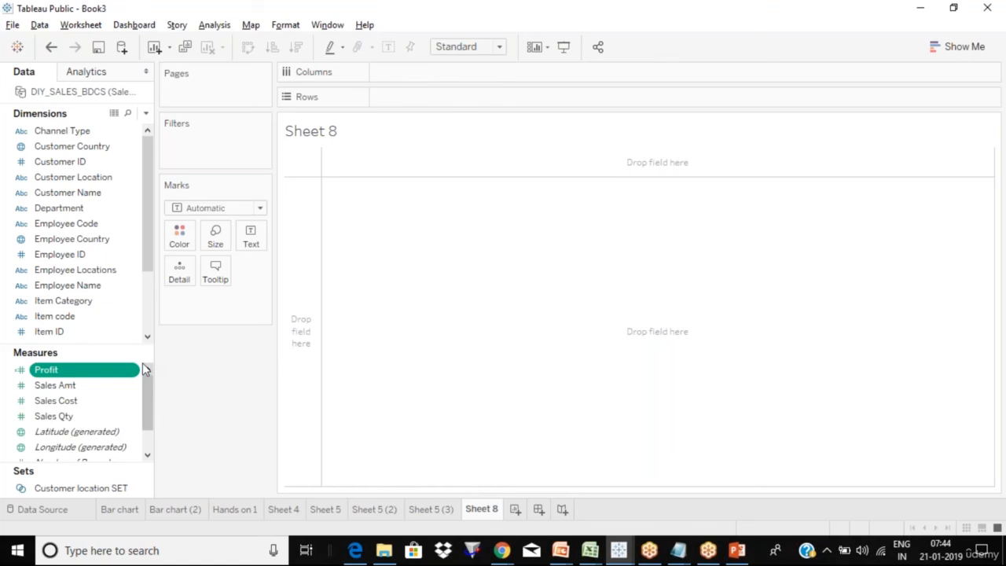
# - Start a new calculated field named Profit 2
pyautogui.click(218, 29)
pyautogui.moveTo(284, 313)
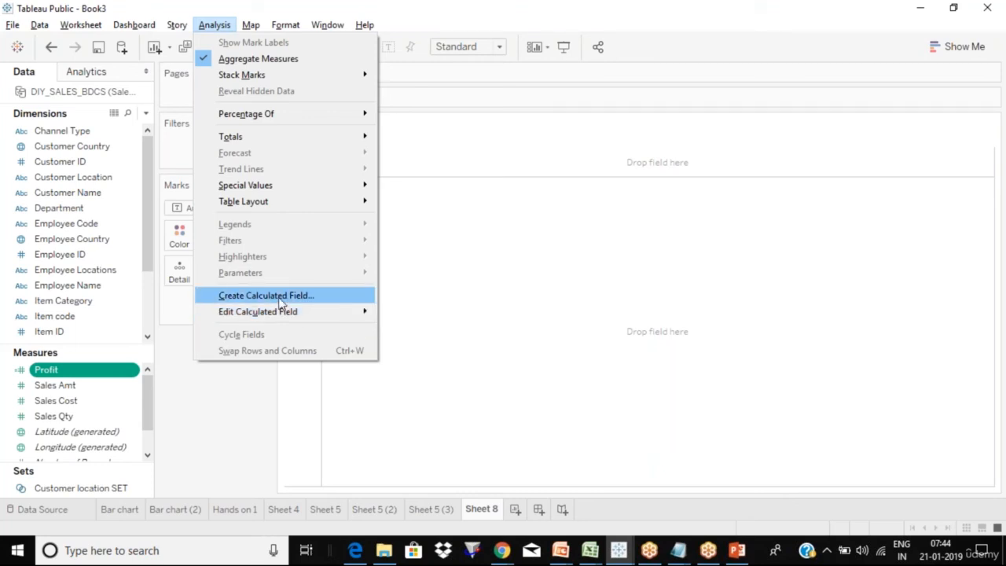
pyautogui.click(280, 302)
pyautogui.write('P')
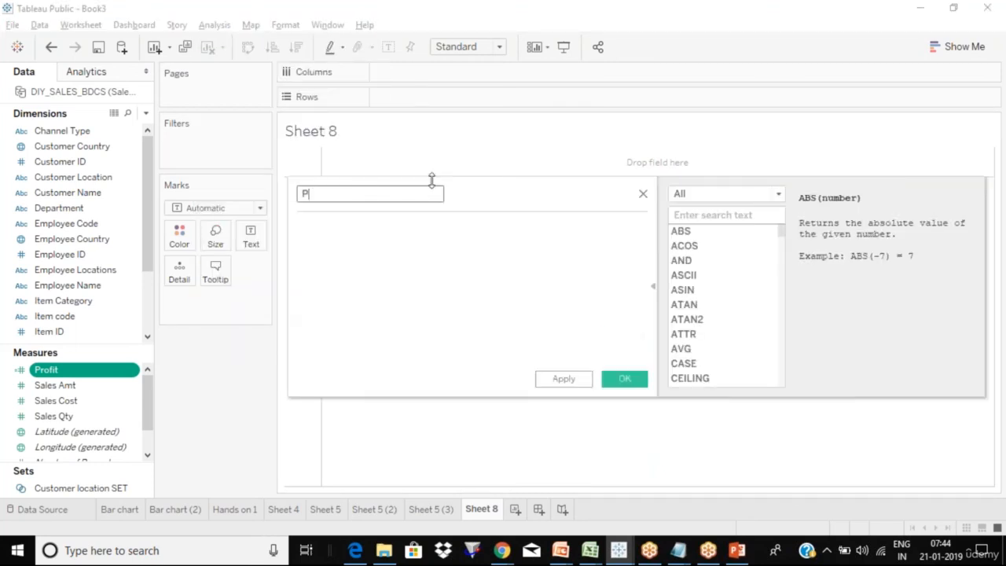
pyautogui.write('rofit')
pyautogui.press('Tab')
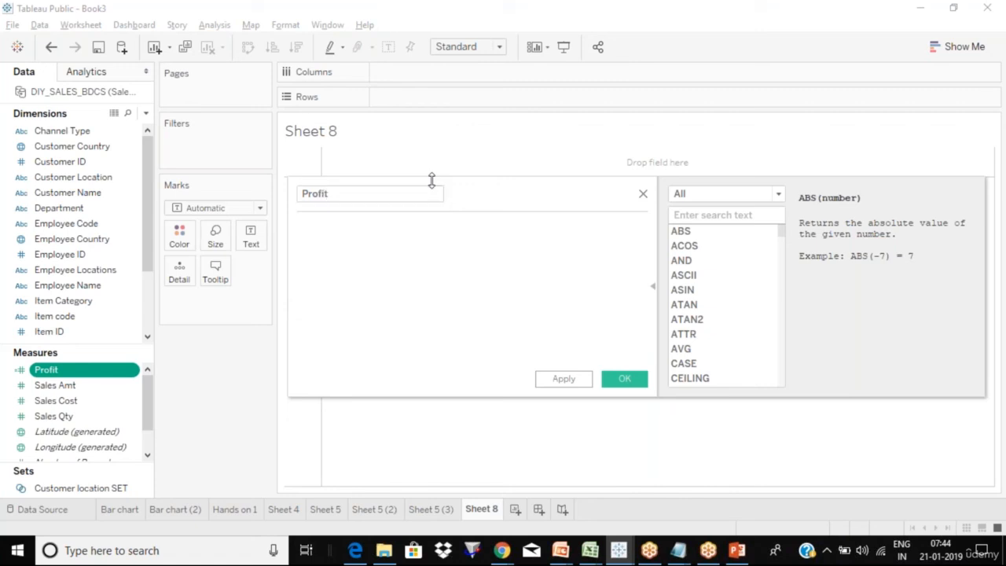
pyautogui.click(397, 199)
pyautogui.write('2')
# - Give Profit 2 the text formula '100' and save it
pyautogui.click(365, 266)
pyautogui.write('"')
pyautogui.press('BackSpace')
pyautogui.write("'100'")
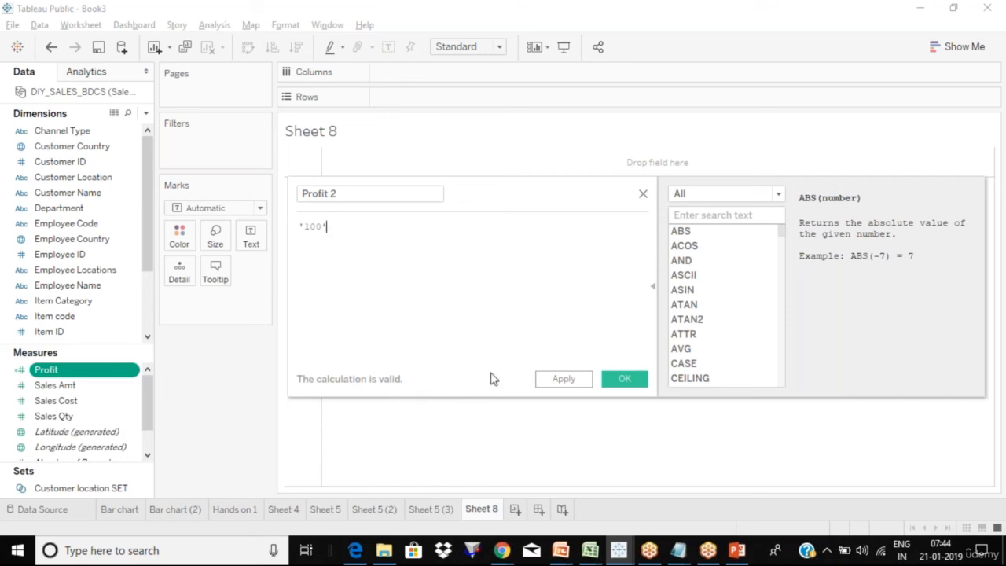
pyautogui.click(582, 381)
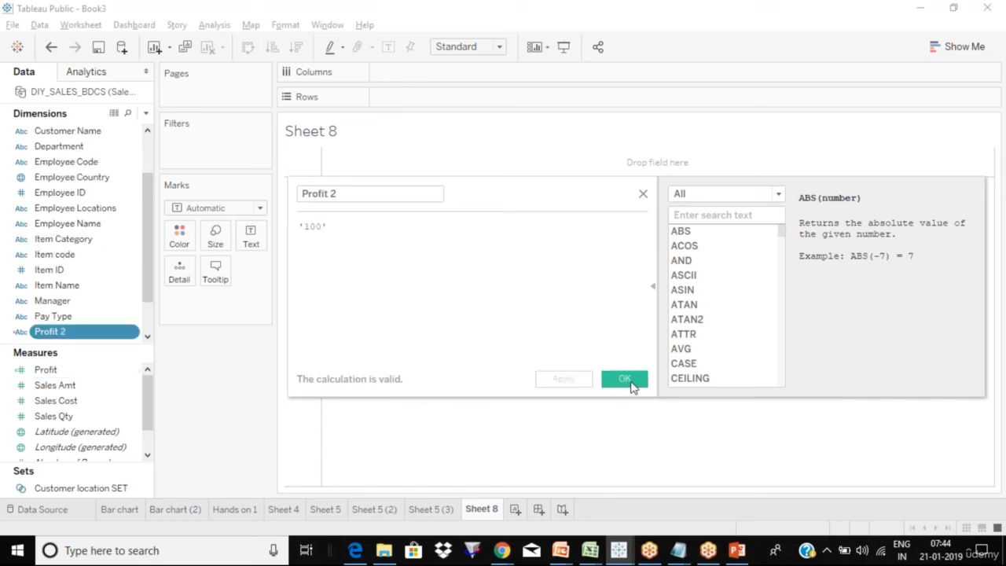
pyautogui.click(634, 385)
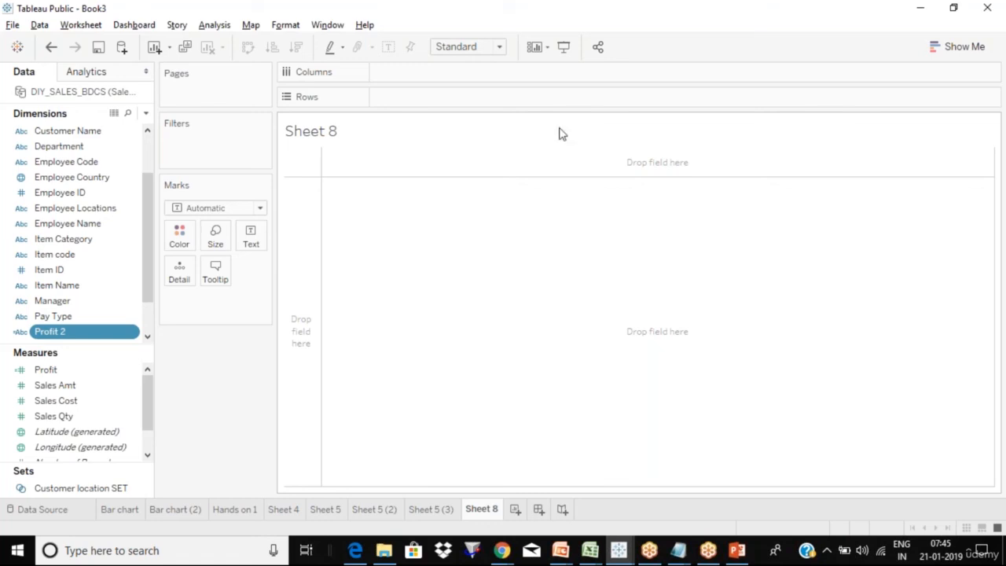
pyautogui.click(135, 182)
pyautogui.click(134, 181)
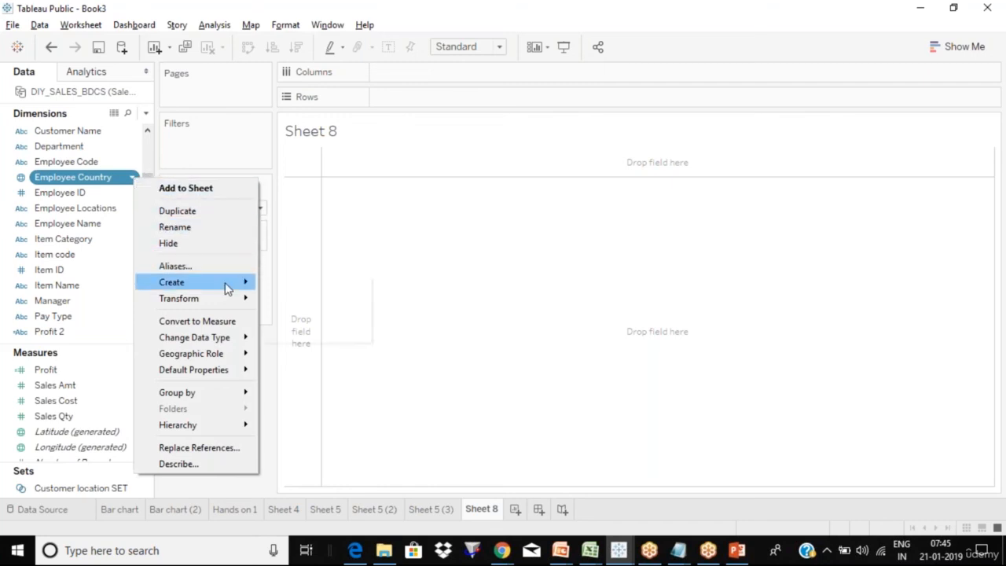
pyautogui.moveTo(228, 284)
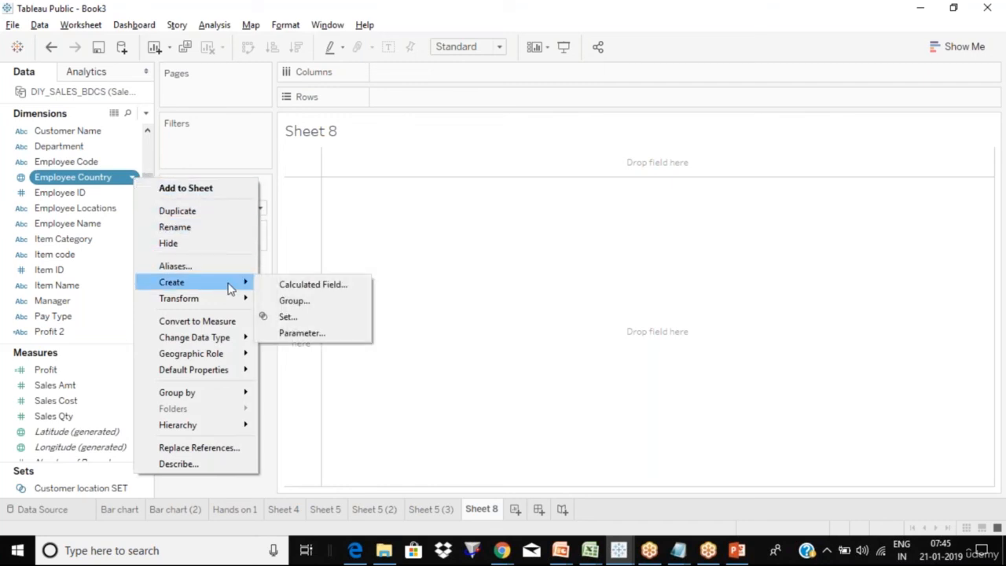
pyautogui.click(308, 288)
pyautogui.click(308, 295)
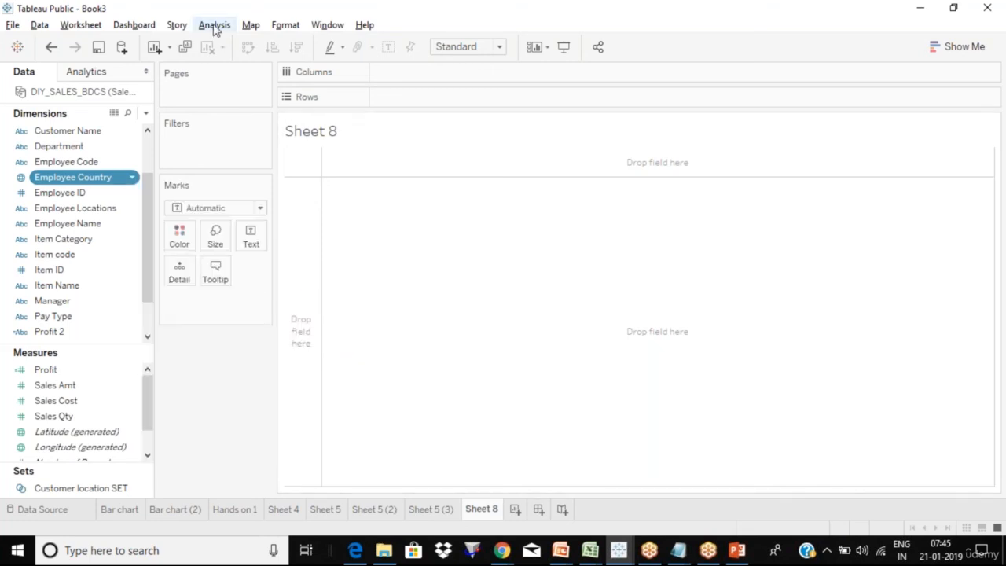
pyautogui.click(215, 26)
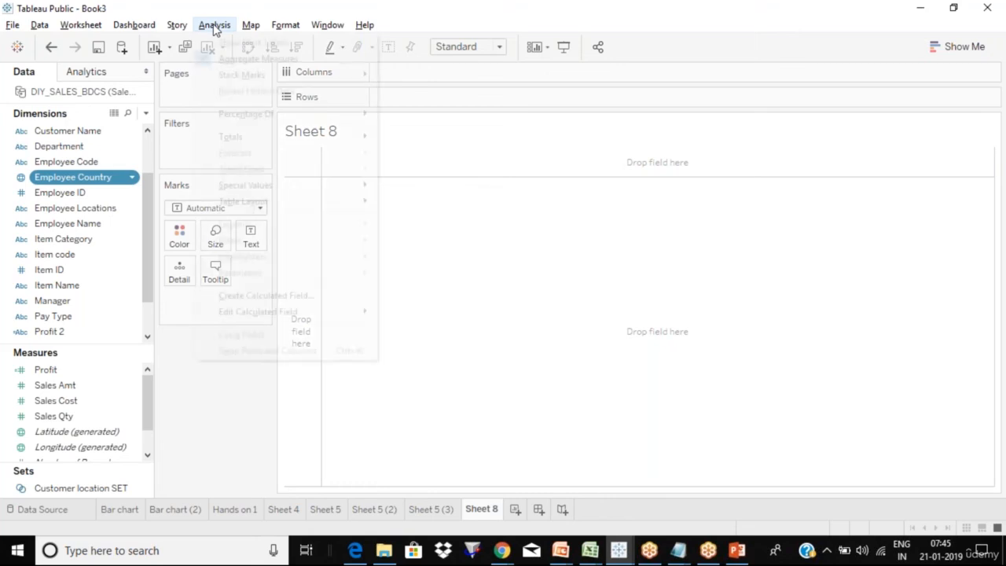
pyautogui.click(288, 296)
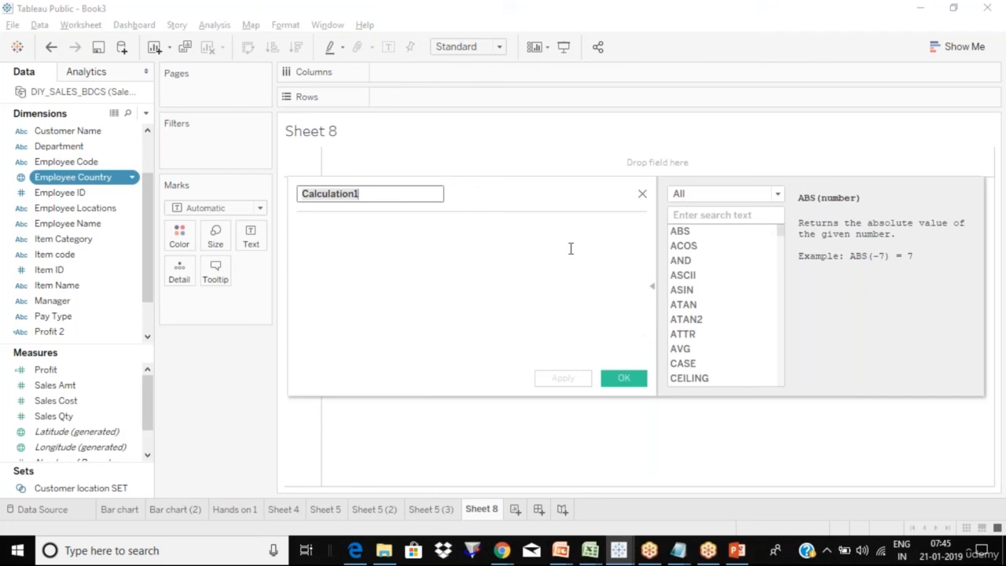
pyautogui.click(643, 193)
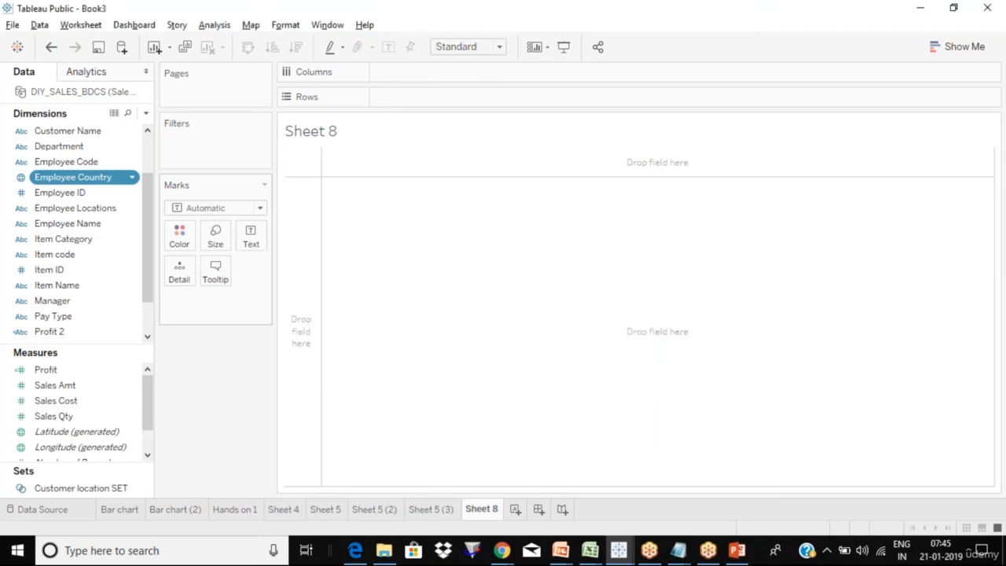
pyautogui.scroll(2, 149, 149)
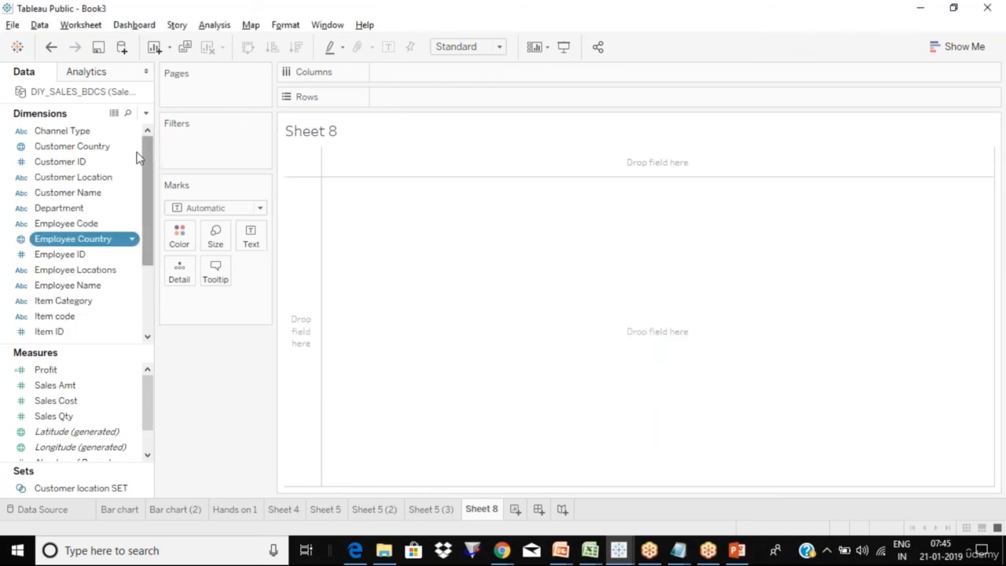
pyautogui.click(134, 164)
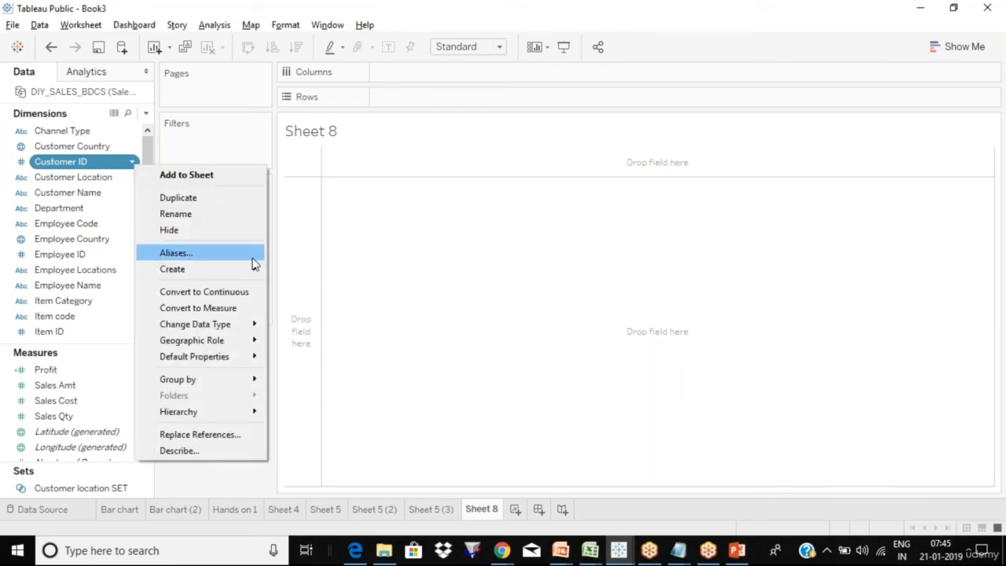
pyautogui.moveTo(254, 272)
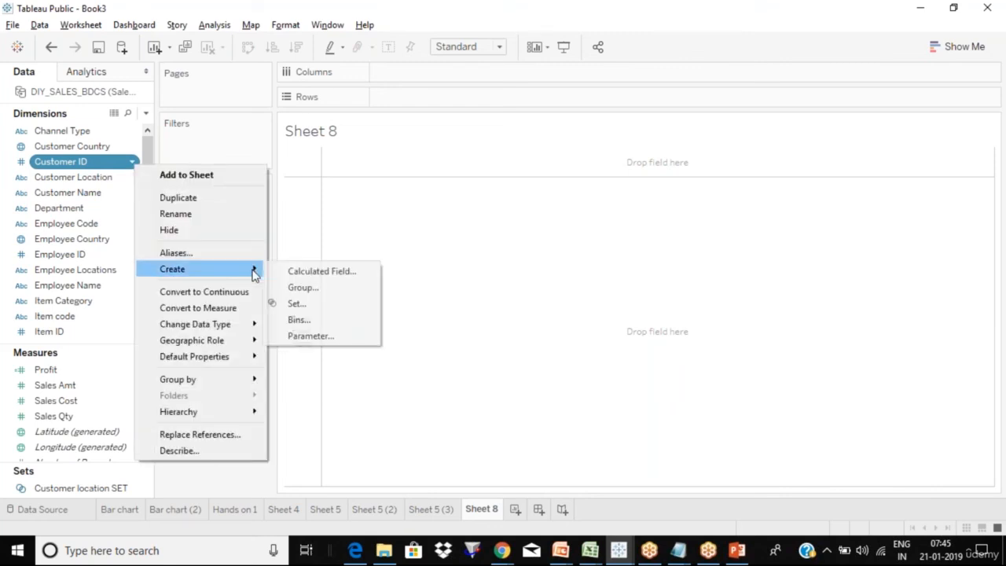
pyautogui.click(337, 275)
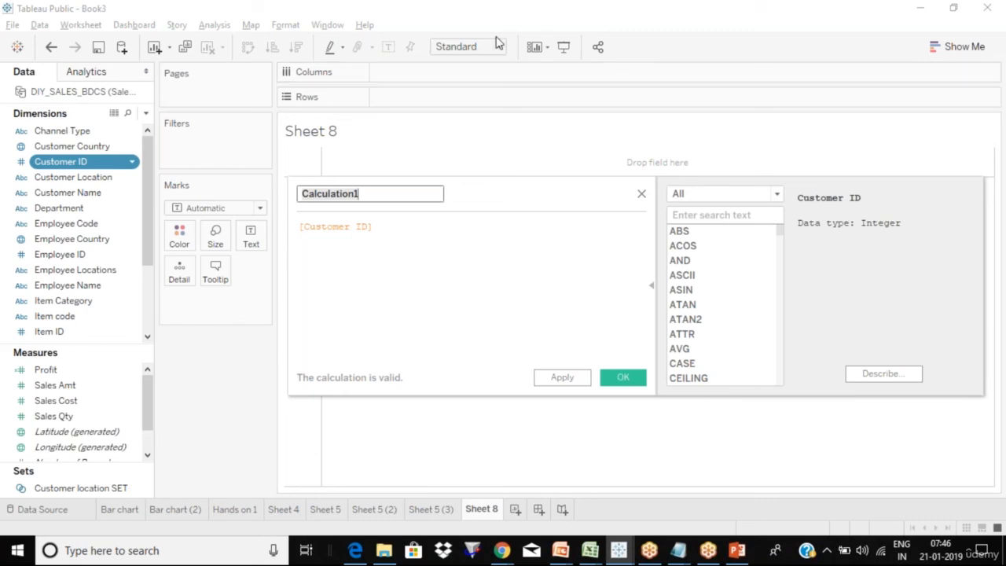
pyautogui.click(542, 29)
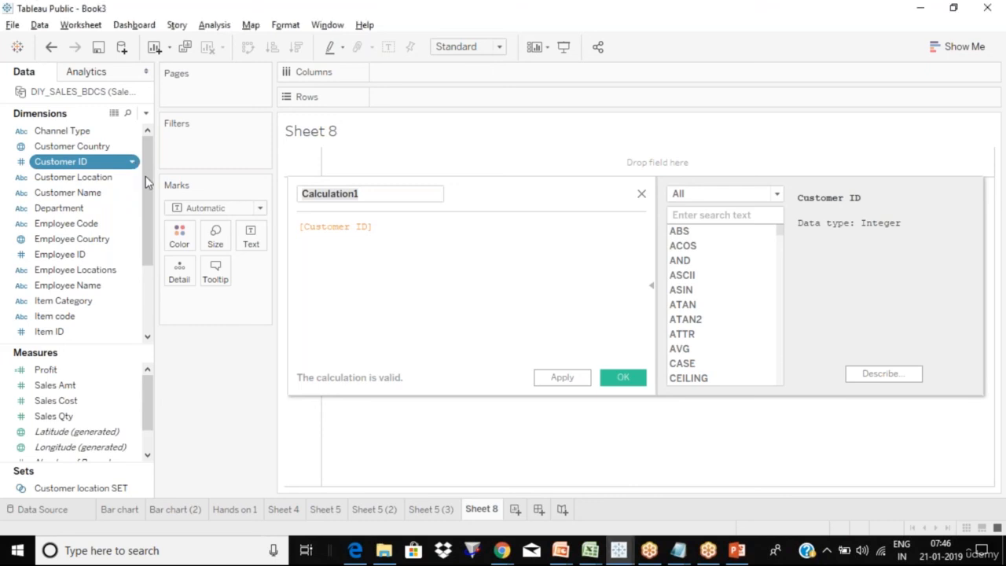
pyautogui.click(132, 161)
pyautogui.click(402, 233)
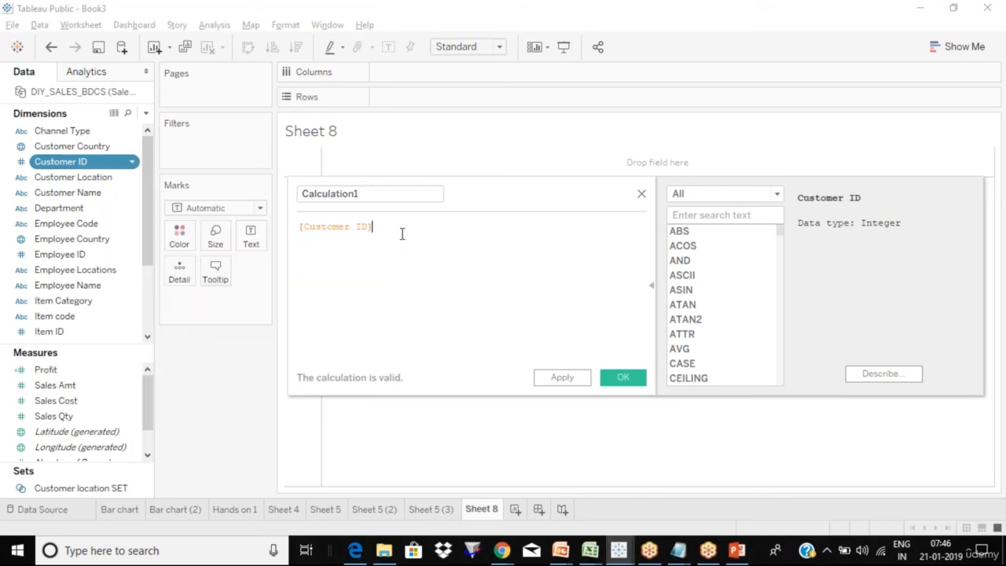
pyautogui.press('BackSpace')
pyautogui.press('BackSpace')
pyautogui.press('BackSpace')
pyautogui.press('BackSpace')
pyautogui.press('BackSpace')
pyautogui.press('BackSpace')
pyautogui.press('BackSpace')
pyautogui.press('BackSpace')
pyautogui.press('BackSpace')
pyautogui.press('BackSpace')
pyautogui.press('BackSpace')
pyautogui.press('BackSpace')
pyautogui.press('BackSpace')
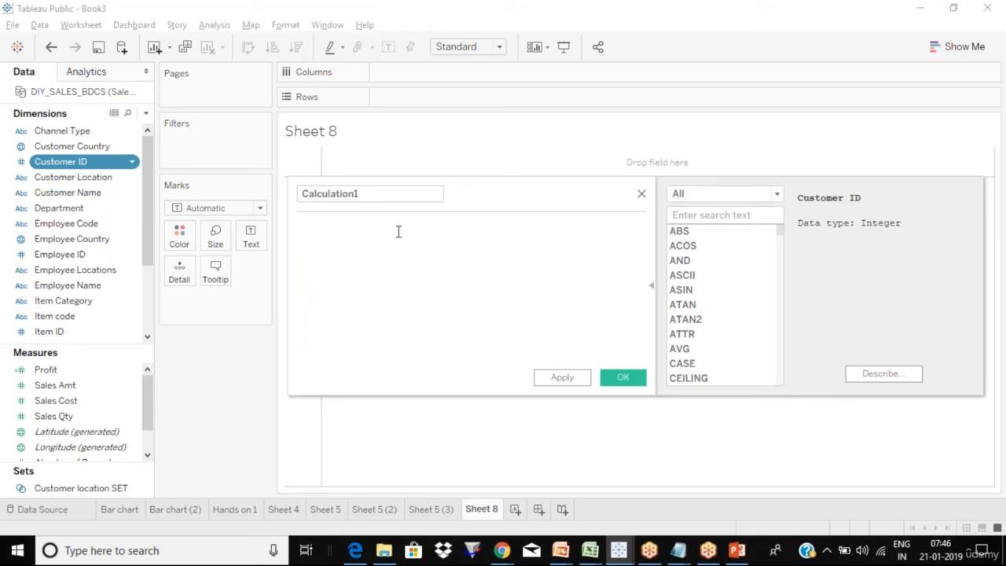
pyautogui.click(391, 194)
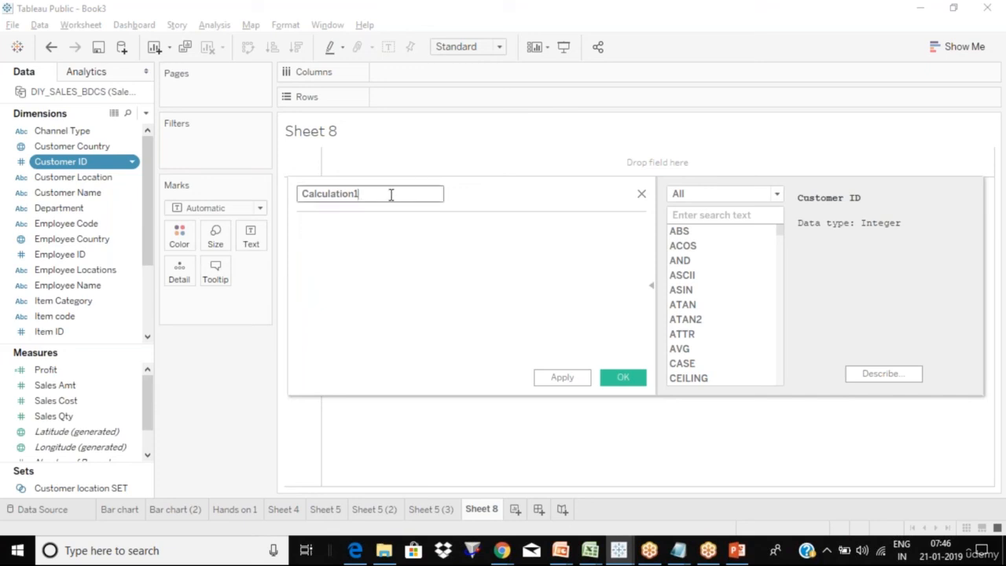
pyautogui.click(361, 237)
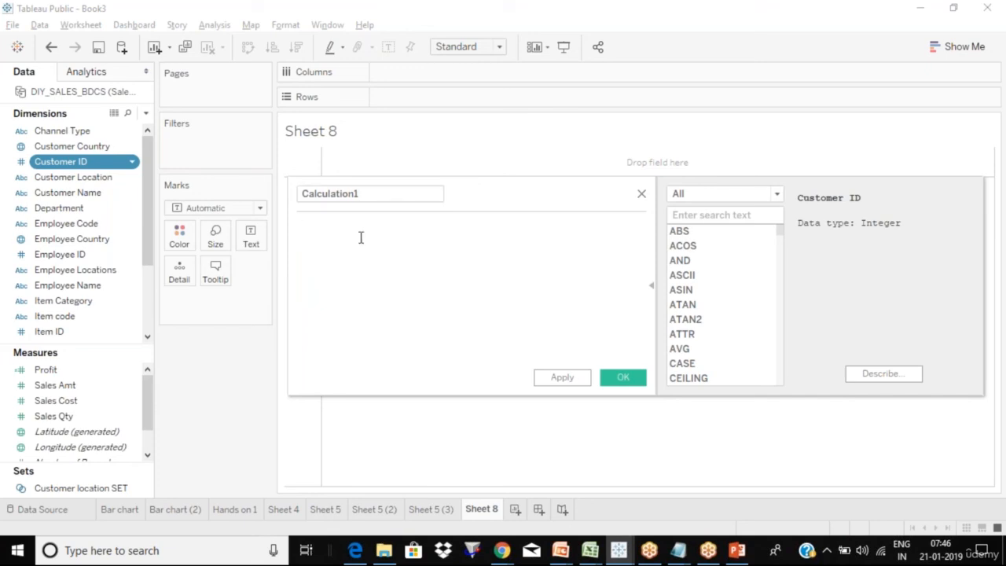
pyautogui.click(642, 195)
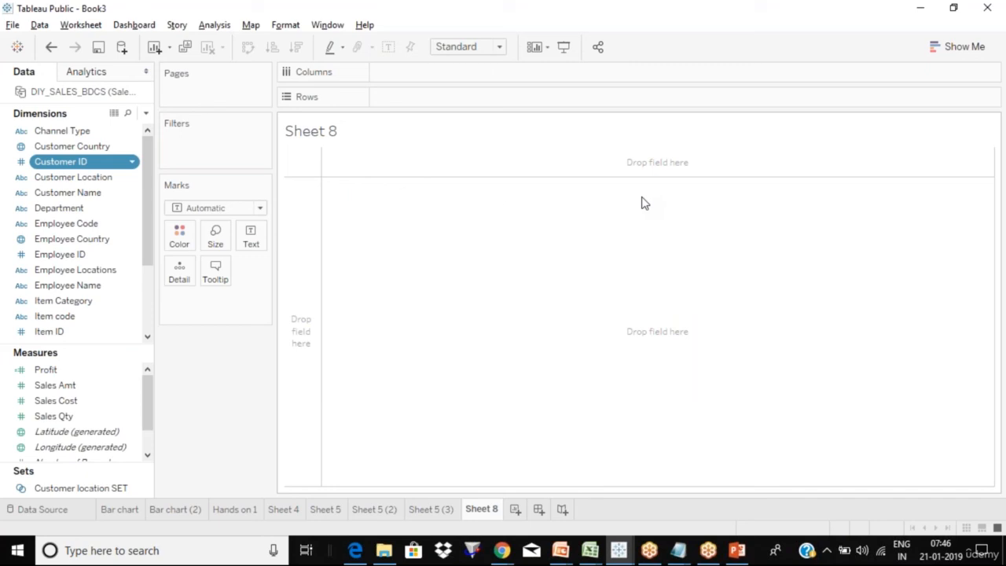
# - Start a new calculated field named Sales_10
pyautogui.click(218, 25)
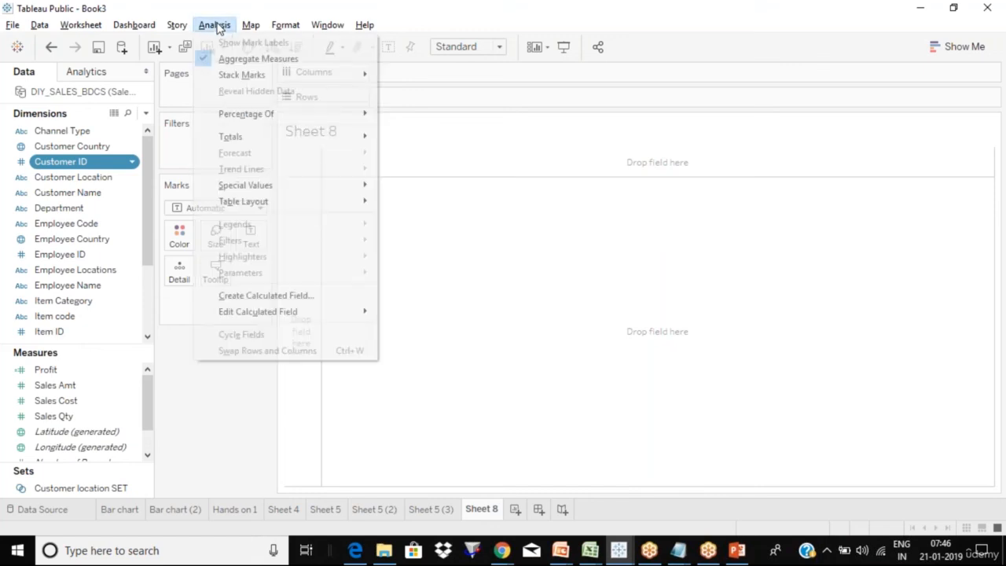
pyautogui.click(315, 298)
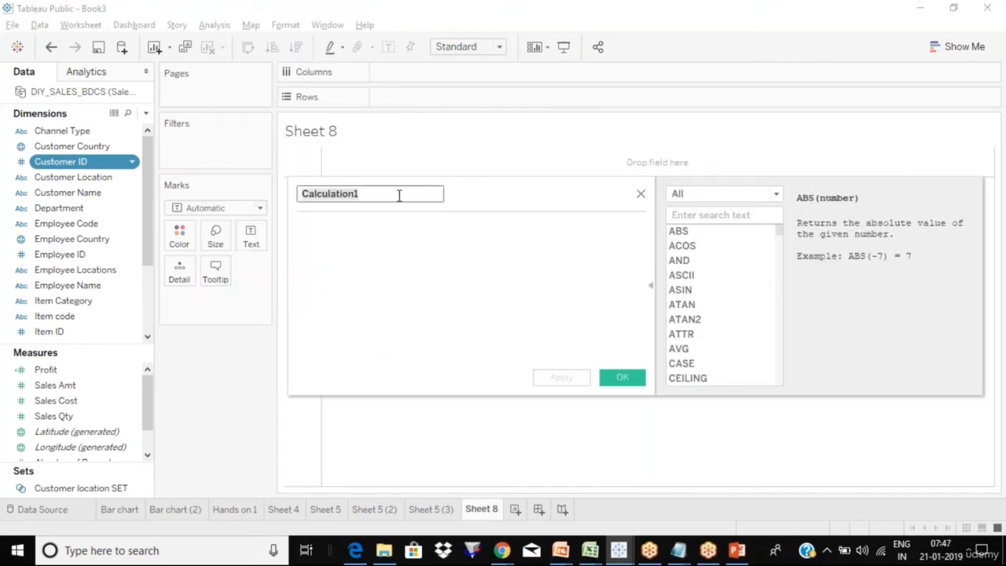
pyautogui.write('Sales_10')
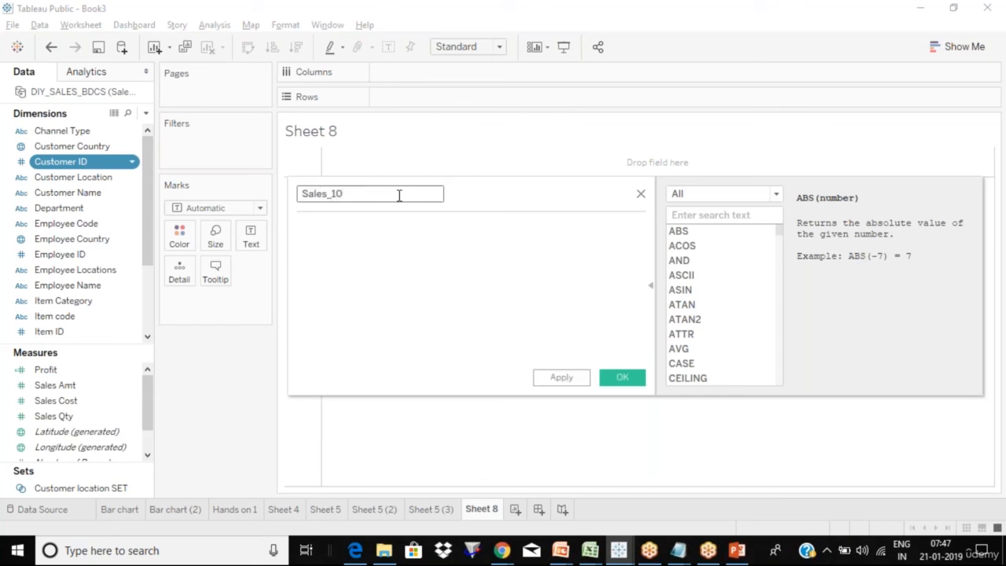
pyautogui.click(366, 246)
# - Write the formula [Sales Cost]*0.10, inserting Sales Cost from autocomplete
pyautogui.write('sale')
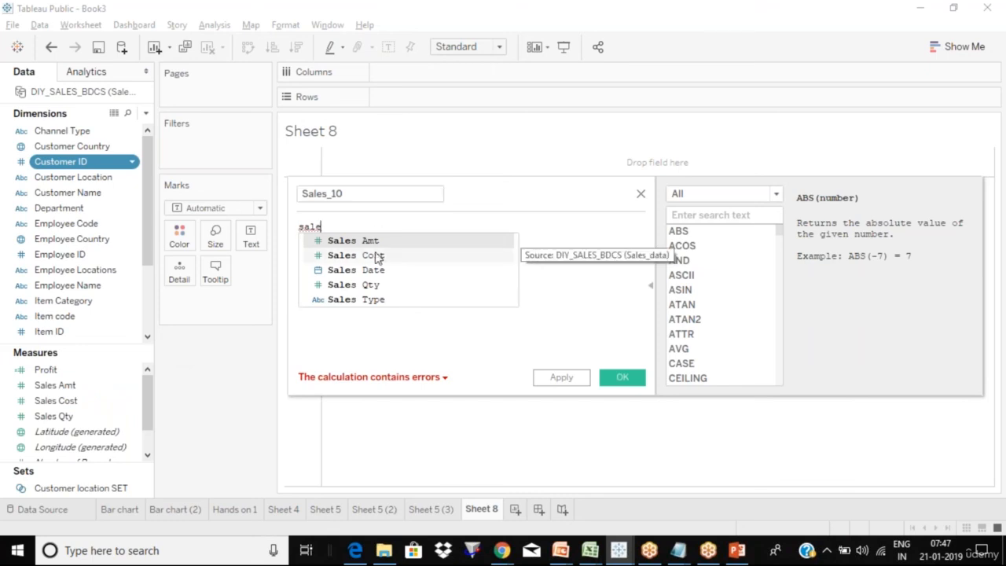
pyautogui.press('BackSpace')
pyautogui.press('BackSpace')
pyautogui.press('BackSpace')
pyautogui.press('BackSpace')
pyautogui.write('sal')
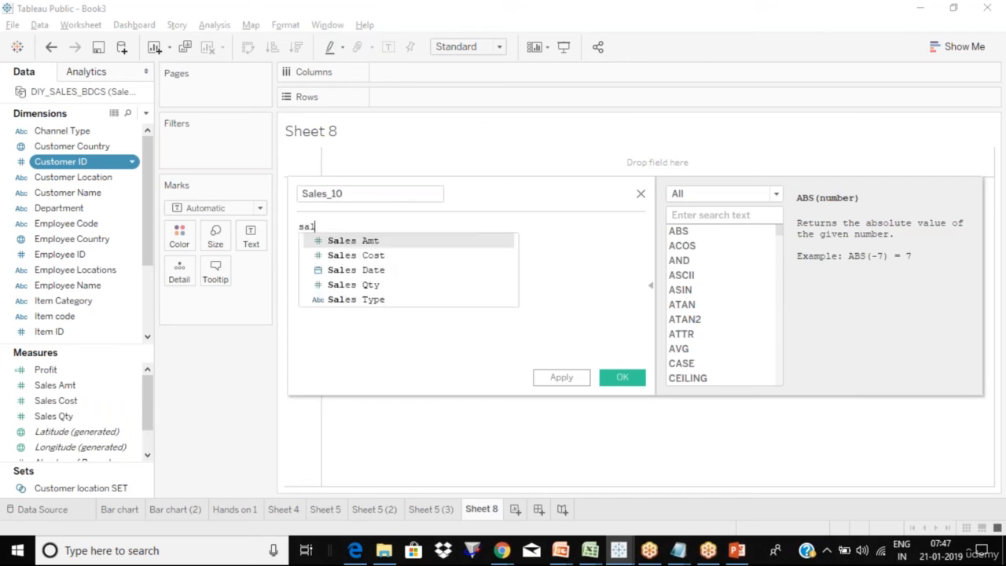
pyautogui.click(385, 261)
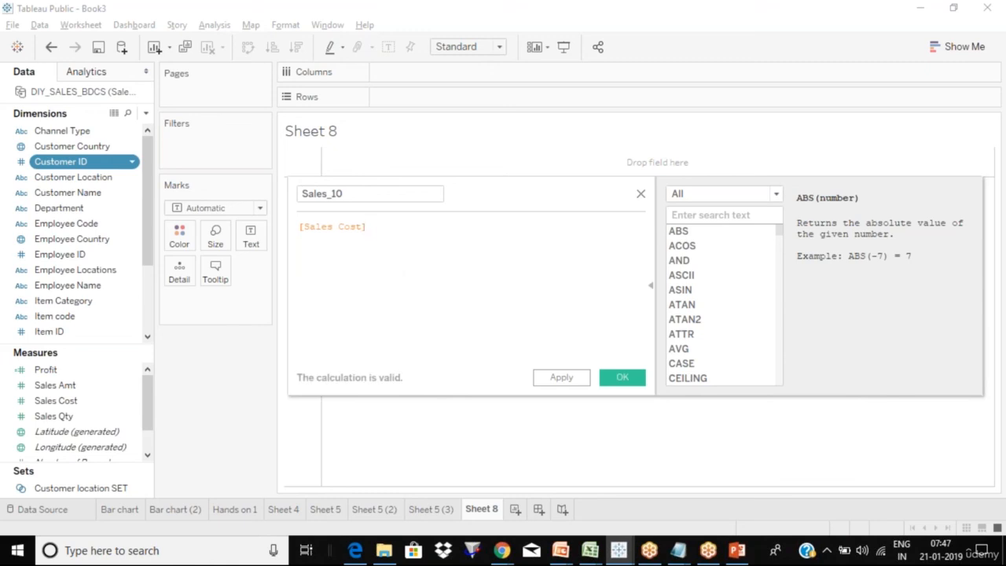
pyautogui.hotkey('shift', 'Left')
pyautogui.press('Left')
pyautogui.press('Left')
pyautogui.press('Left')
pyautogui.press('Left')
pyautogui.press('Left')
pyautogui.press('Left')
pyautogui.press('Left')
pyautogui.press('Left')
pyautogui.press('Left')
pyautogui.press('Left')
pyautogui.press('Left')
pyautogui.press('Left')
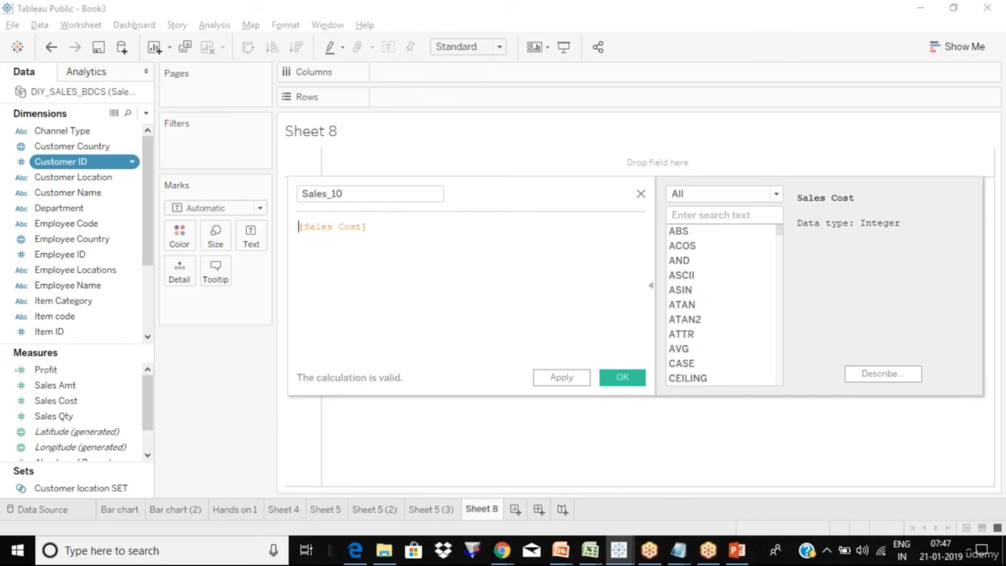
pyautogui.press('Right')
pyautogui.press('Right')
pyautogui.press('Right')
pyautogui.press('Right')
pyautogui.press('Right')
pyautogui.press('Right')
pyautogui.press('Right')
pyautogui.press('Right')
pyautogui.press('Right')
pyautogui.press('Right')
pyautogui.press('Right')
pyautogui.press('Right')
pyautogui.write('*')
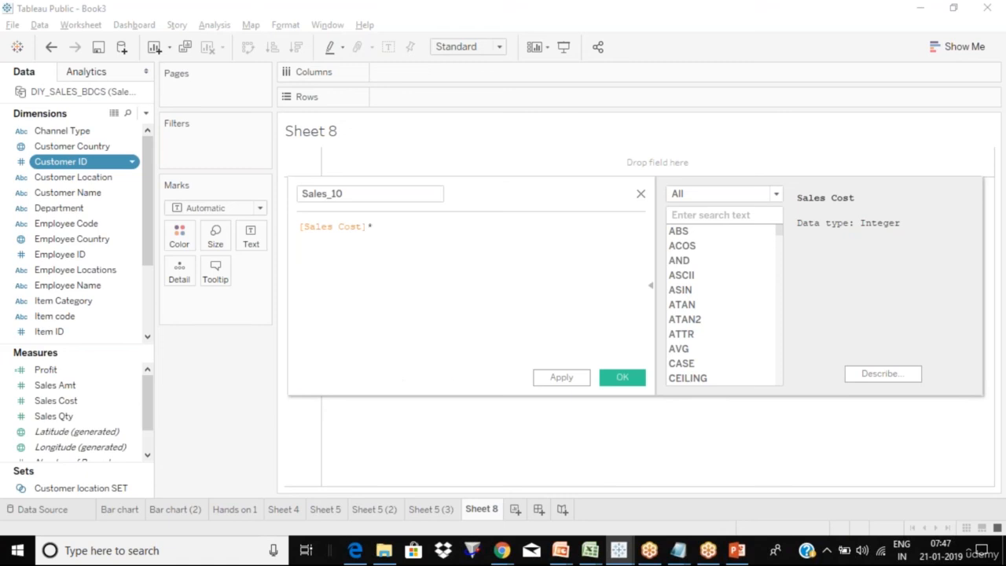
pyautogui.write('0.10')
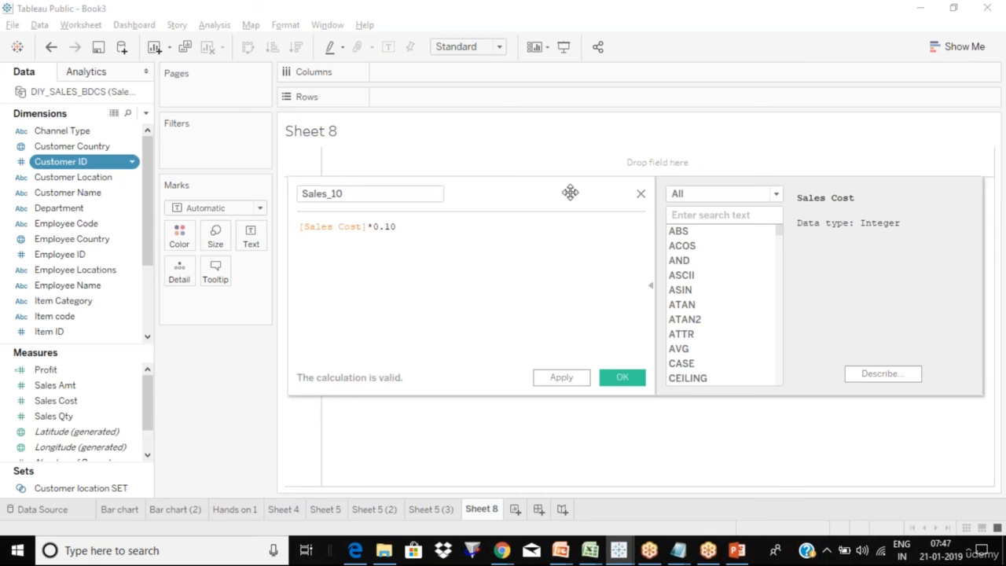
# - Reposition the calculation editor and collapse the function reference panel
pyautogui.moveTo(561, 194); pyautogui.dragTo(484, 155)
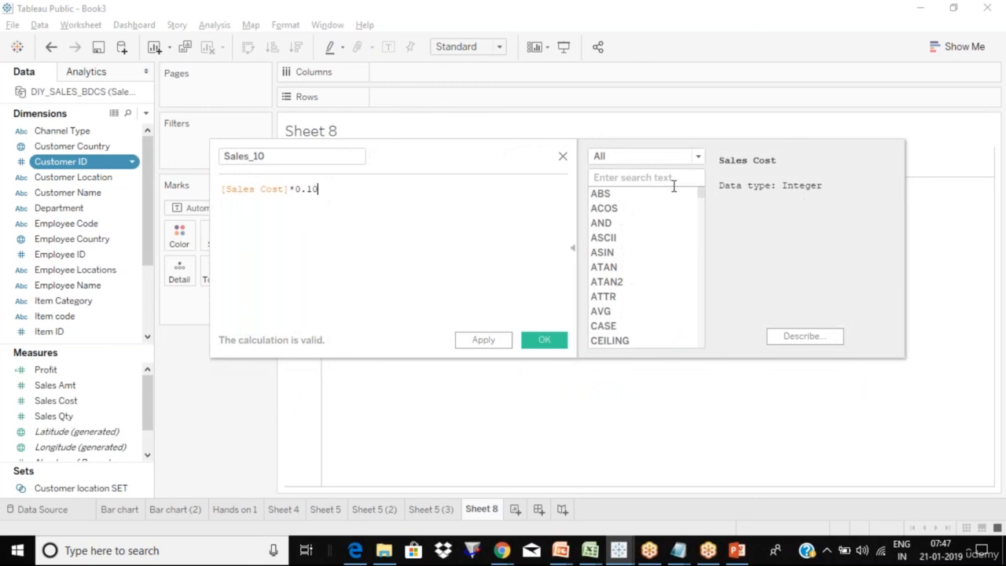
pyautogui.moveTo(704, 199)
pyautogui.mouseDown()
pyautogui.moveTo(701, 329)
pyautogui.moveTo(705, 194)
pyautogui.mouseUp()
pyautogui.moveTo(703, 198)
pyautogui.mouseDown()
pyautogui.moveTo(699, 294)
pyautogui.moveTo(707, 180)
pyautogui.mouseUp()
pyautogui.click(573, 256)
pyautogui.click(572, 253)
pyautogui.click(571, 252)
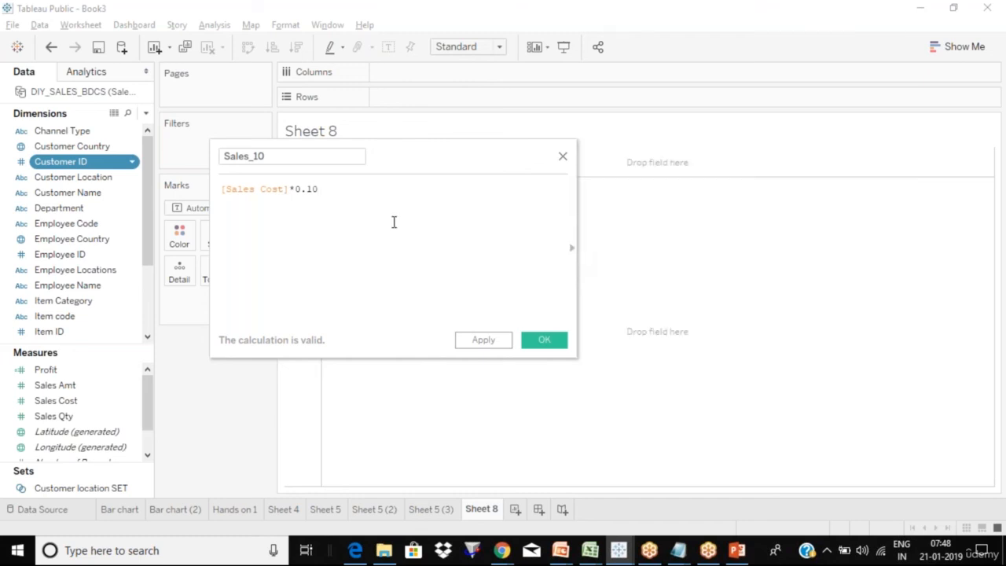
# - Remove the stray 'sales_10=' prefix so the formula reads [Sales Cost]*0.10
pyautogui.press('Home')
pyautogui.write('sales')
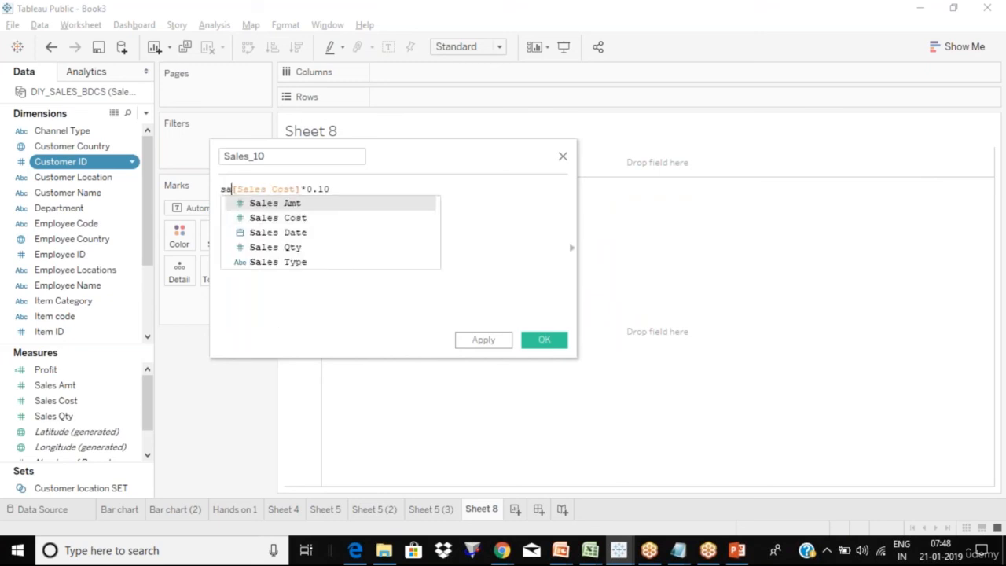
pyautogui.write('_10=')
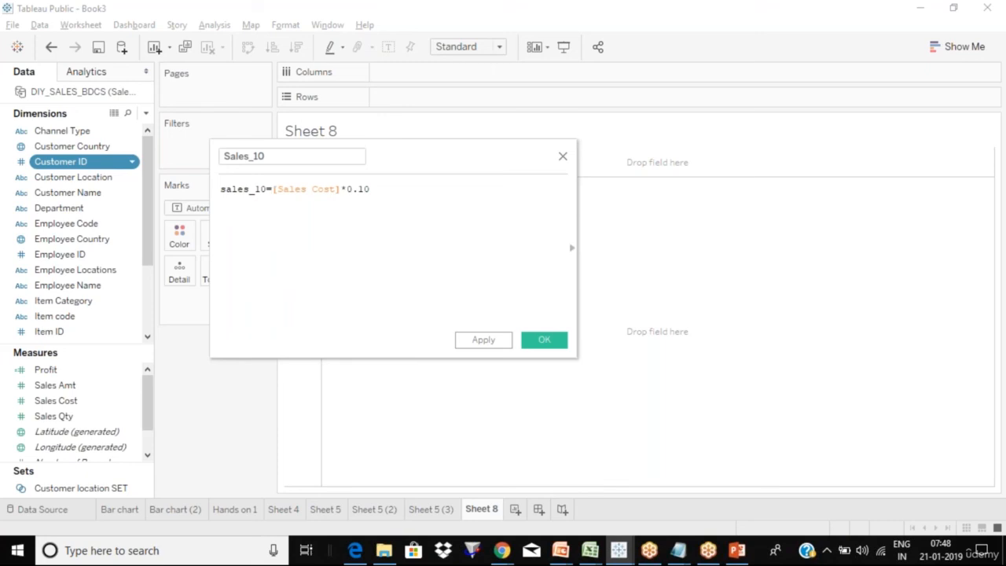
pyautogui.press('BackSpace')
pyautogui.press('BackSpace')
pyautogui.press('BackSpace')
pyautogui.press('BackSpace')
pyautogui.press('BackSpace')
pyautogui.press('BackSpace')
pyautogui.press('BackSpace')
pyautogui.press('BackSpace')
pyautogui.press('BackSpace')
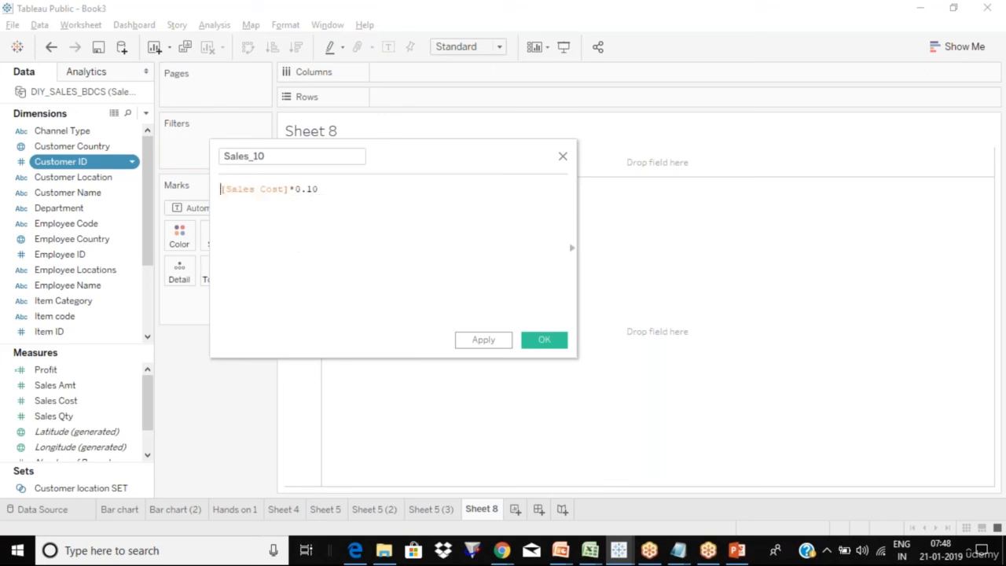
pyautogui.click(296, 156)
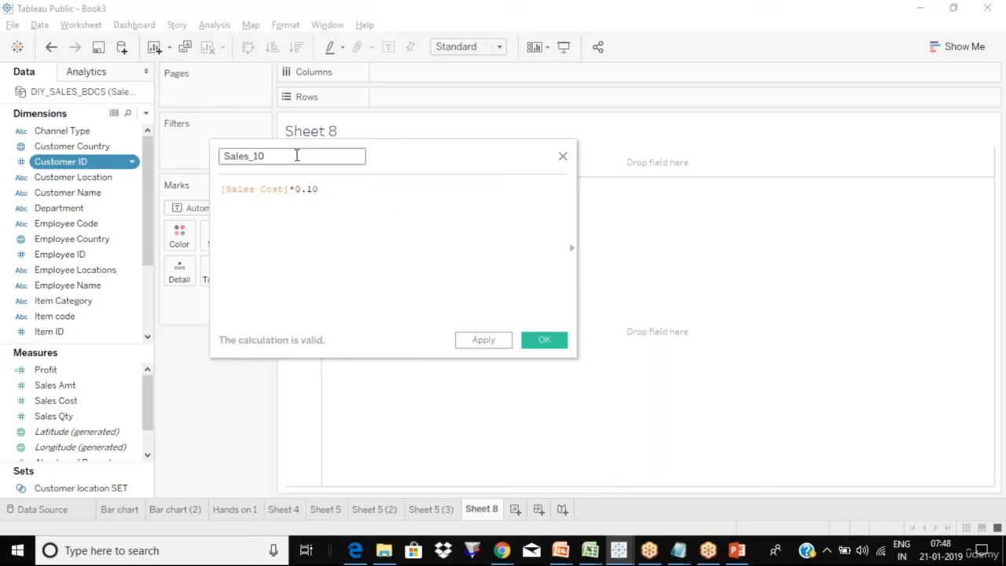
pyautogui.click(371, 224)
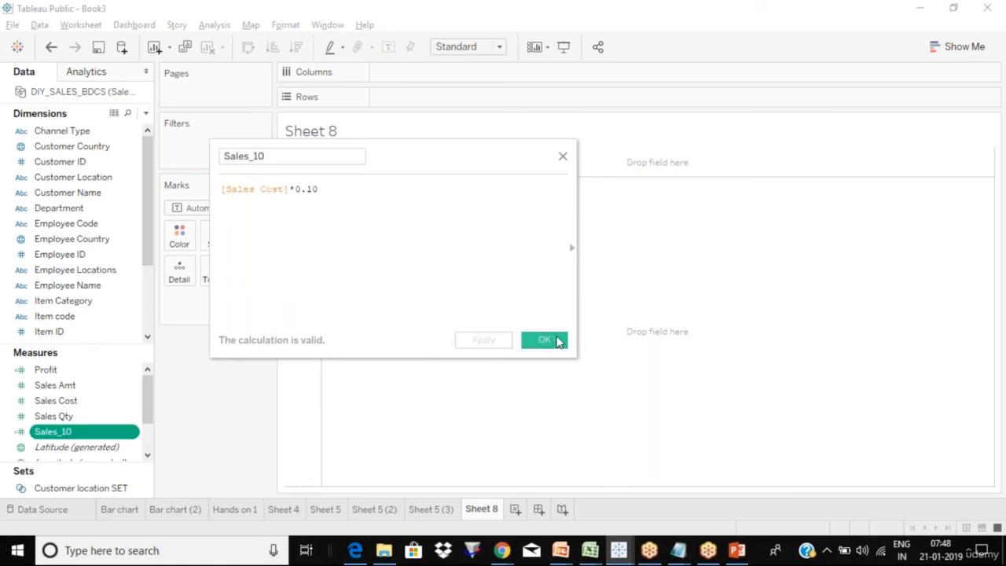
pyautogui.click(545, 340)
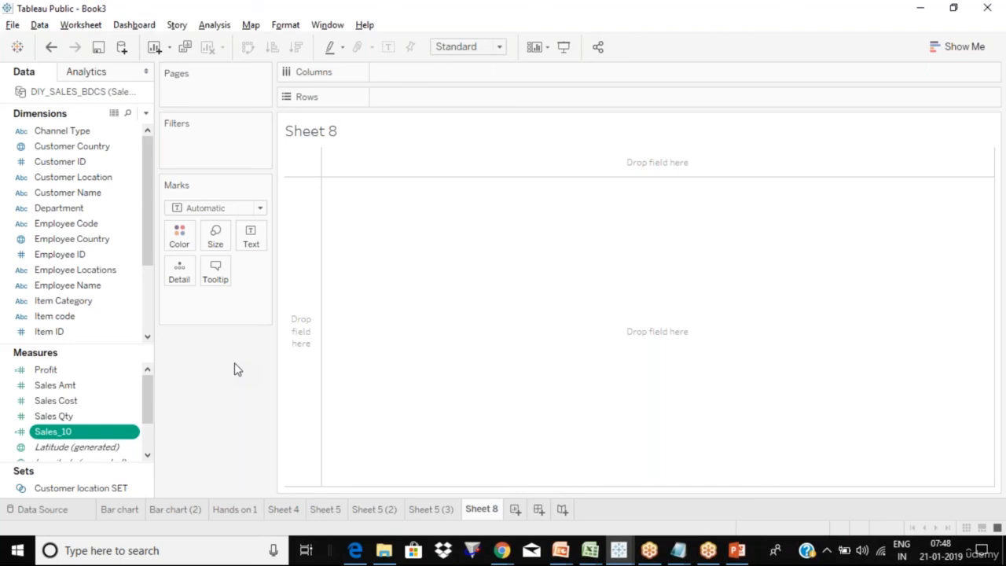
pyautogui.click(133, 433)
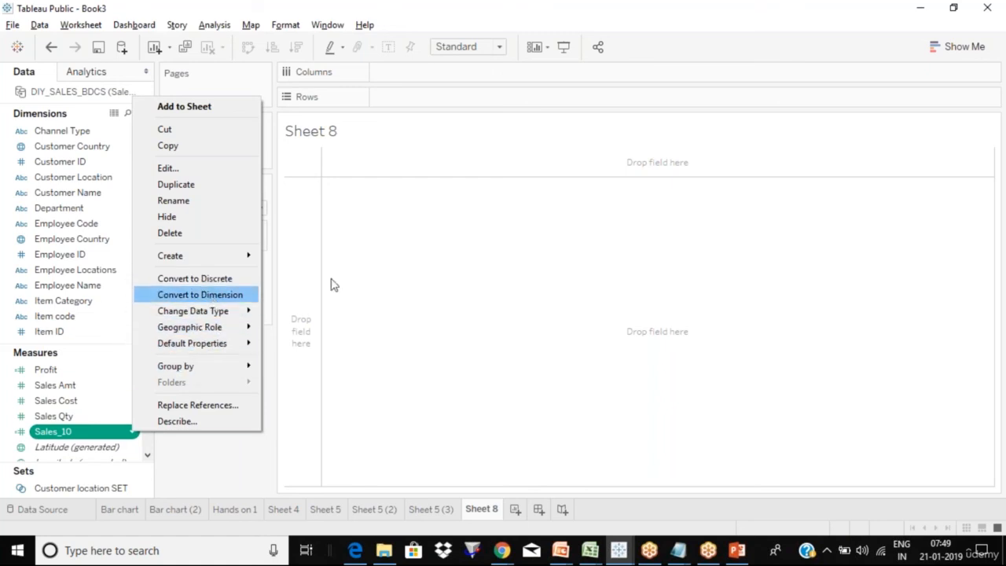
pyautogui.click(429, 280)
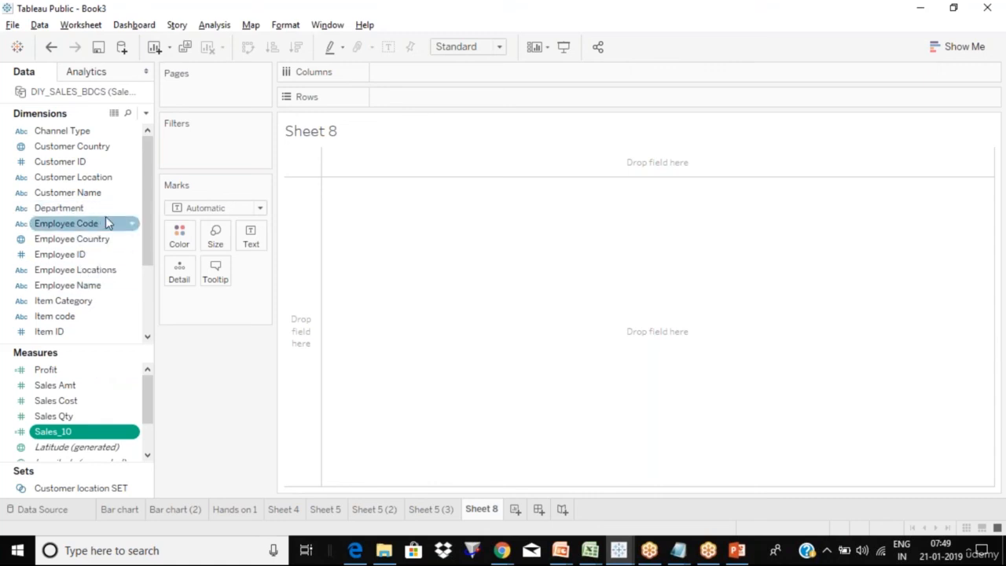
pyautogui.moveTo(89, 395)
pyautogui.mouseDown()
pyautogui.moveTo(292, 184)
pyautogui.moveTo(483, 105)
pyautogui.moveTo(374, 95)
pyautogui.mouseUp()
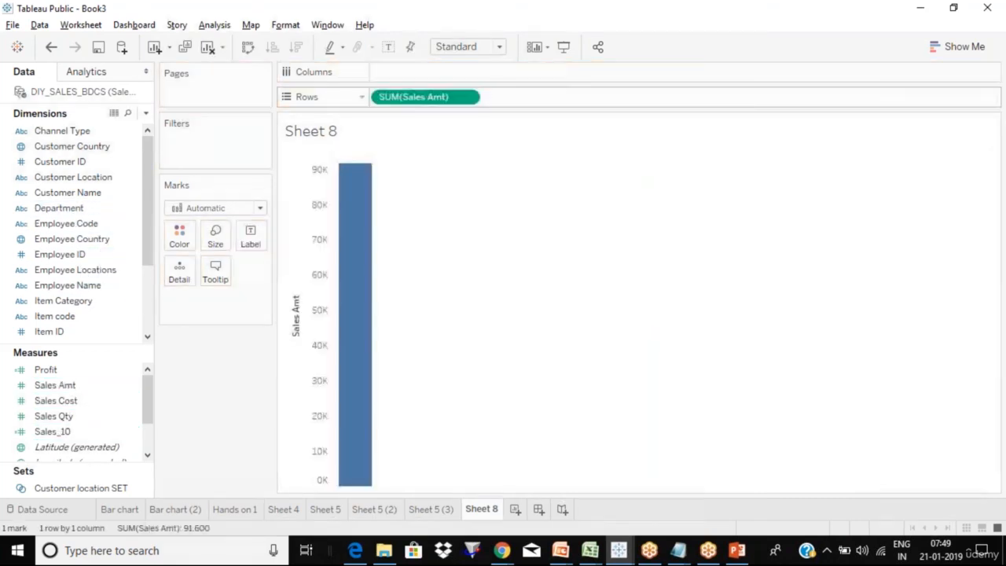
pyautogui.moveTo(371, 242)
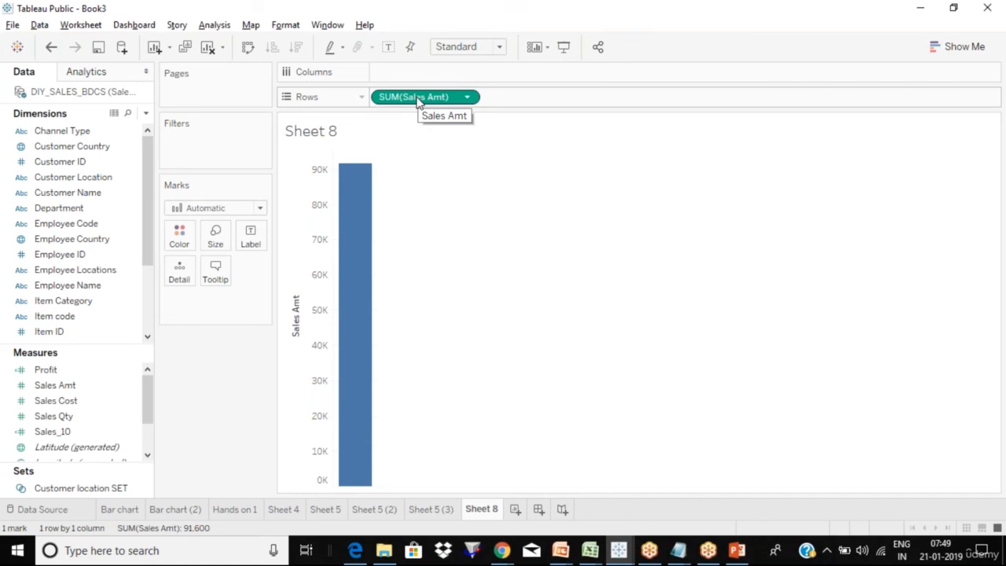
pyautogui.moveTo(417, 103); pyautogui.dragTo(164, 434)
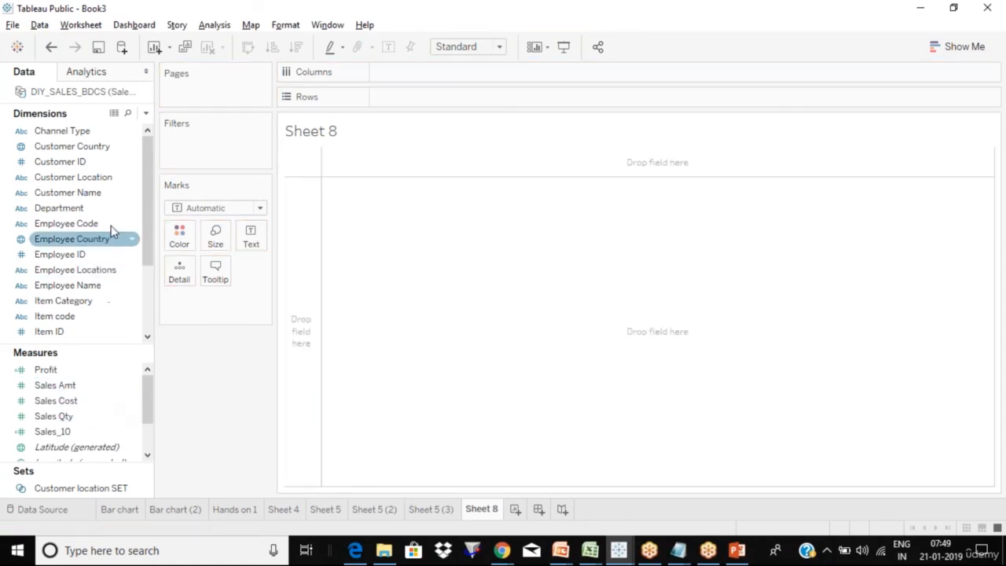
pyautogui.rightClick(132, 389)
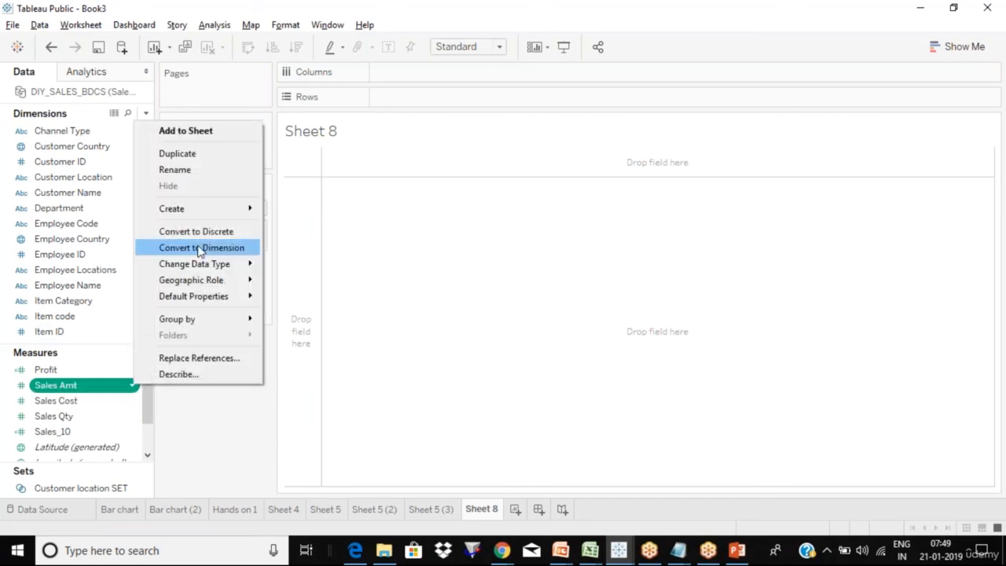
pyautogui.click(456, 324)
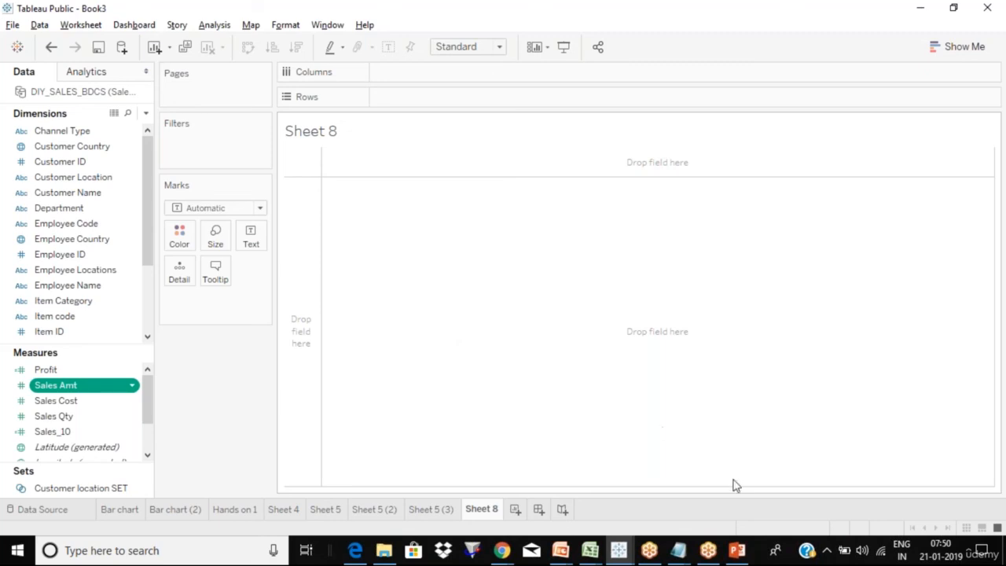
# - Bring up the Tableau Day 2 deck in PowerPoint
pyautogui.click(735, 552)
pyautogui.scroll(-2, 579, 483)
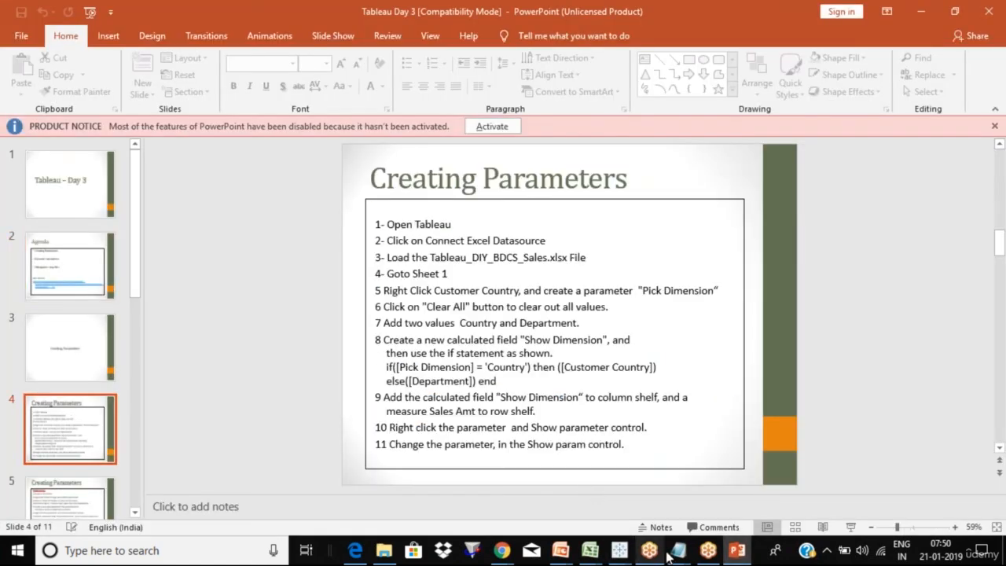
pyautogui.moveTo(560, 554)
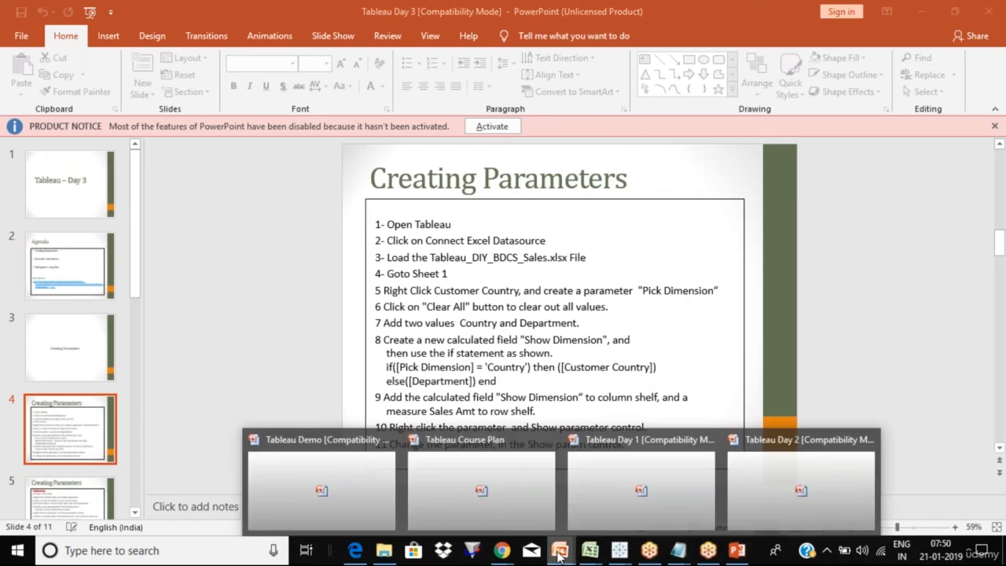
pyautogui.click(778, 466)
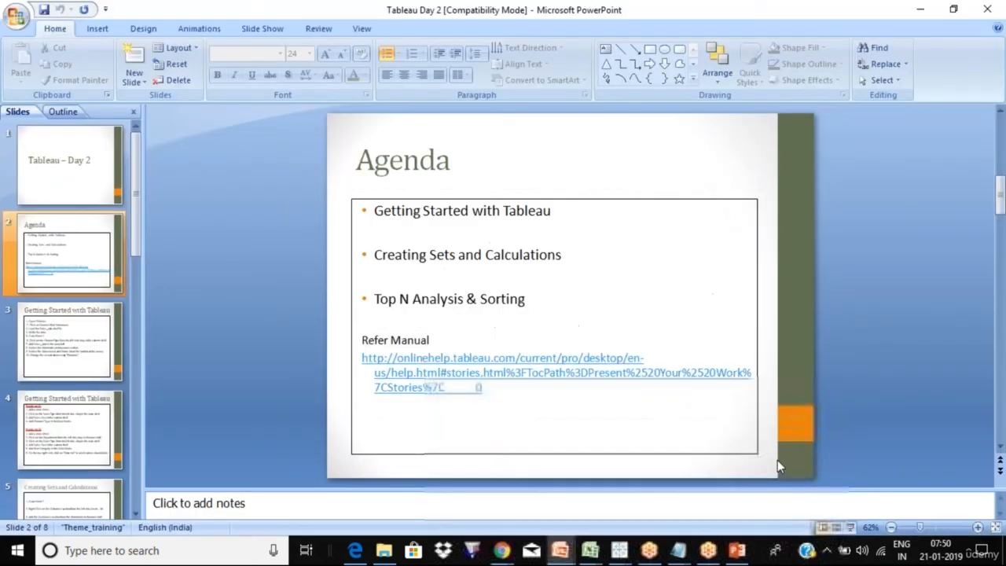
# - Page through slides 3 to 6, ending on Hands on #3 and #4
pyautogui.press('Down')
pyautogui.press('Down')
pyautogui.click(73, 334)
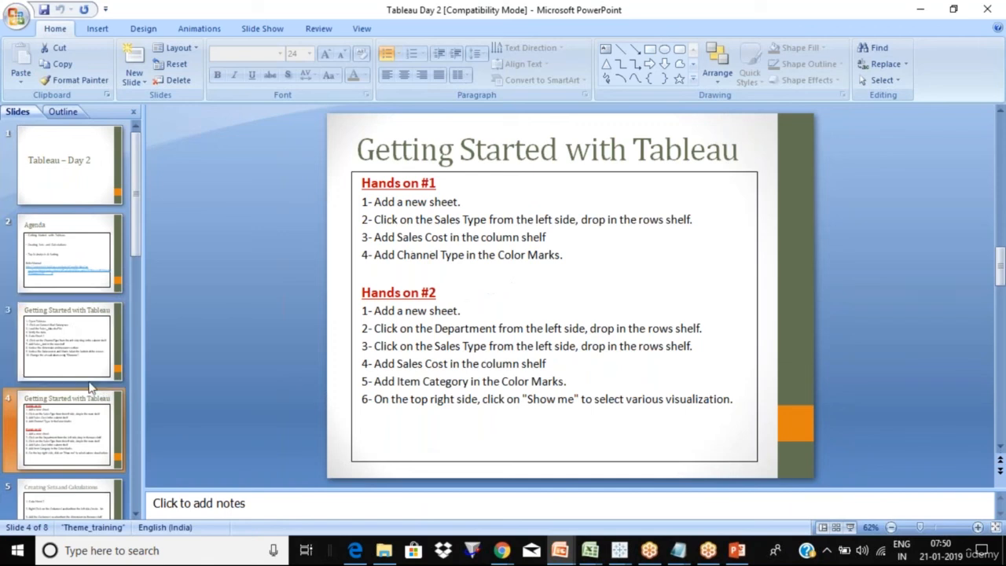
pyautogui.click(68, 420)
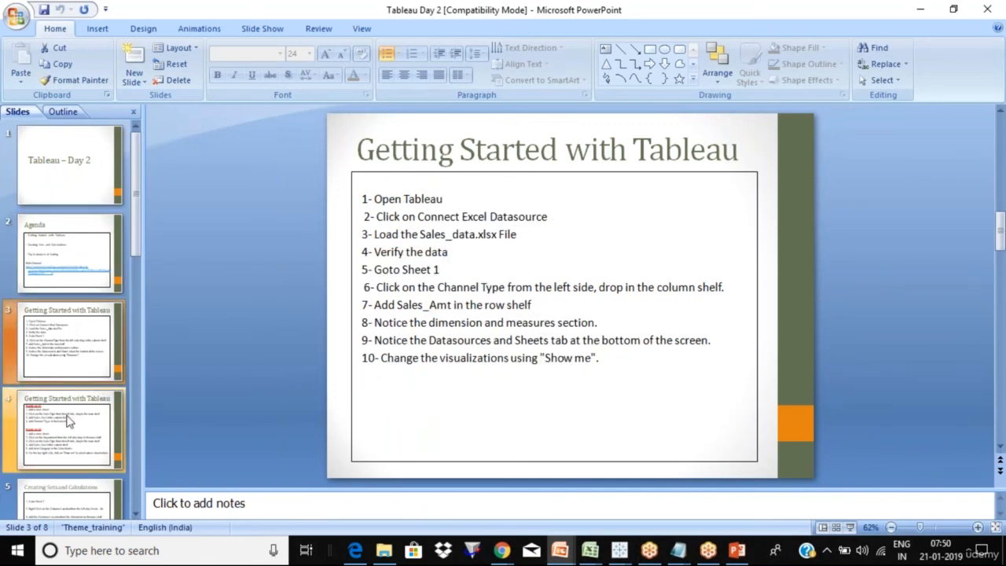
pyautogui.press('Down')
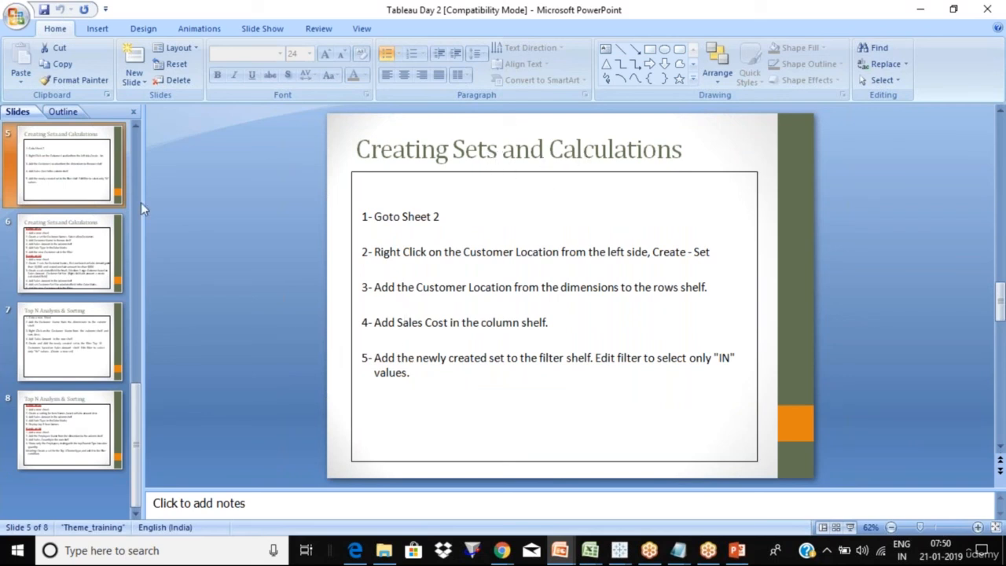
pyautogui.click(67, 262)
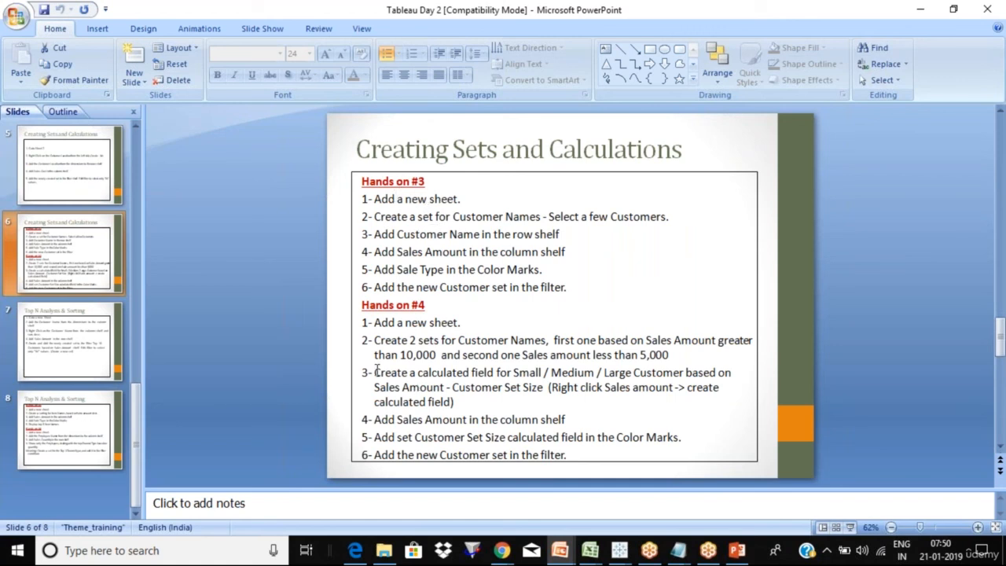
# - Look over slides 7 and 8, then return to slide 6, Creating Sets and Calculations
pyautogui.click(83, 344)
pyautogui.click(83, 419)
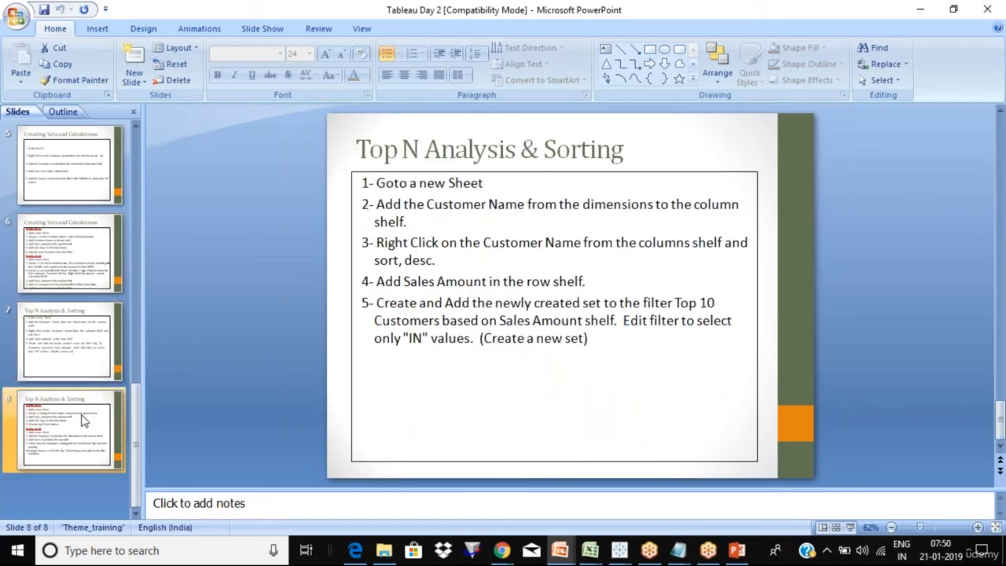
pyautogui.click(68, 269)
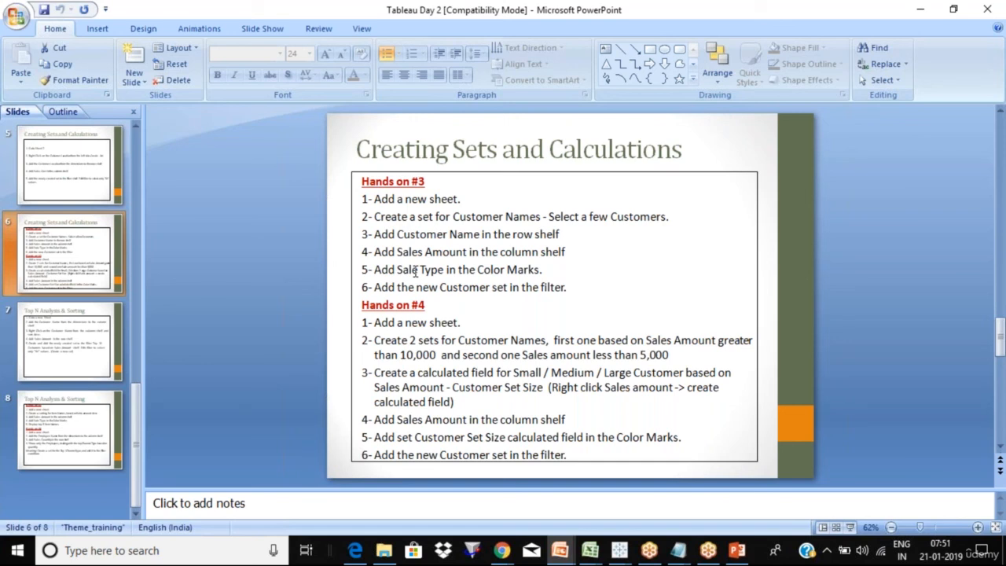
pyautogui.click(82, 261)
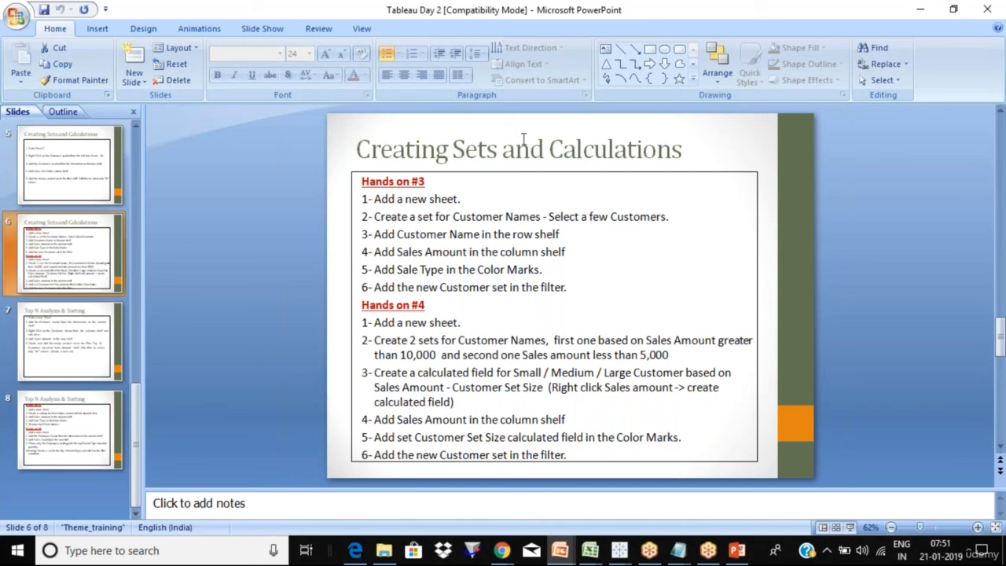
pyautogui.hotkey('alt', 'Tab')
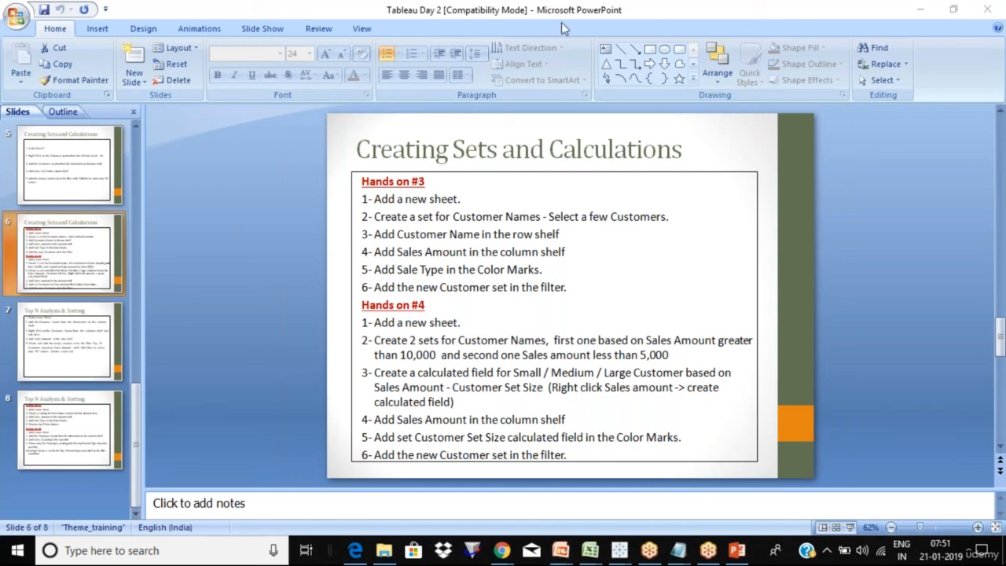